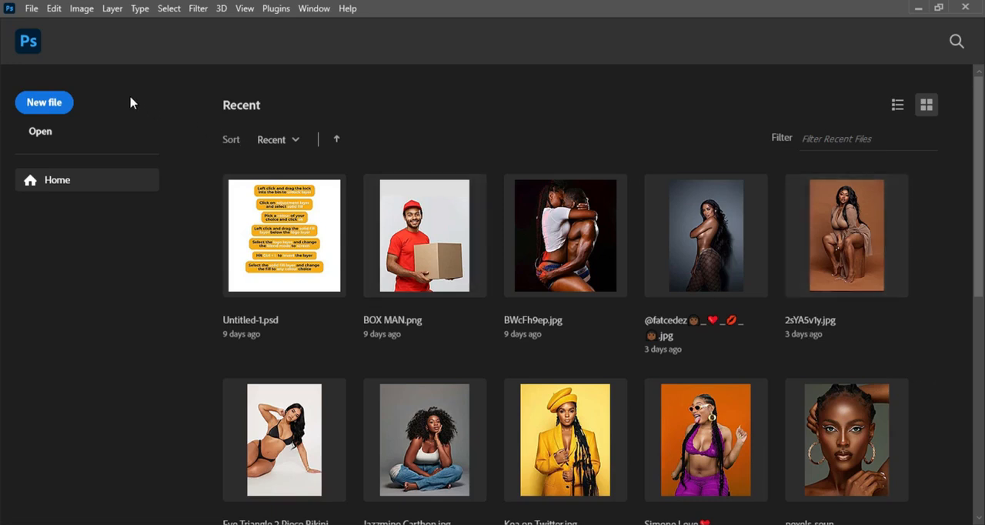
Create a new document named TROMA, 4 x 4 inches at 300 pixels/inch, RGB Color, with a white background
left_click(62, 110)
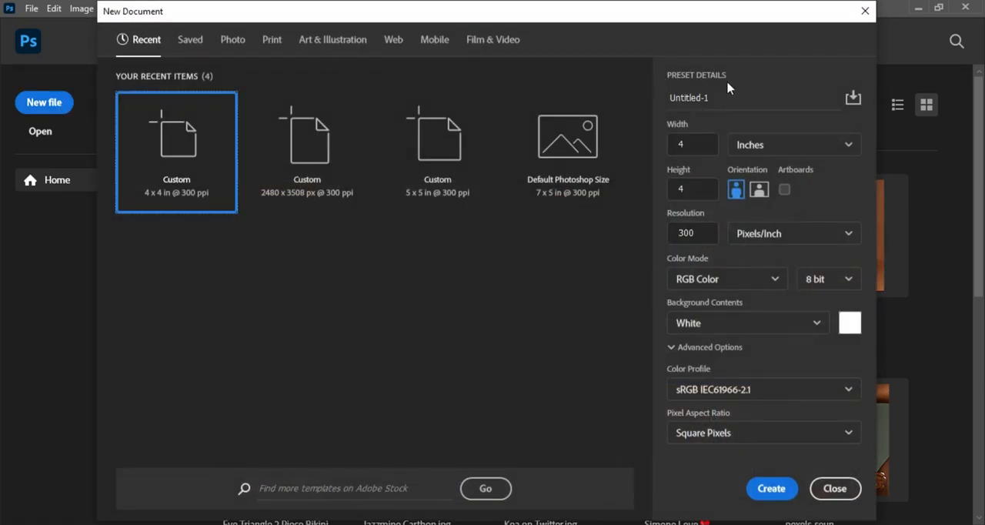
left_click(721, 96)
double_click(720, 97)
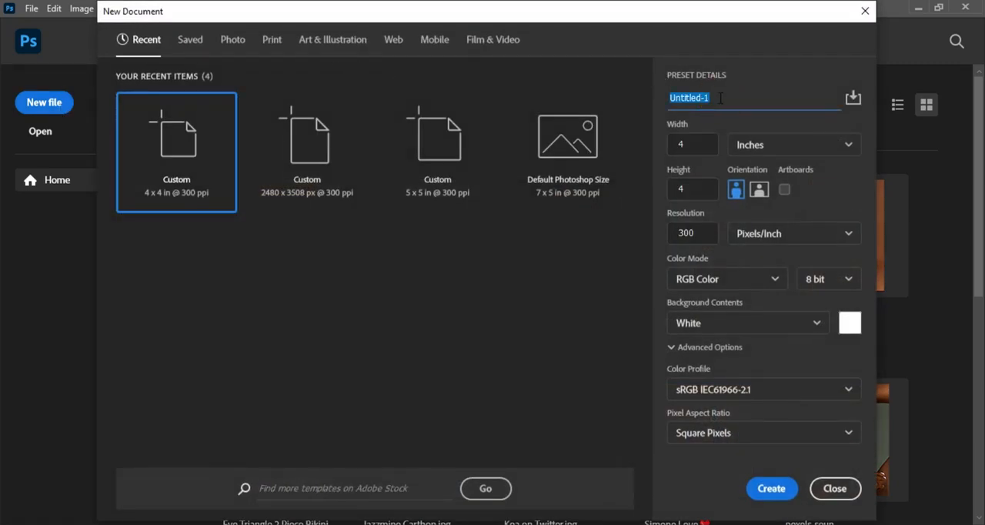
type("TROMA")
left_click(753, 146)
left_click(753, 199)
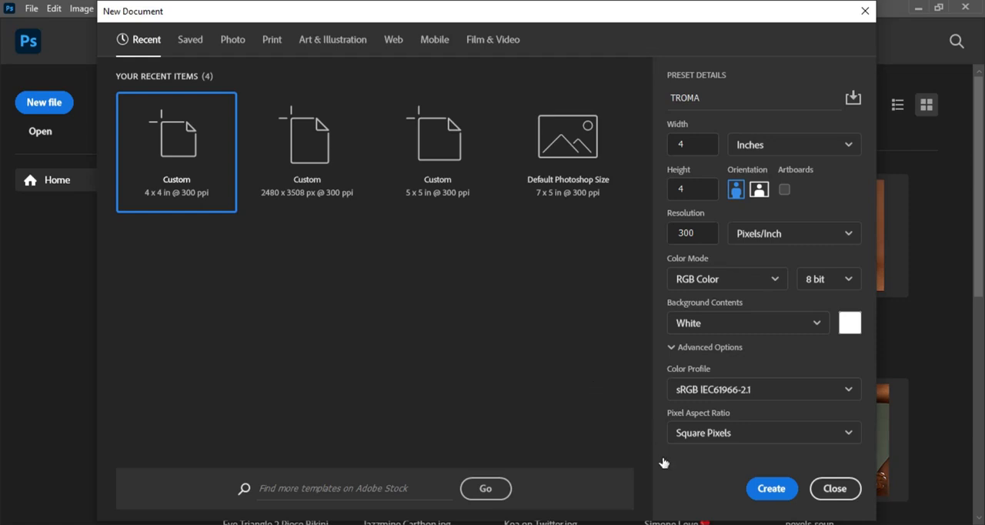
left_click(771, 489)
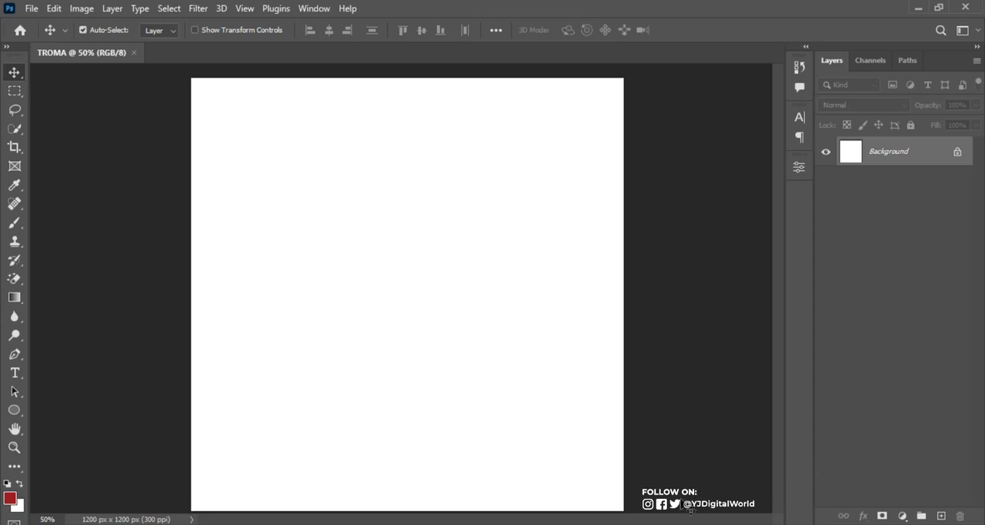
Copy the SOLID colour code f86b39 from the Notepad notes and add a solid colour fill layer with it
key("alt+Tab")
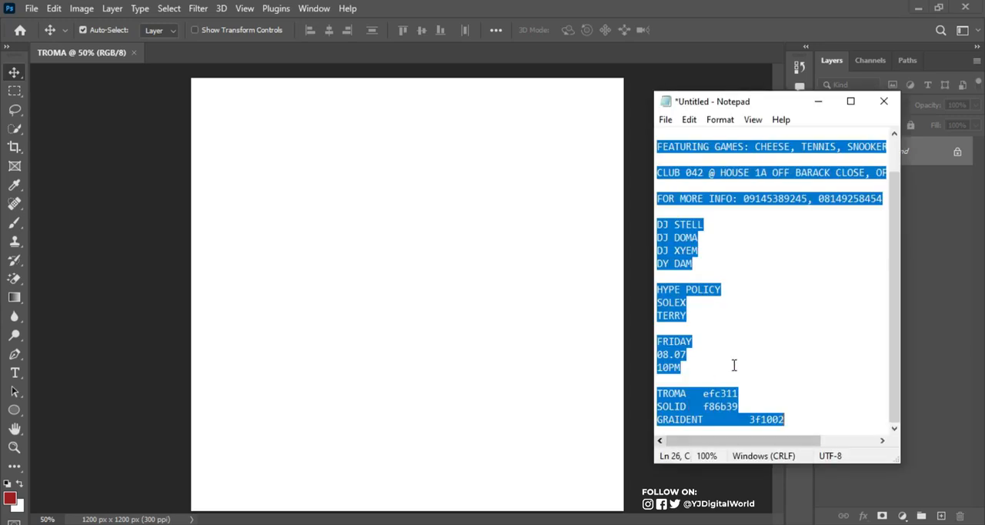
left_click_drag(704, 406, 739, 407)
key("ctrl+c")
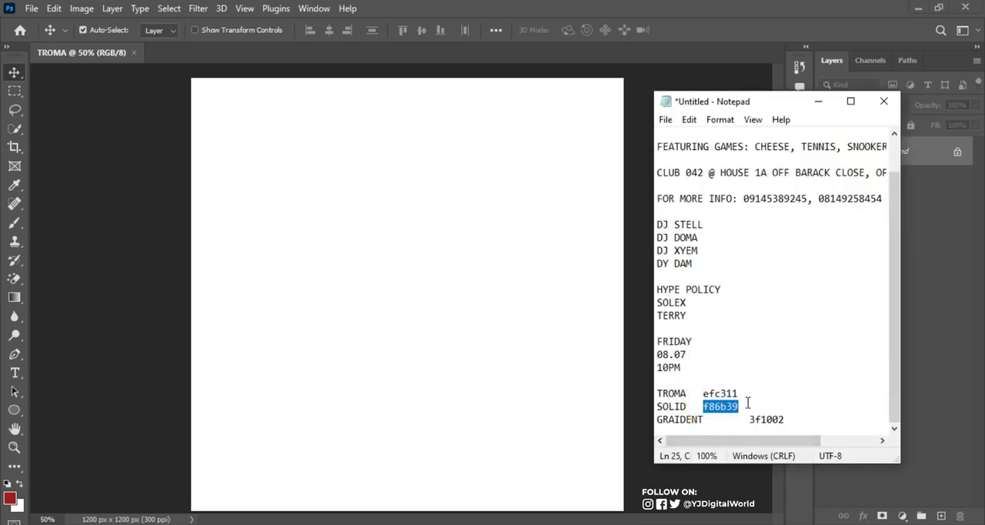
left_click(811, 8)
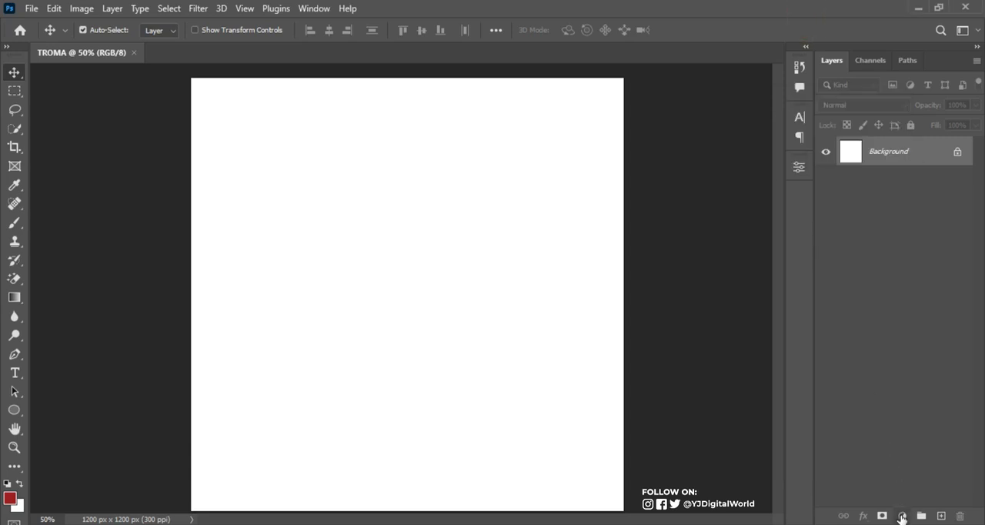
left_click(903, 516)
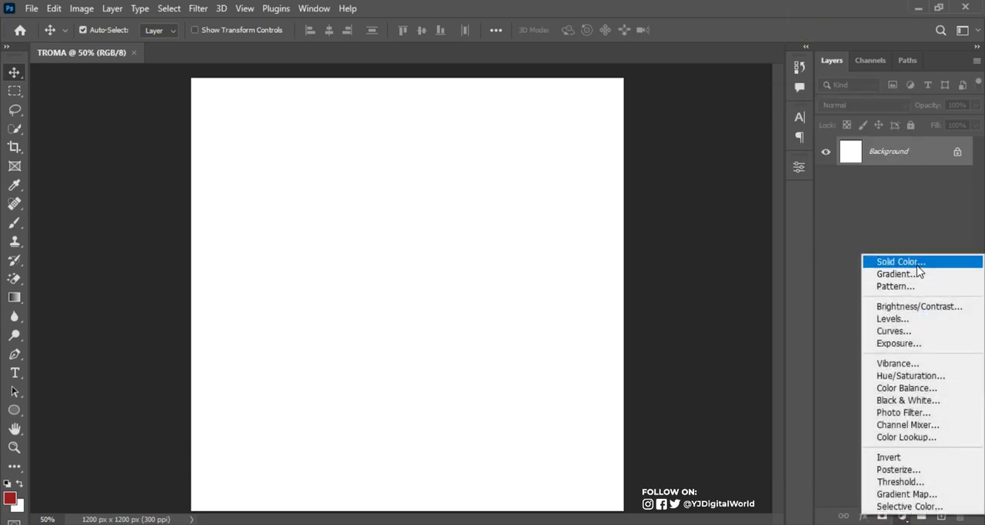
left_click(910, 262)
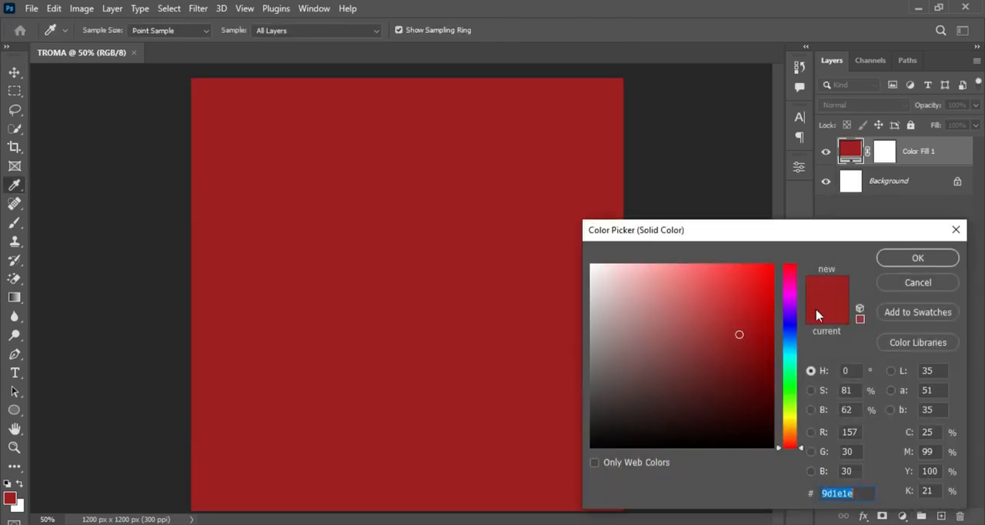
key("ctrl+v")
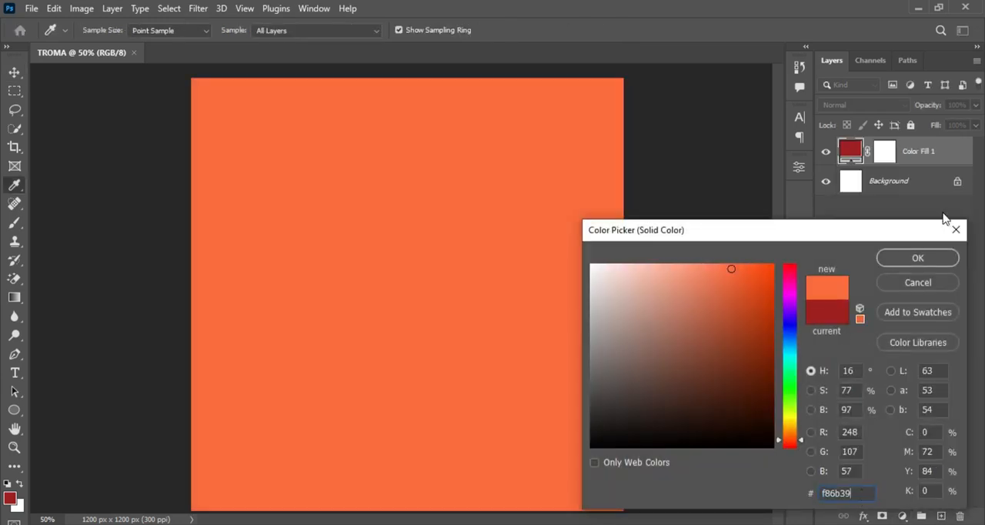
left_click(919, 258)
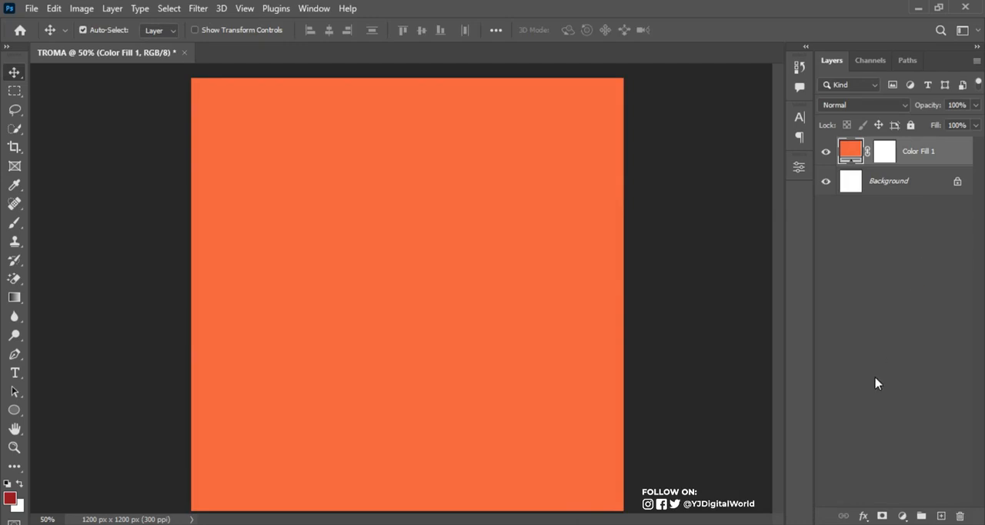
Create a new layer named NOISE in Soft Light mode, filled with the Soft-Light-neutral 50% gray
key("ctrl+shift+n")
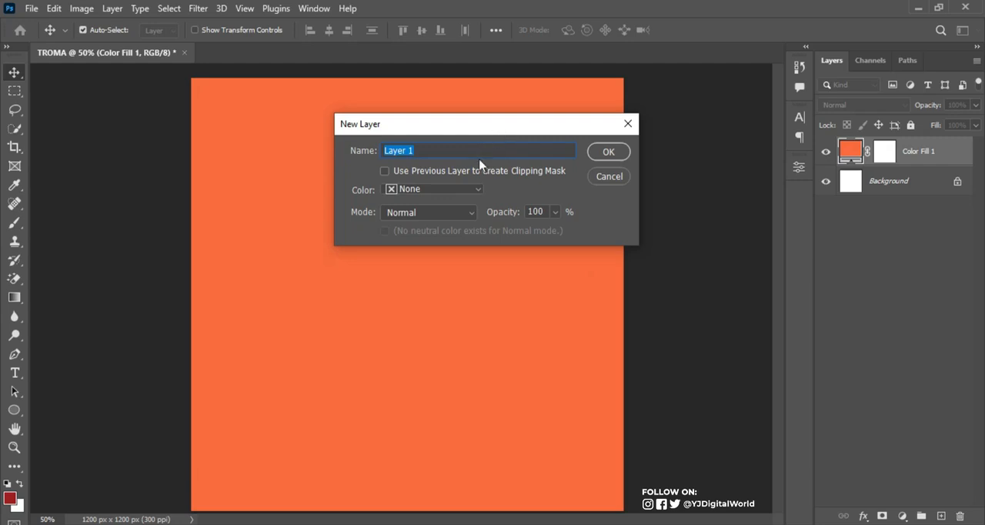
left_click(454, 214)
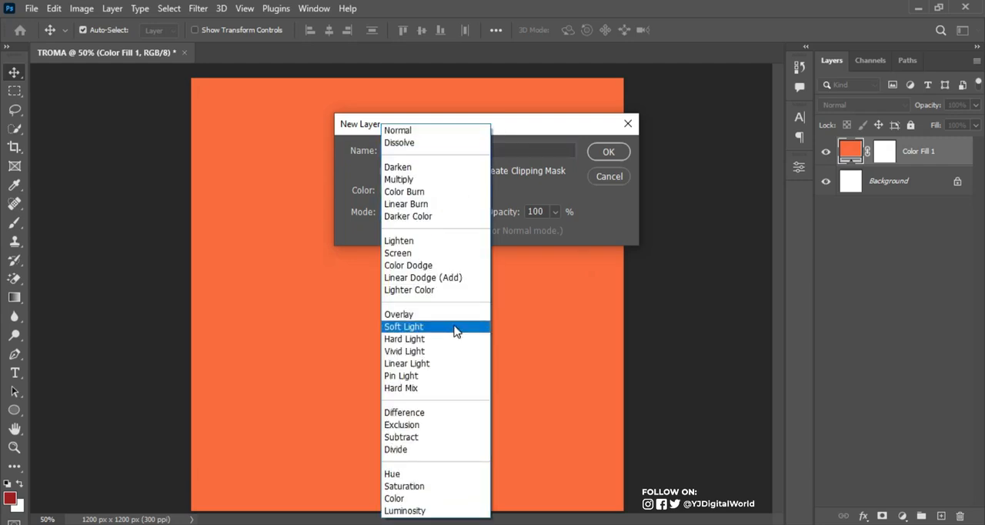
left_click(443, 330)
left_click(485, 149)
key("ctrl+a")
type("N")
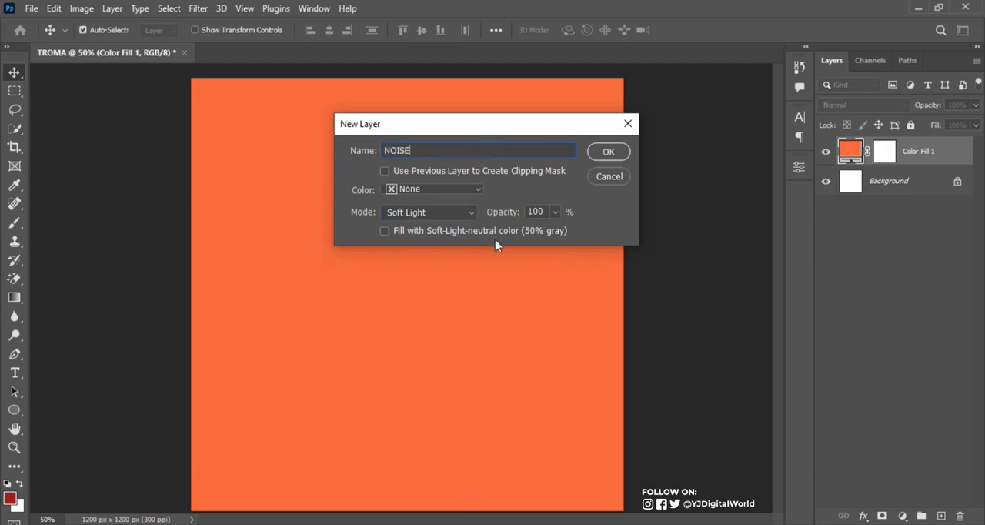
left_click(409, 232)
left_click(609, 151)
Convert the NOISE layer to a smart object and apply the Add Noise filter to it
right_click(907, 153)
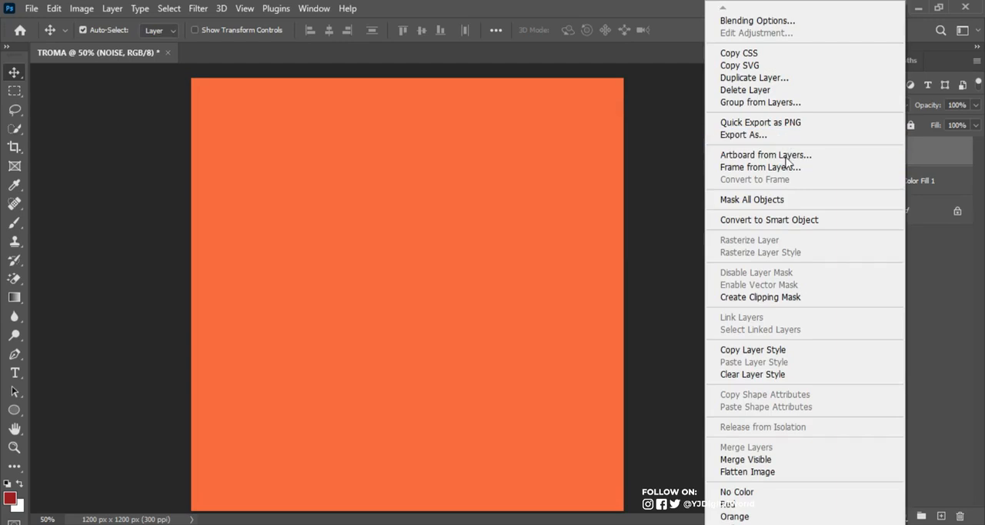
left_click(820, 223)
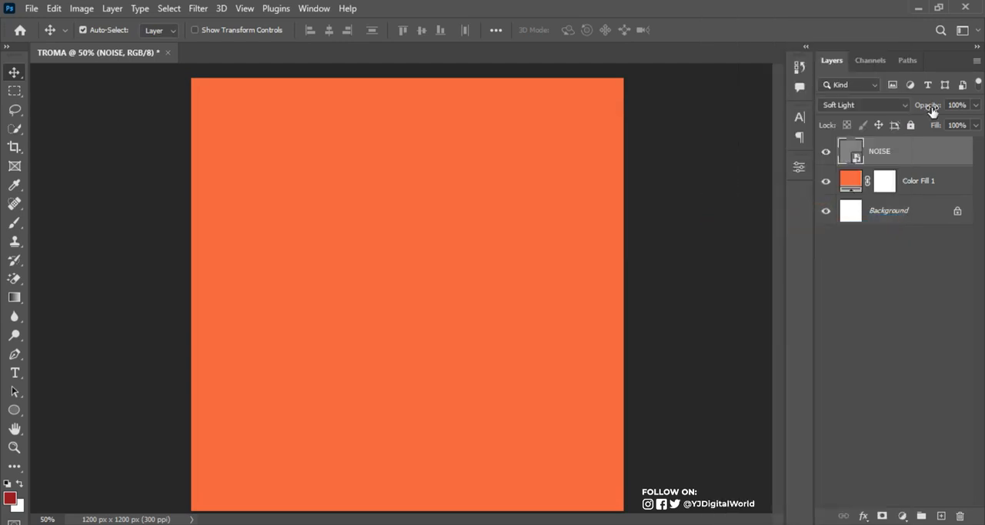
left_click(198, 9)
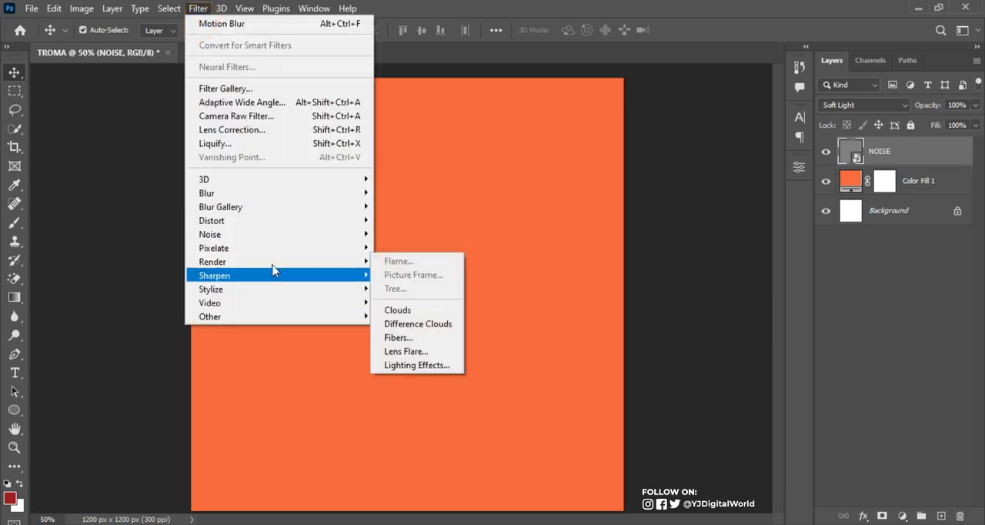
mouse_move(288, 234)
left_click(406, 234)
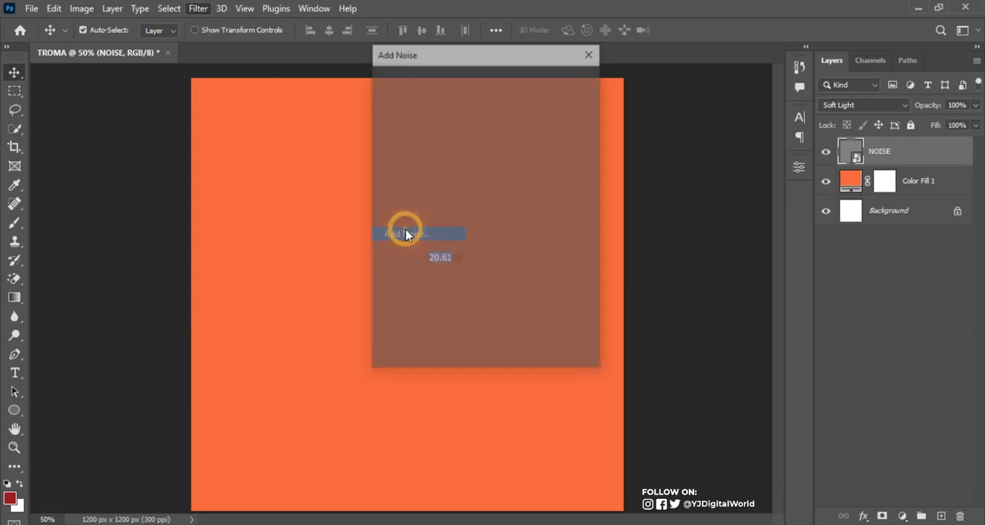
left_click(414, 279)
left_click_drag(414, 281, 414, 282)
left_click(560, 81)
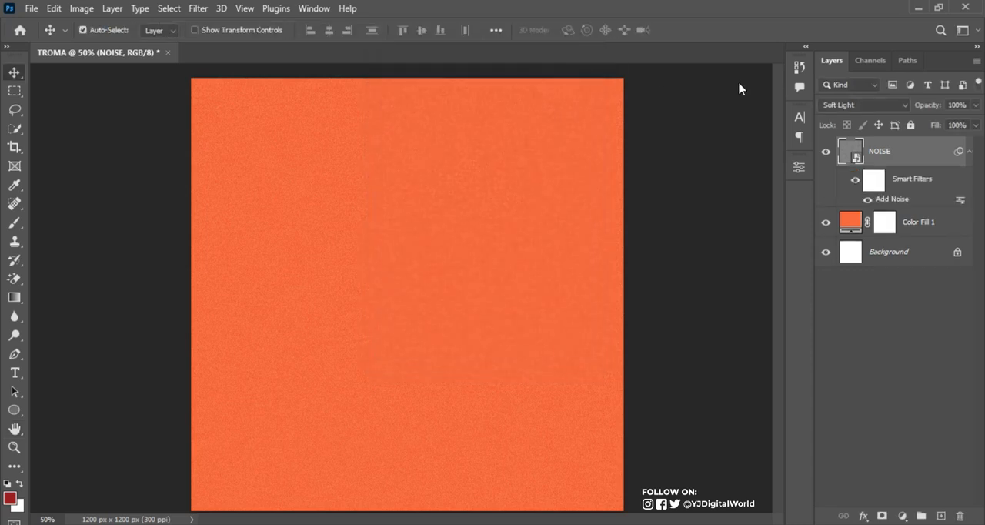
left_click(970, 150)
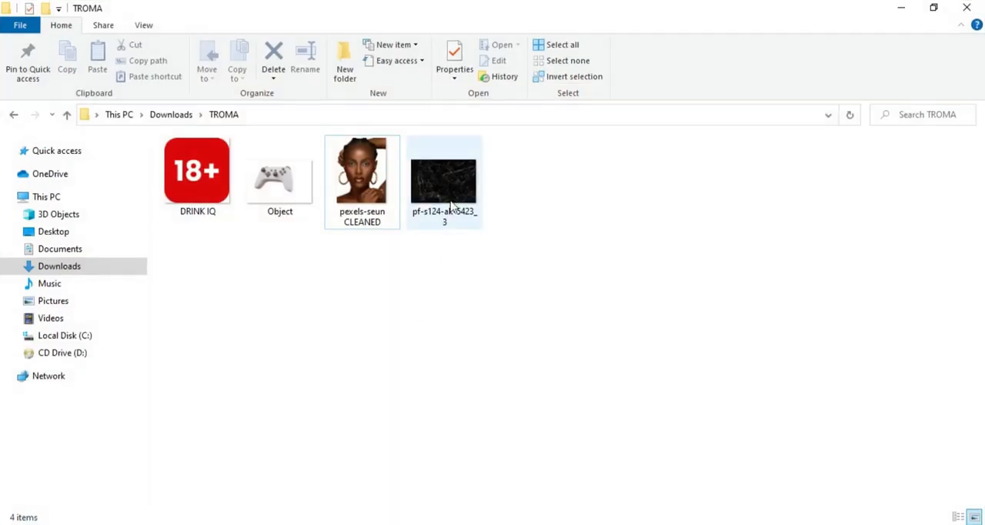
Place the scratch texture pf-s124-ak-5423_3 from the TROMA folder, scaled to about 37% to cover the canvas, and set its blend mode to Soft Light
double_click(444, 183)
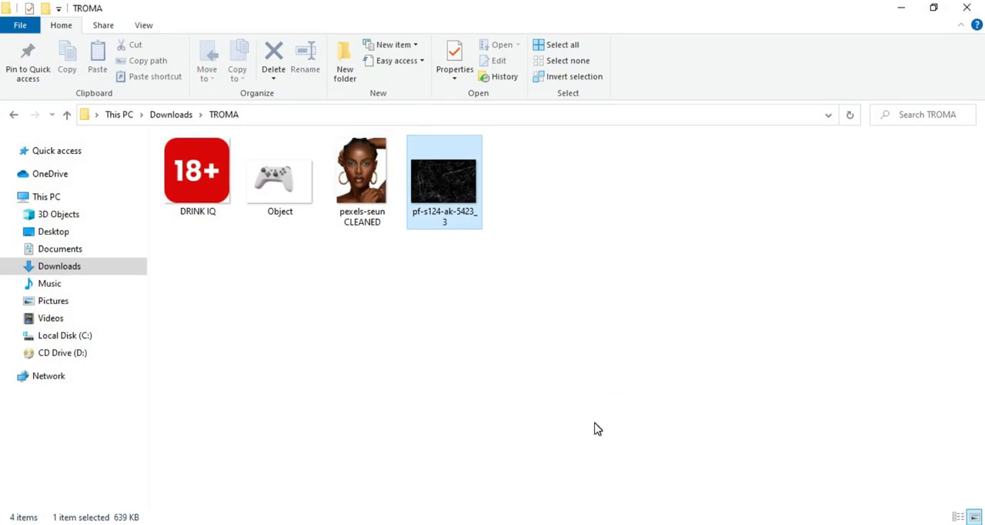
left_click_drag(564, 306, 502, 411)
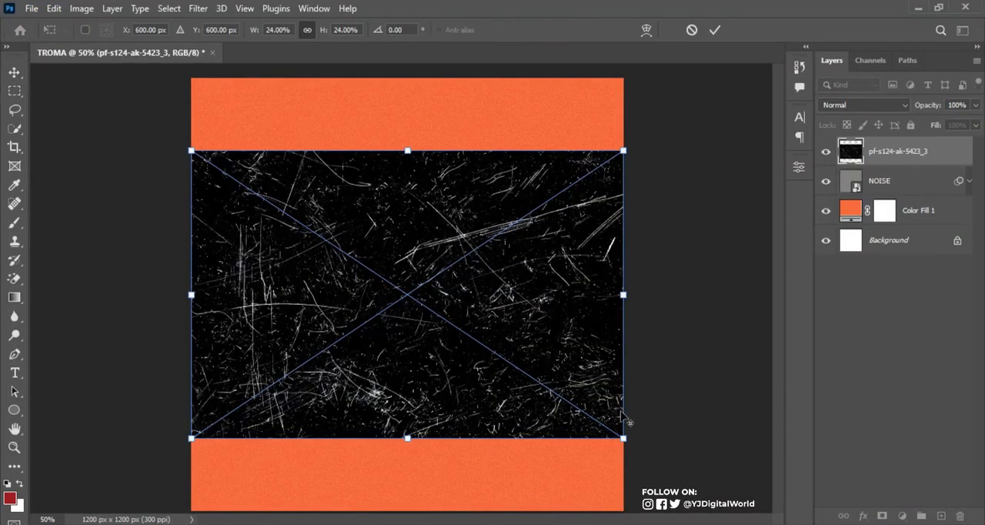
left_click_drag(624, 438, 739, 510)
left_click(716, 31)
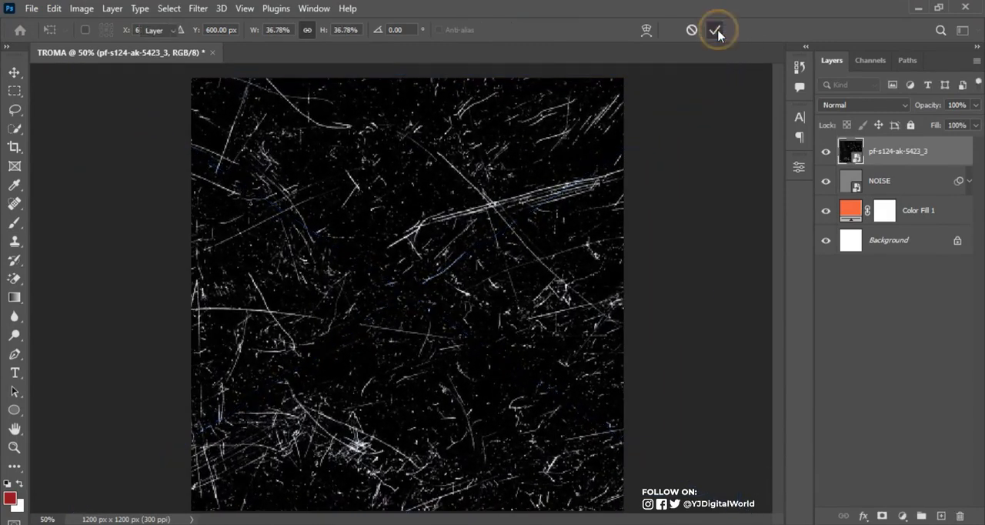
left_click(899, 106)
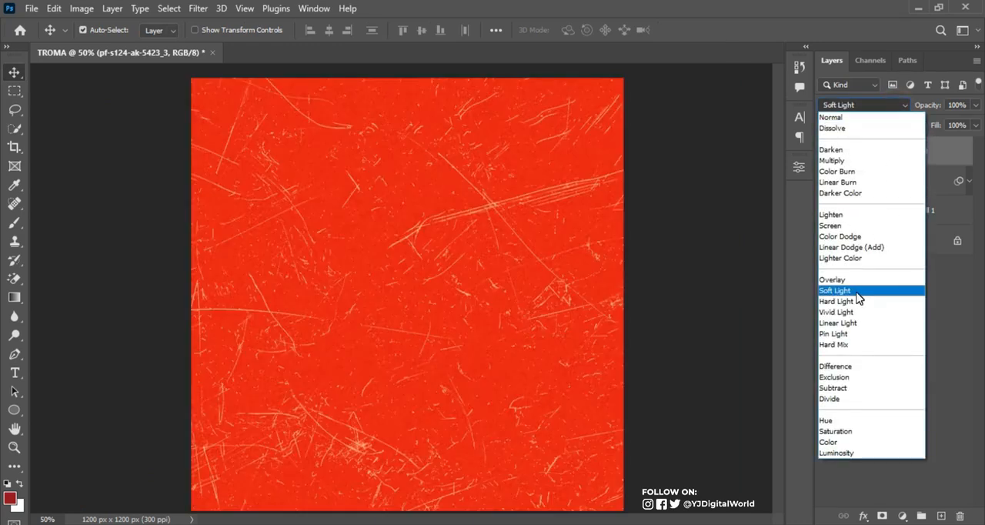
left_click(856, 291)
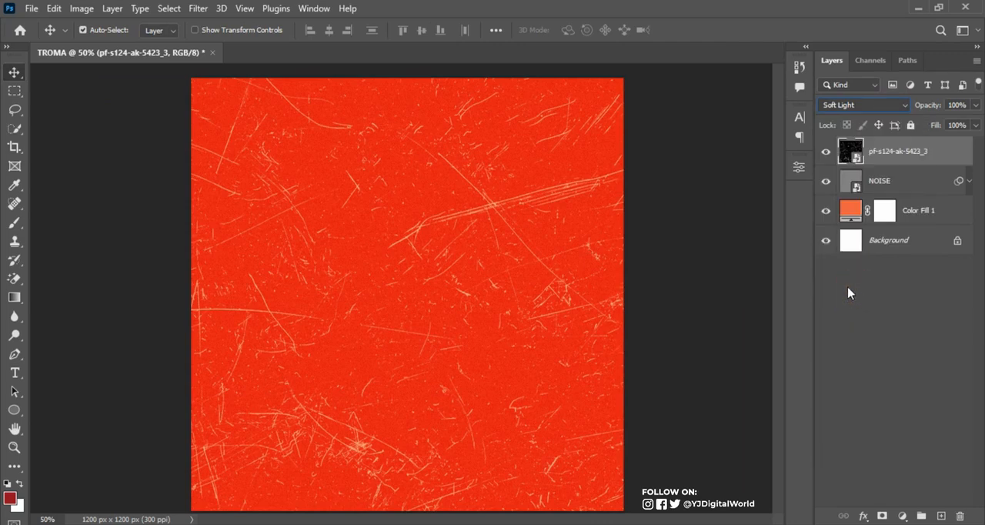
Apply a Gaussian Blur with a radius of about 11 pixels to the scratch texture layer
left_click(199, 9)
mouse_move(270, 198)
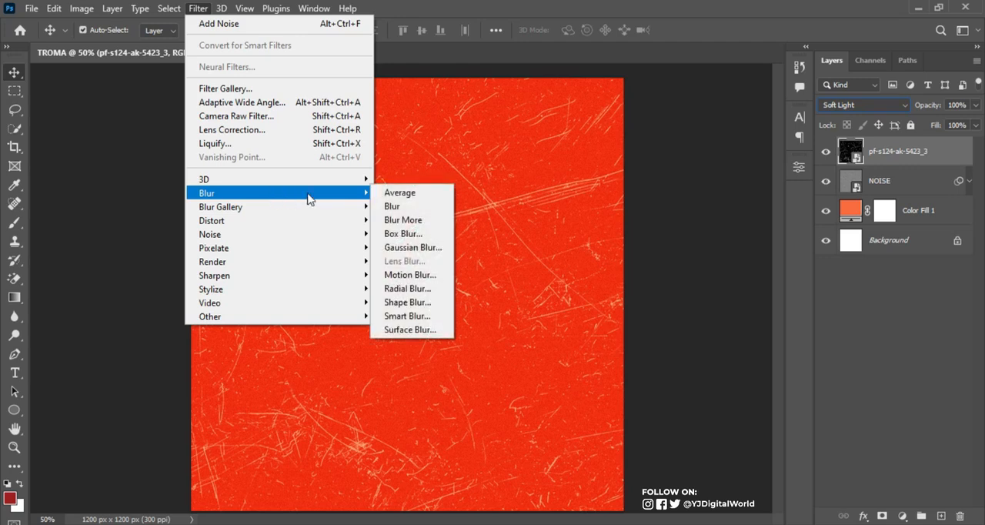
left_click(429, 247)
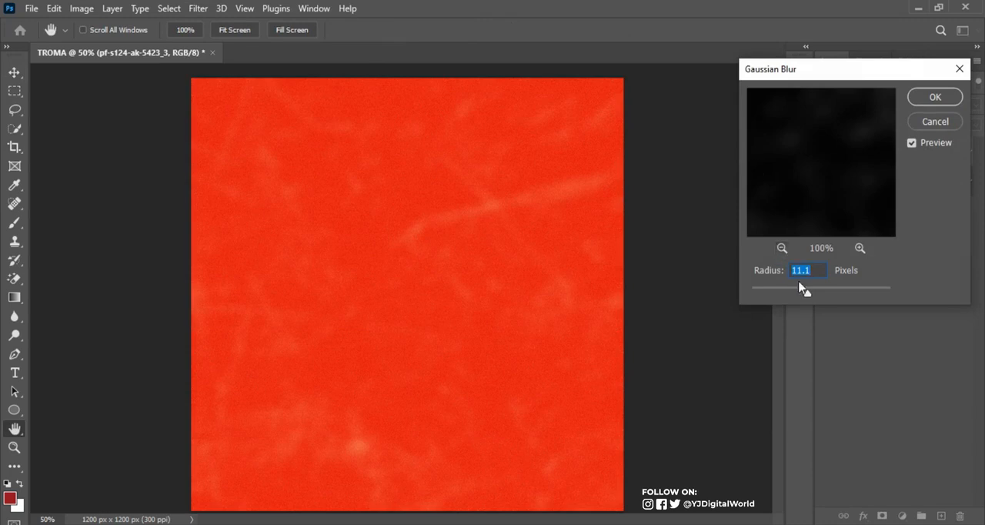
left_click_drag(808, 294, 808, 298)
left_click(934, 97)
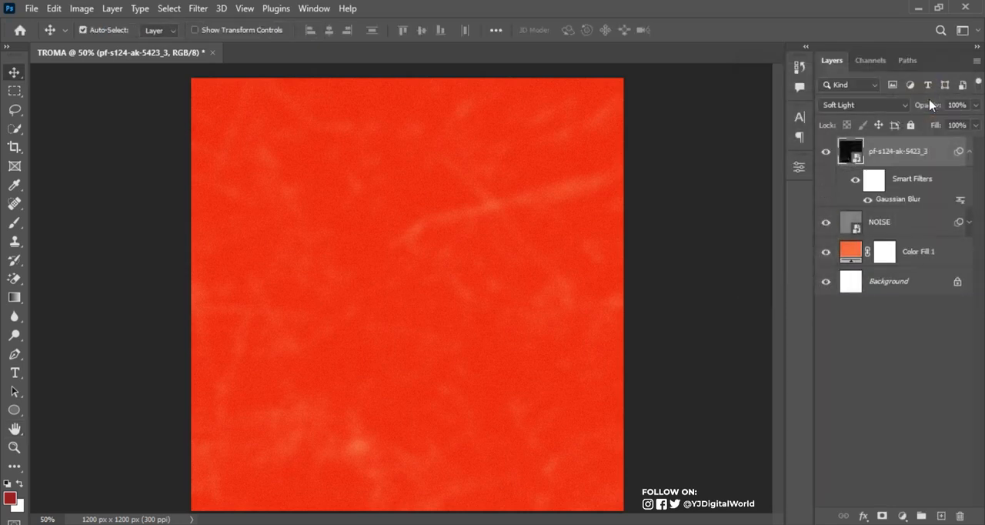
Compare the scratch texture with and without its Gaussian Blur, leaving the blur enabled, and collapse the layer's smart filter list
left_click(868, 200)
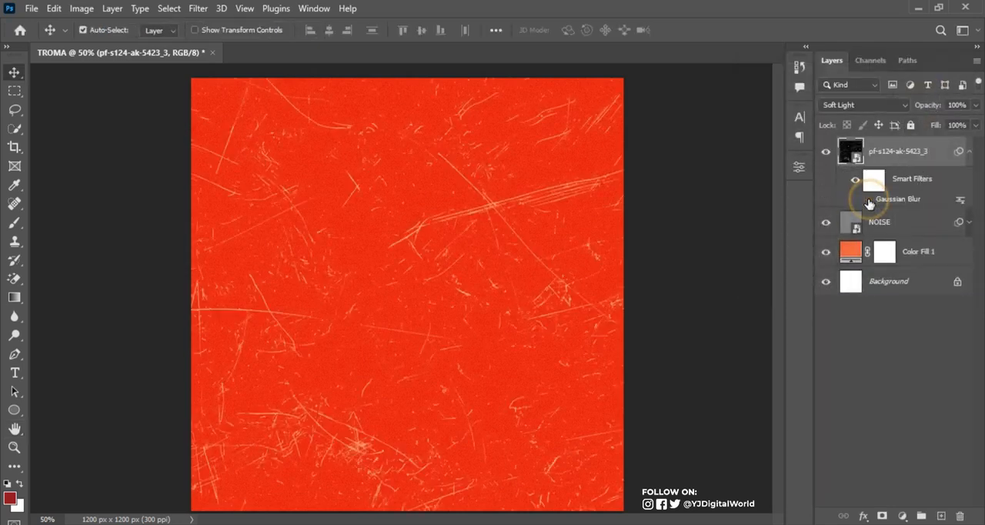
left_click(869, 200)
left_click(869, 200)
left_click(868, 200)
left_click(868, 200)
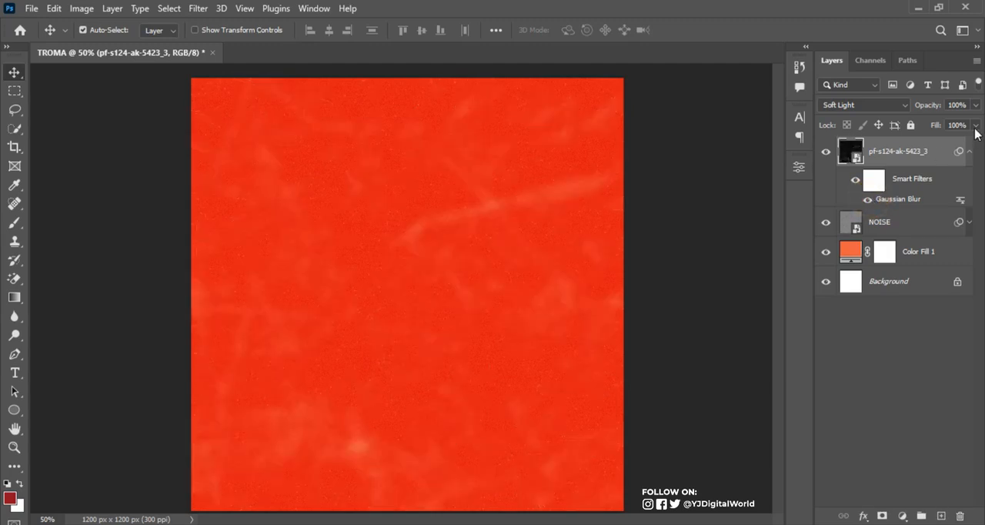
left_click(969, 150)
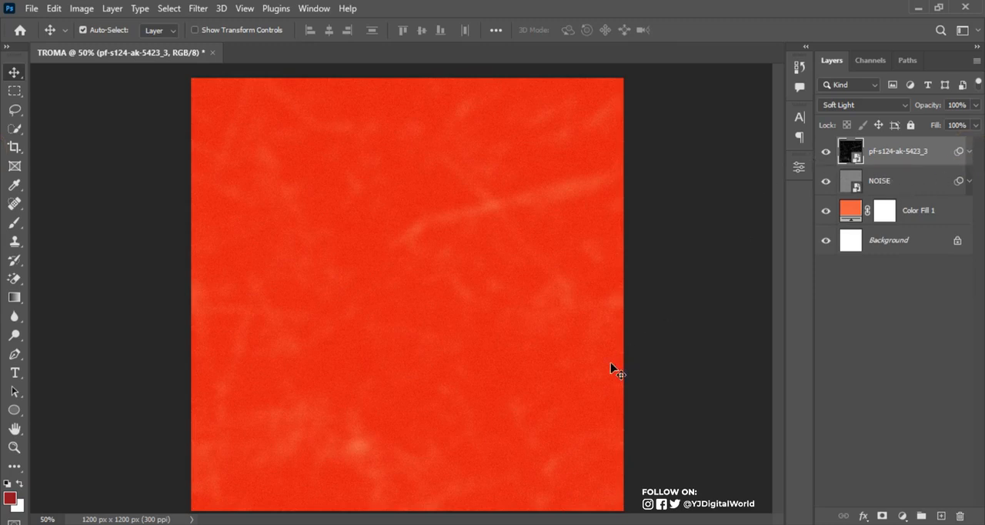
Add a linear Gradient Fill layer above the scratch texture using the saved dark-brown-to-transparent gradient preset at a 90° angle
left_click(904, 517)
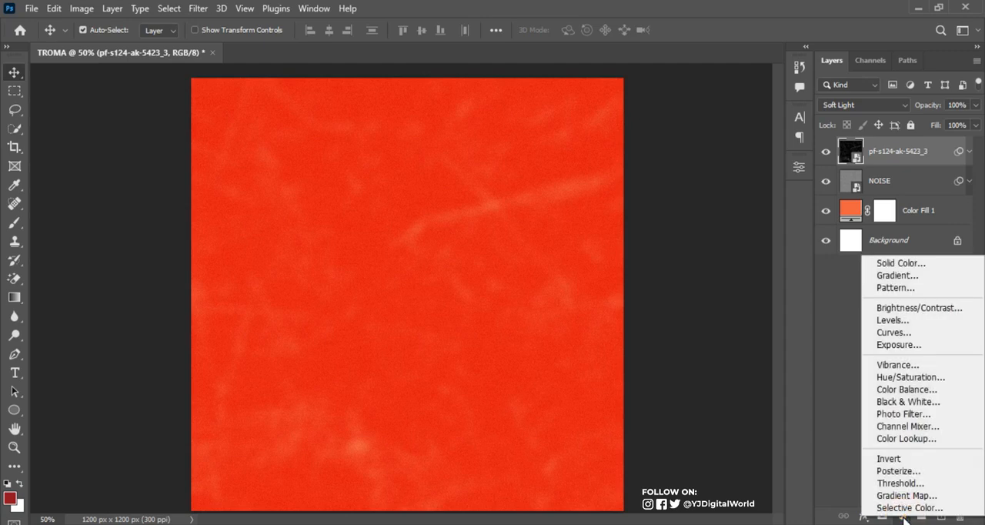
left_click(933, 279)
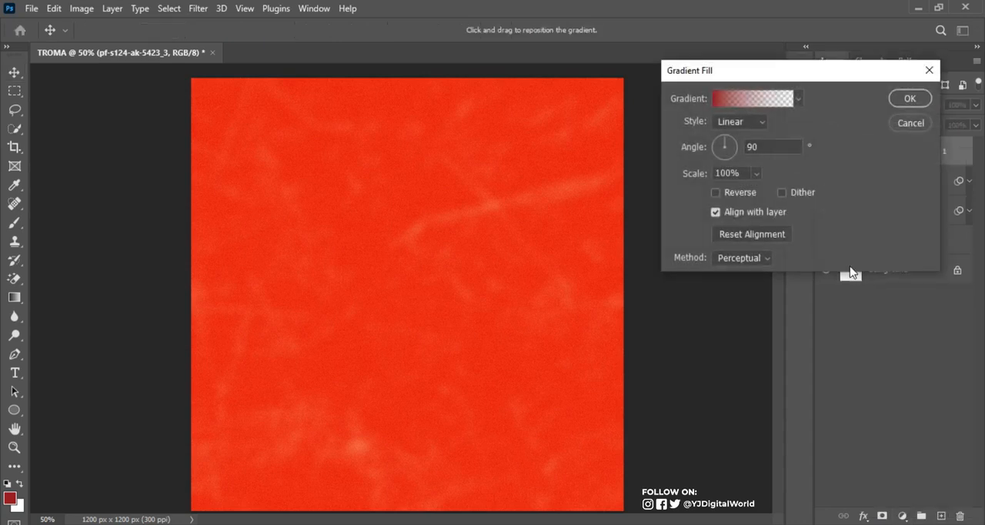
left_click(801, 96)
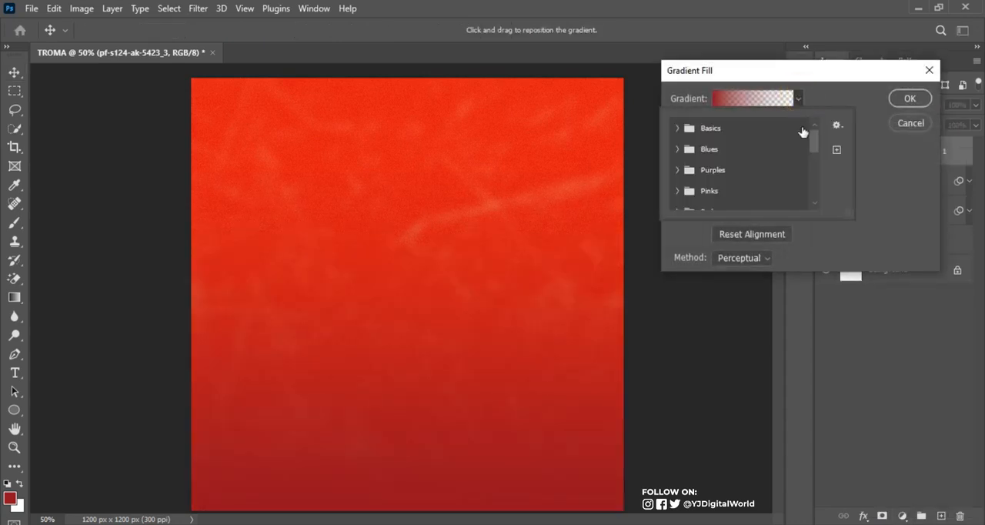
left_click_drag(816, 142, 814, 202)
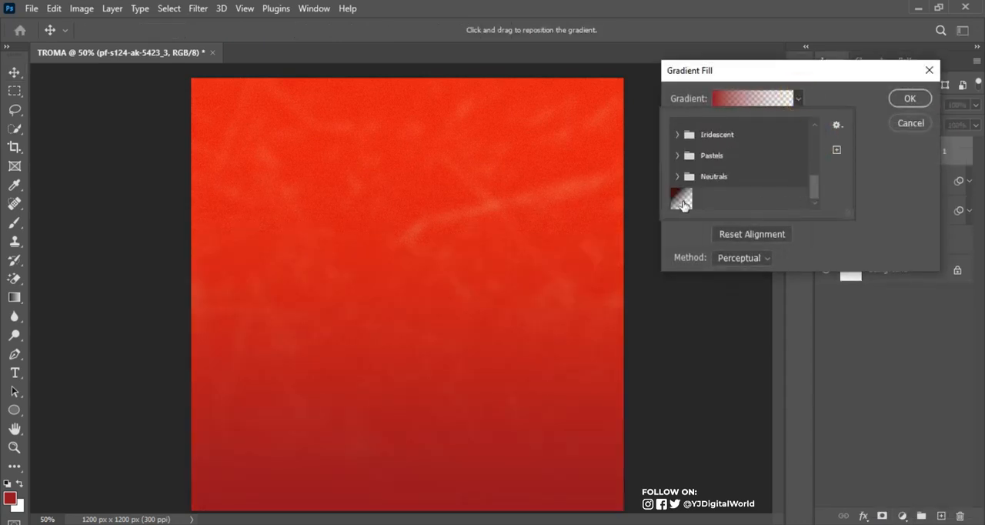
left_click(681, 199)
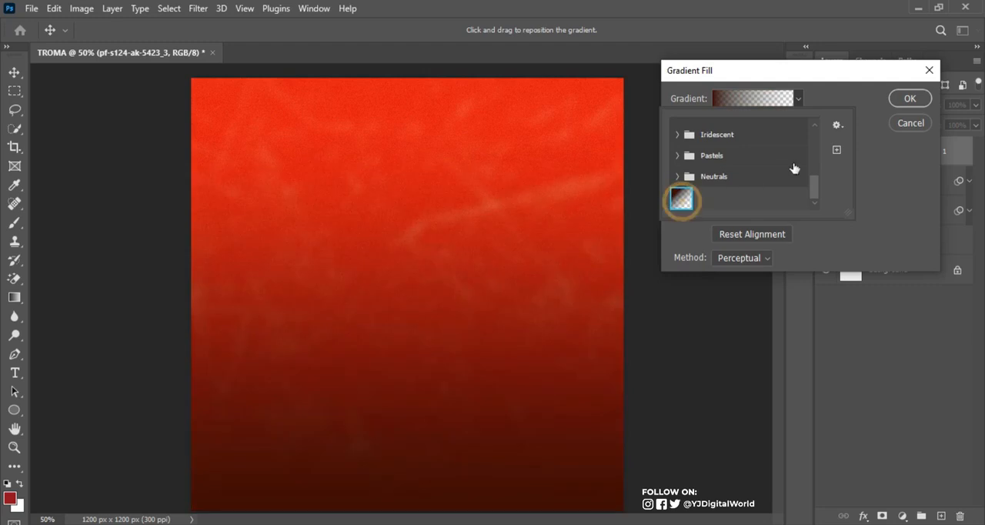
left_click(909, 101)
left_click(909, 100)
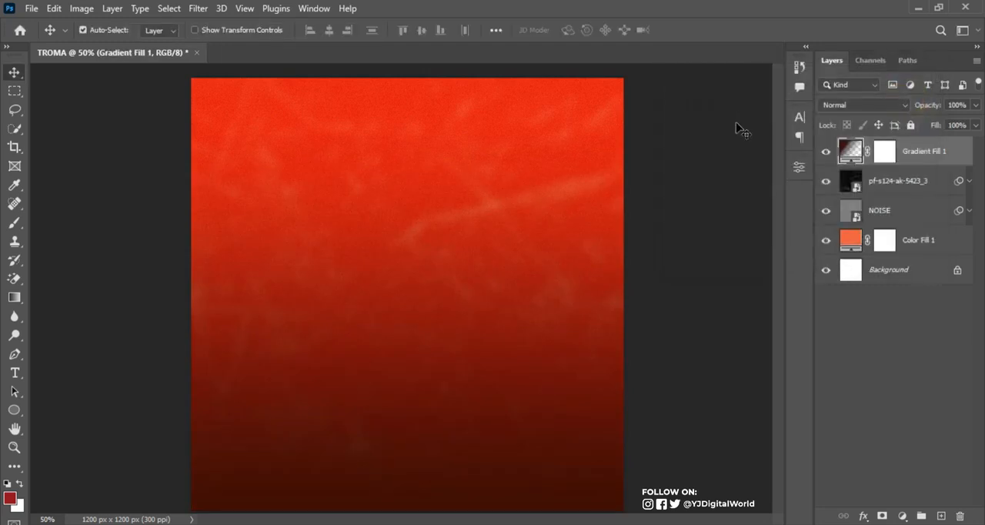
Examine the colour and opacity stops of the Gradient Fill 1 layer's gradient, and compare the canvas with and without that layer
left_click(855, 147)
double_click(857, 147)
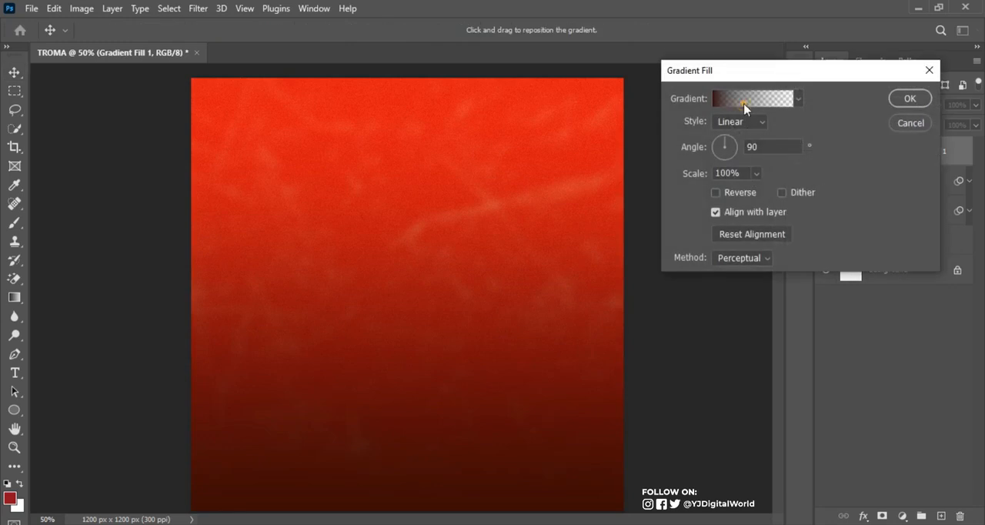
left_click(743, 108)
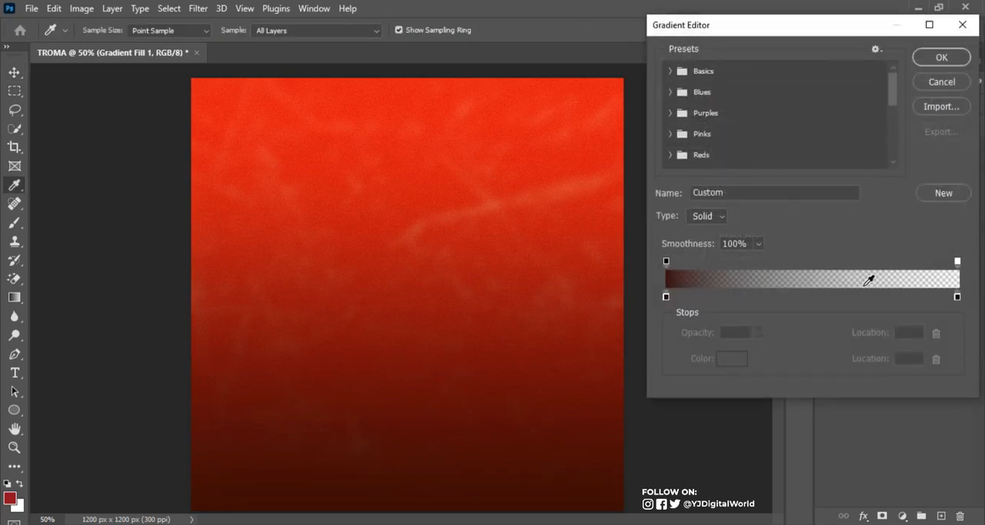
left_click(957, 297)
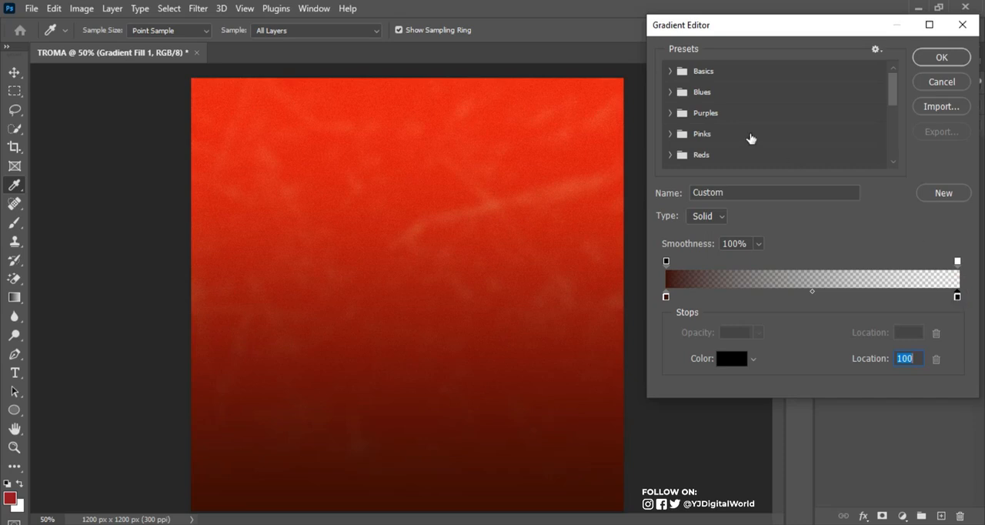
left_click(667, 296)
double_click(667, 296)
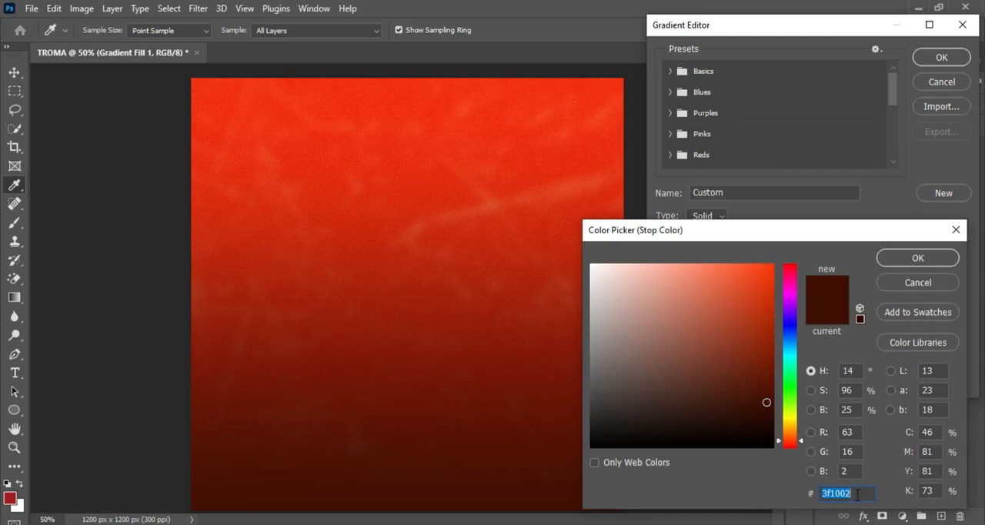
left_click(916, 259)
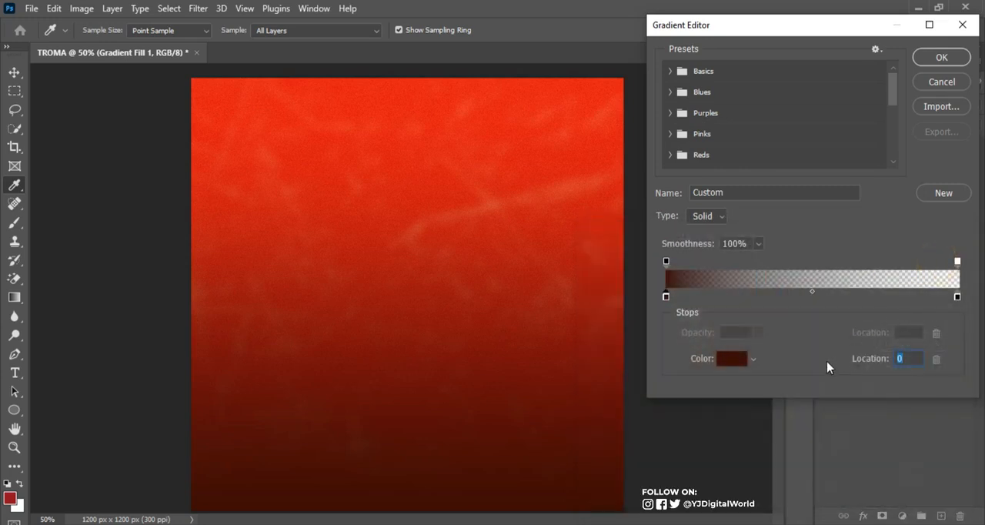
left_click(666, 262)
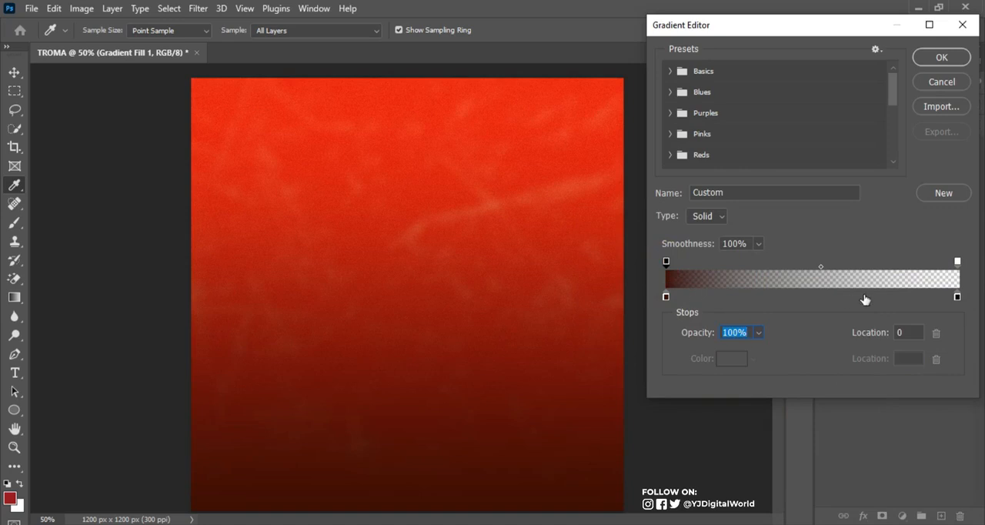
left_click(958, 297)
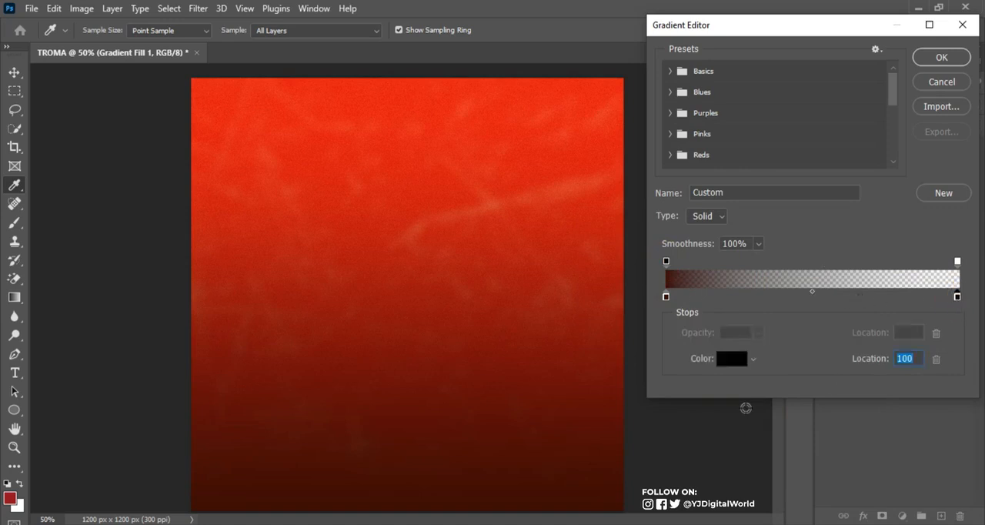
left_click(733, 359)
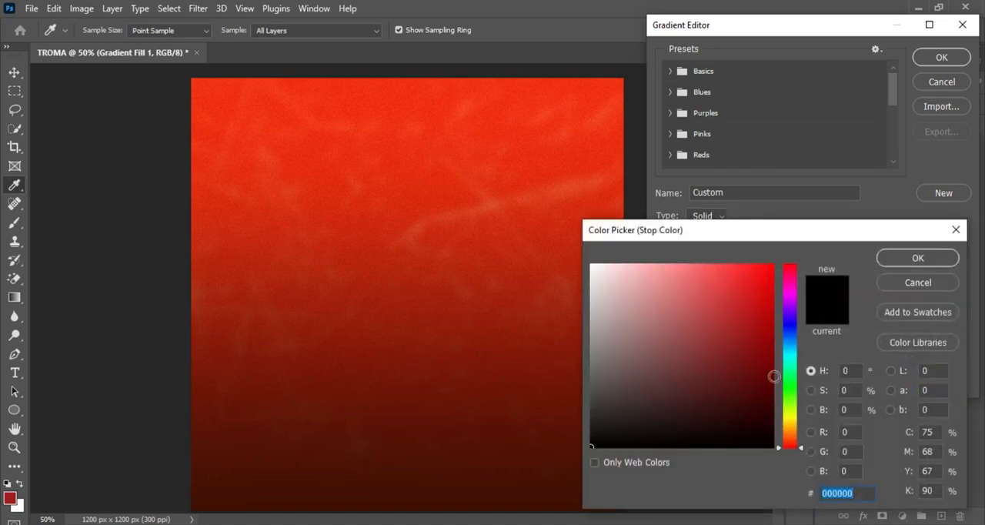
left_click(929, 266)
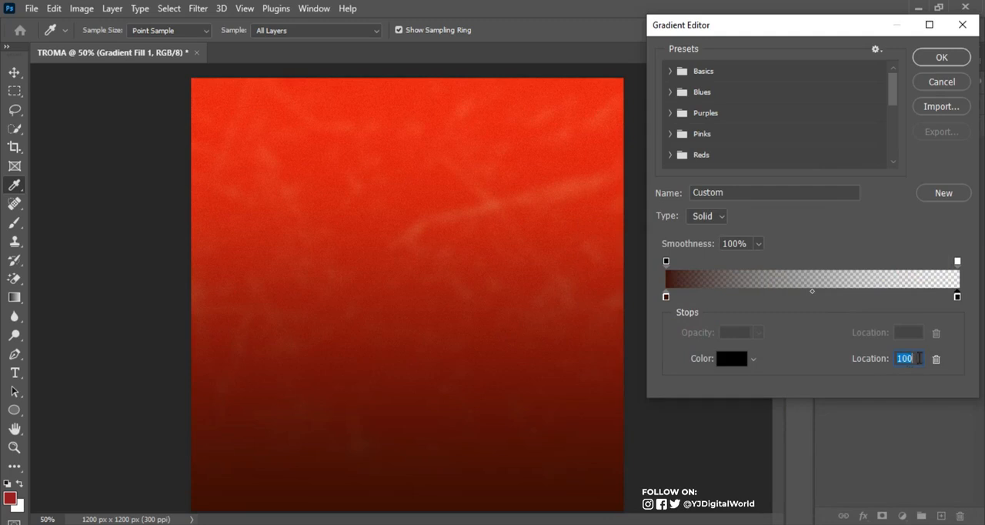
left_click(957, 261)
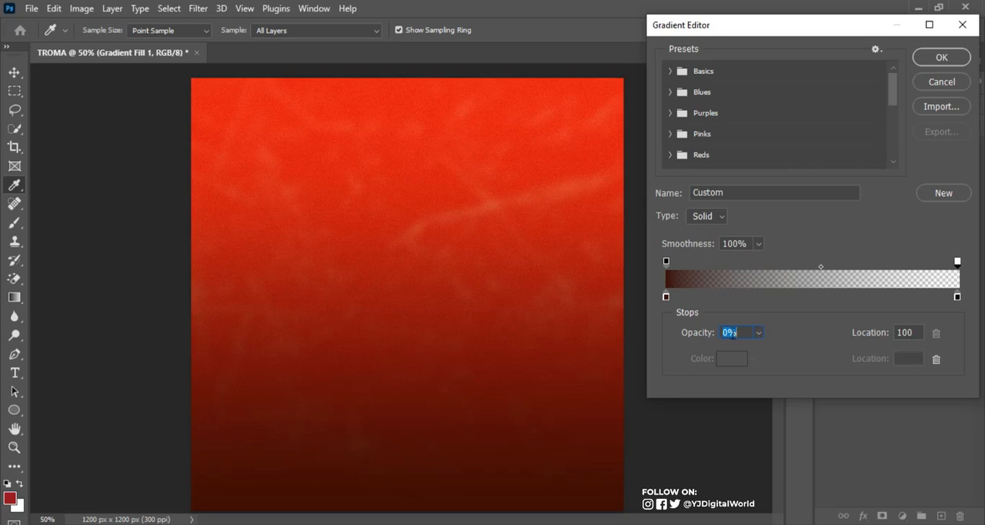
left_click(942, 59)
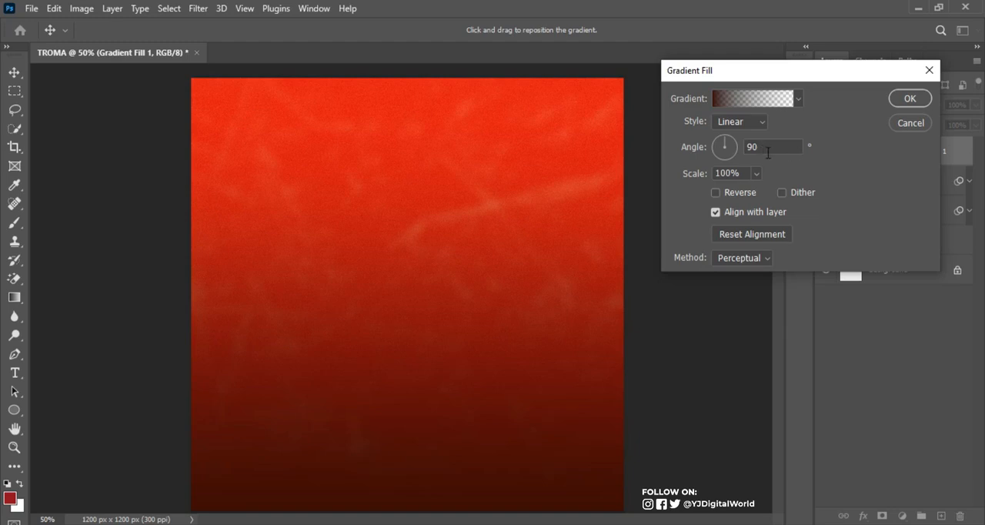
left_click(911, 100)
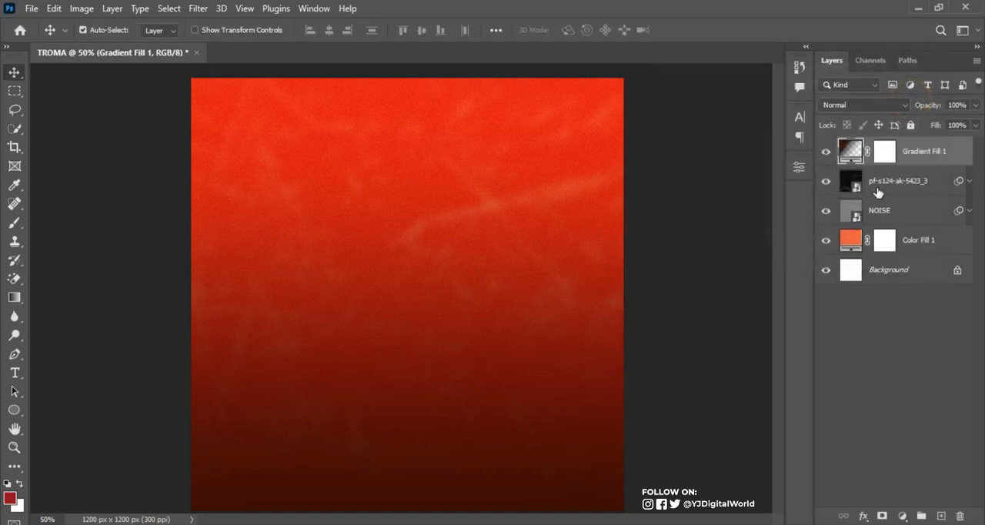
left_click(826, 152)
left_click(826, 152)
Add a Curves adjustment above the scratch texture layer, raising the darker midtones and anchoring the highlights near the original diagonal
left_click(896, 180)
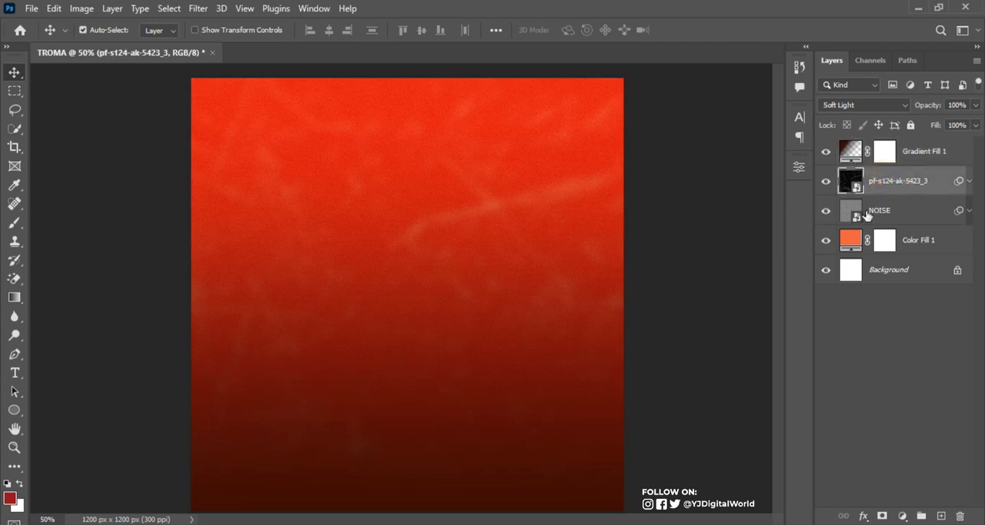
left_click(903, 516)
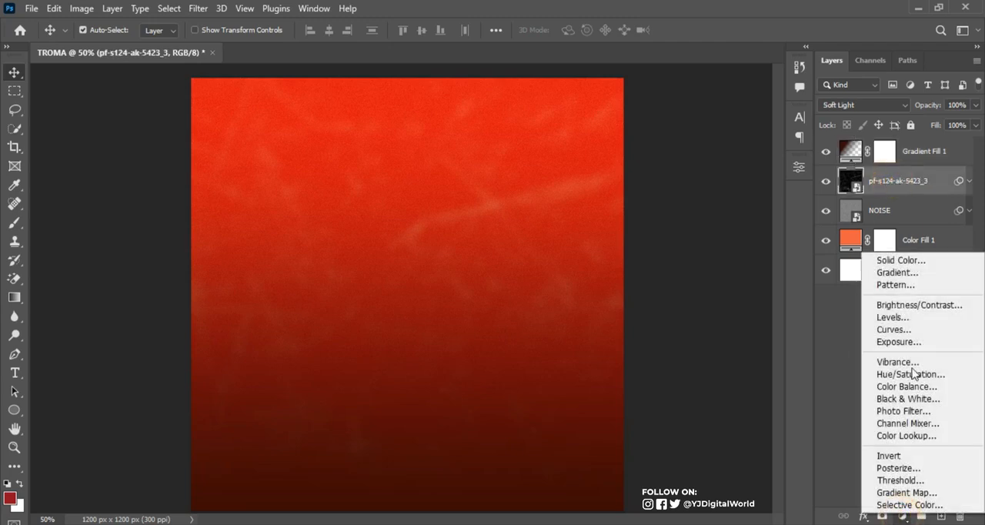
left_click(911, 333)
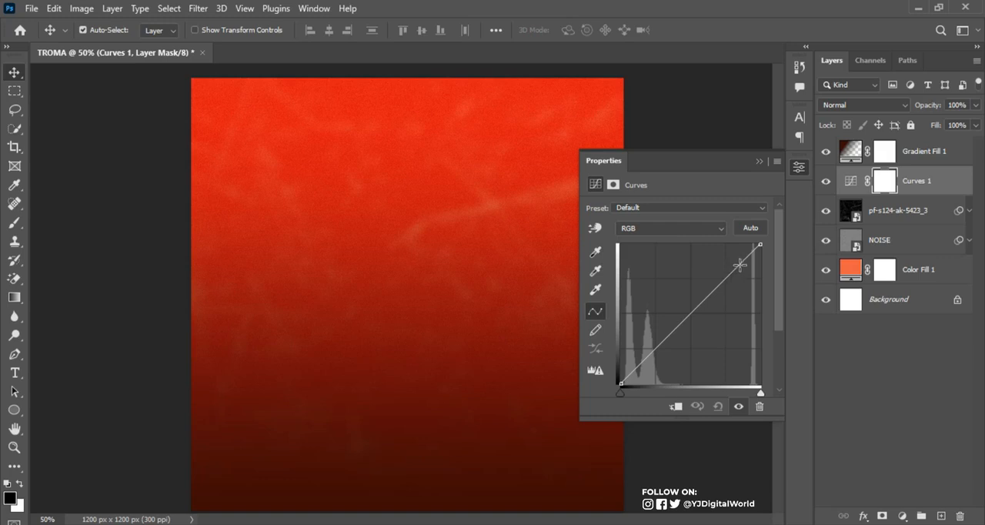
left_click_drag(668, 336, 666, 321)
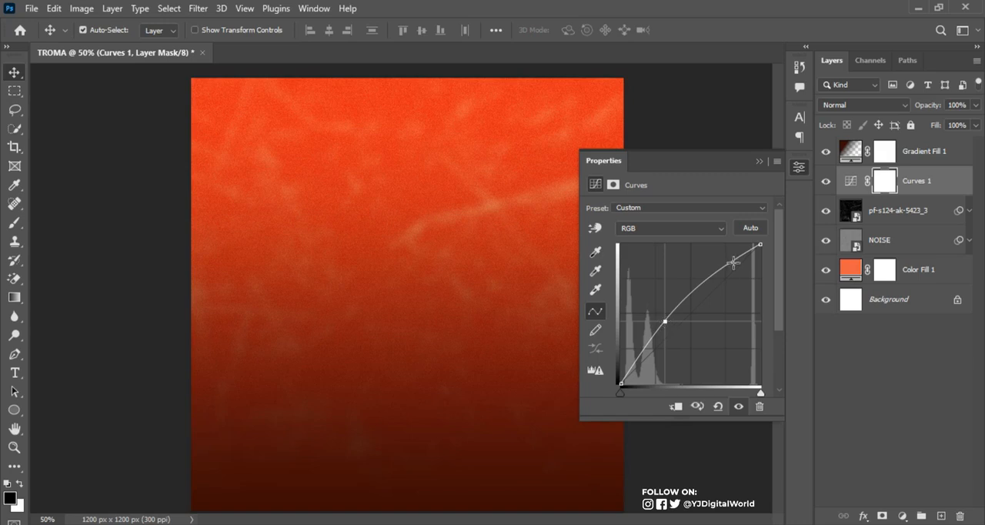
left_click_drag(737, 260, 741, 266)
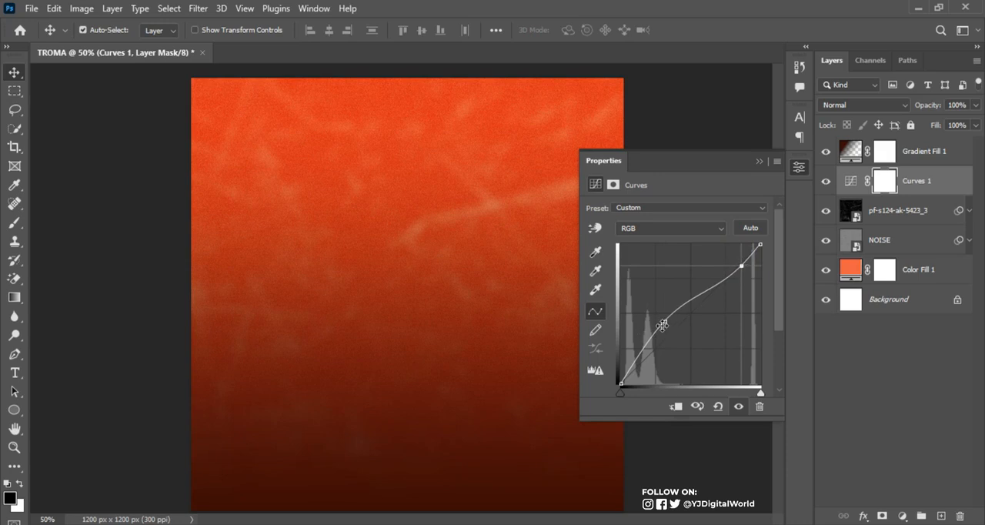
left_click_drag(664, 323, 665, 325)
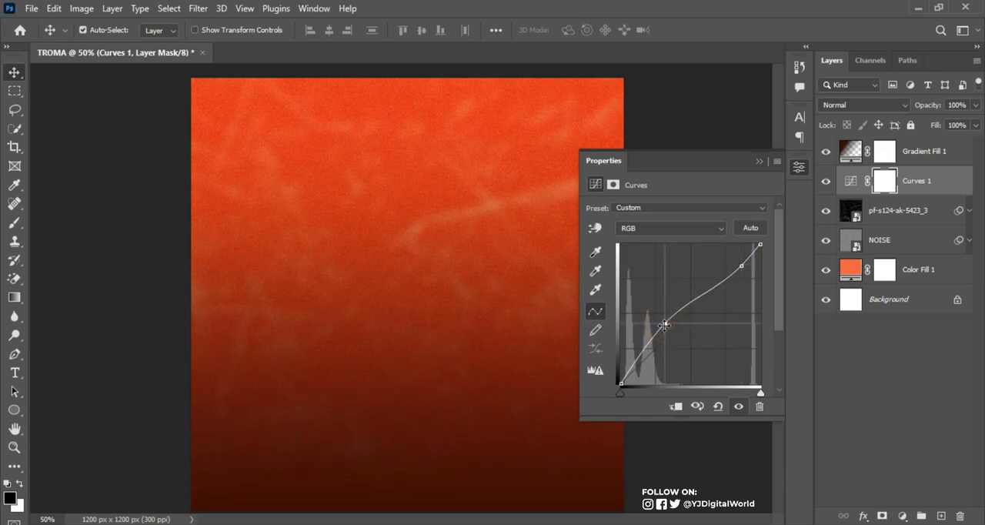
left_click(761, 160)
Group all layers from Gradient Fill 1 down to Color Fill 1 and name the group BG
left_click(933, 151)
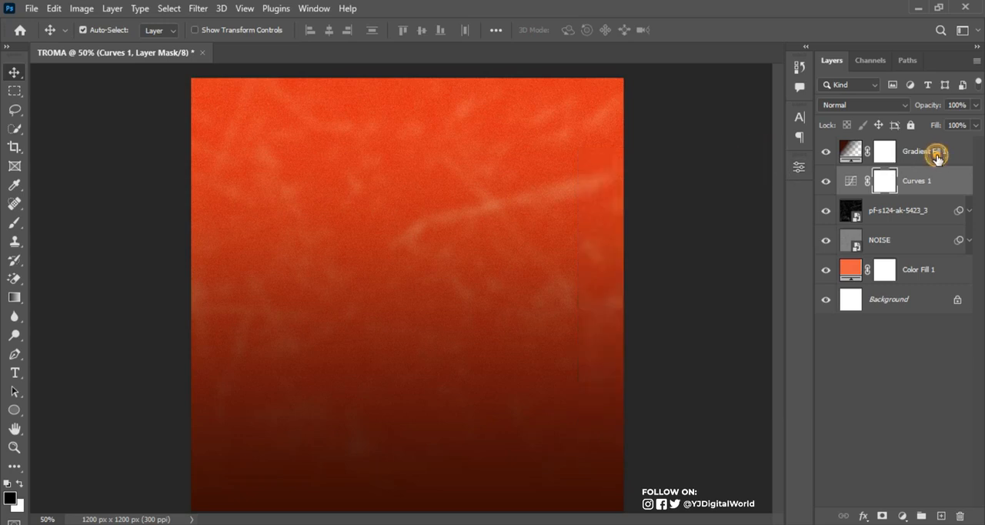
left_click(946, 271, "shift")
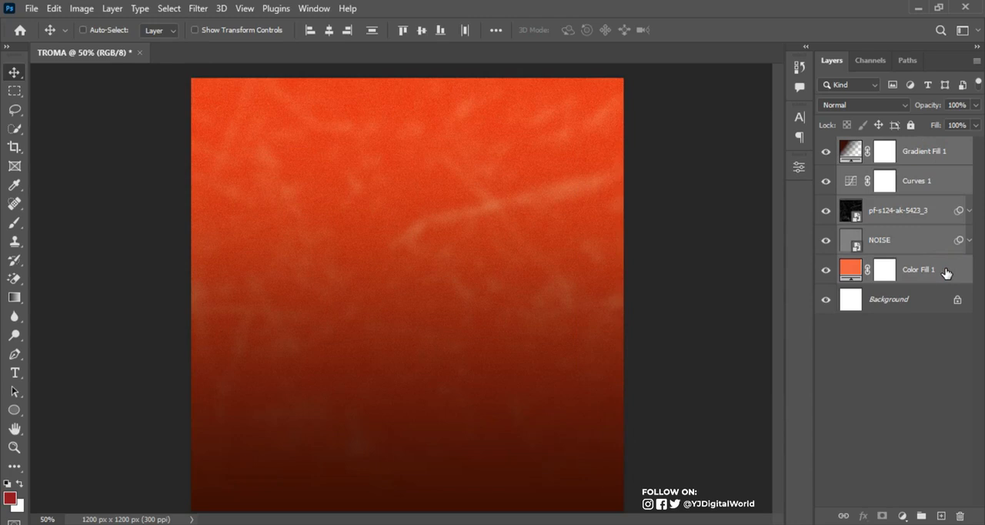
key("ctrl+g")
double_click(881, 145)
type("BG")
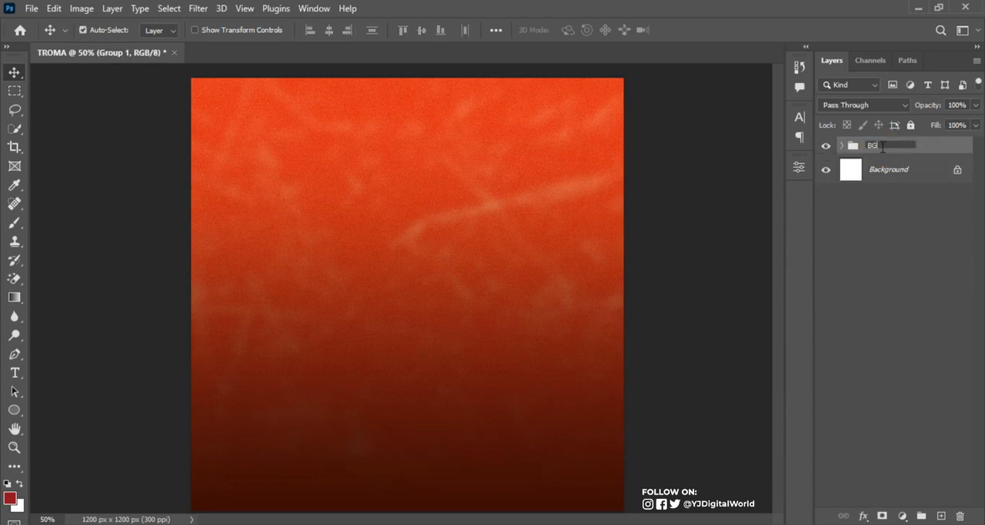
key("Return")
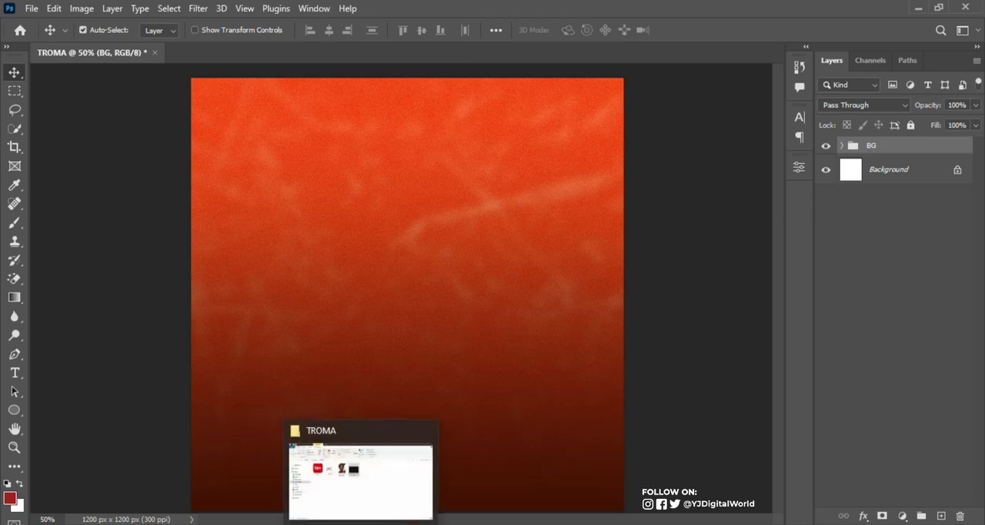
Place the portrait image pexels-seun CLEANED from the TROMA folder above the BG group and convert its layer to a smart object
left_click(350, 466)
left_click(356, 171)
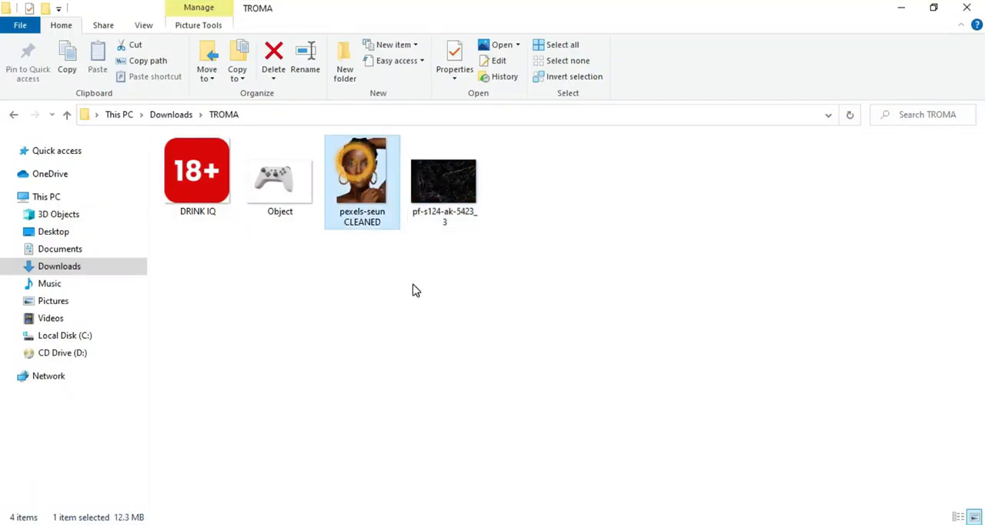
left_click_drag(380, 226, 421, 374)
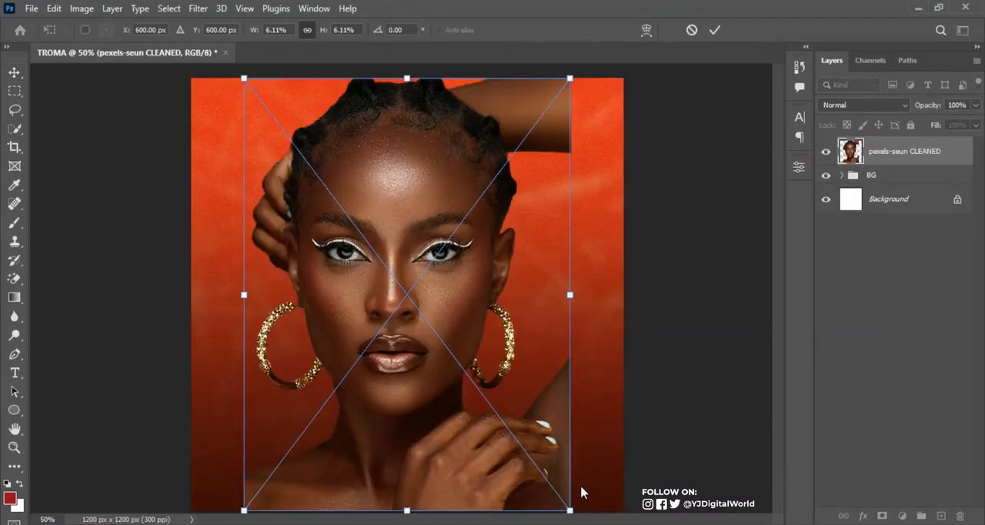
left_click(715, 29)
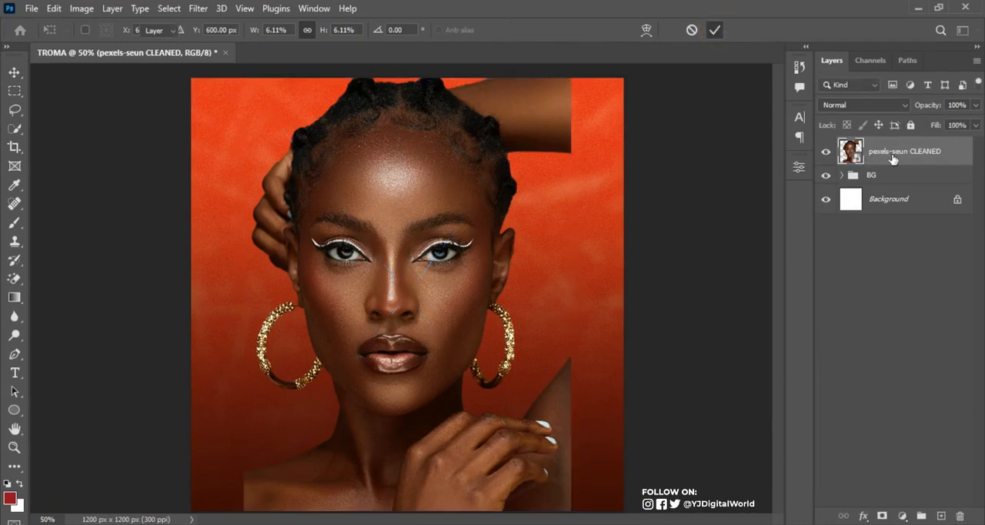
right_click(893, 158)
left_click(799, 165)
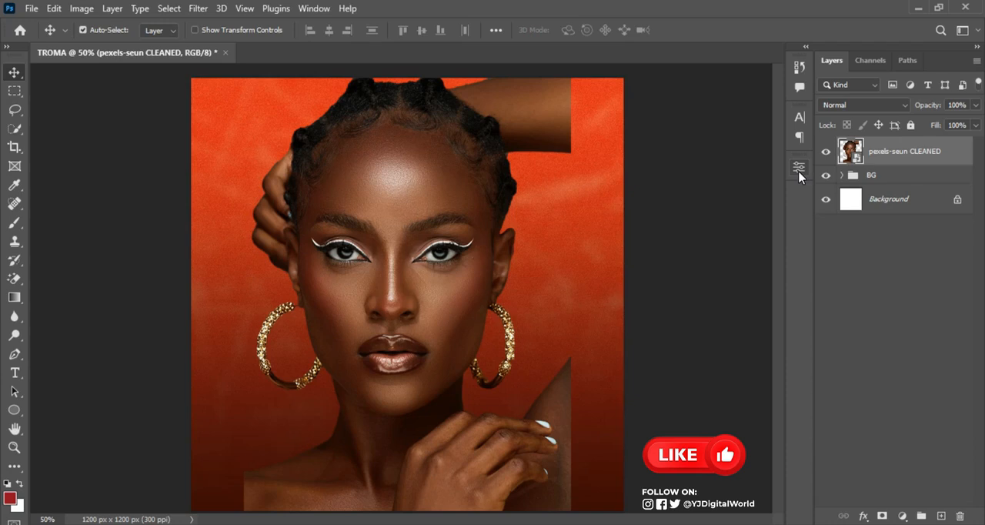
Scale the portrait up proportionally to about the canvas width and shift it up and right, with the shoulders meeting the canvas's lower edge
key("ctrl+t")
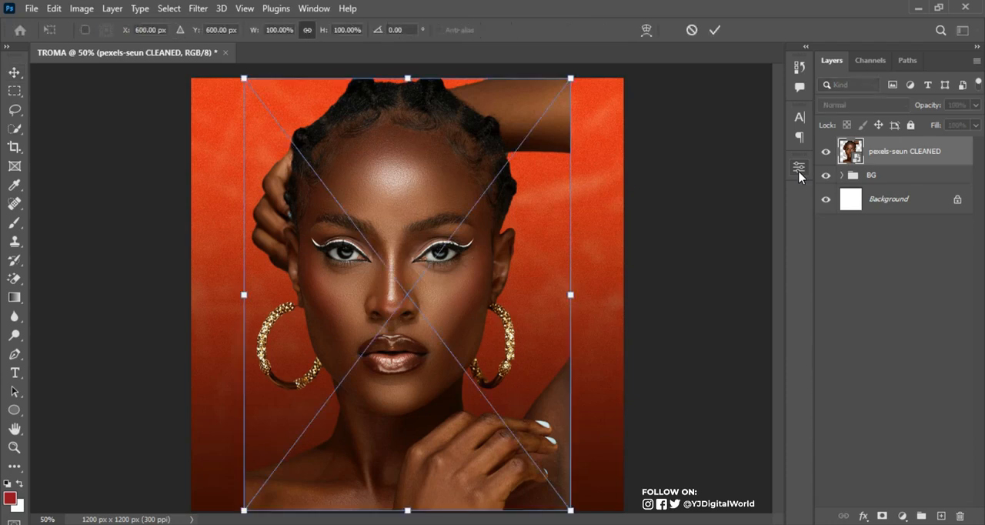
left_click_drag(570, 79, 678, 45)
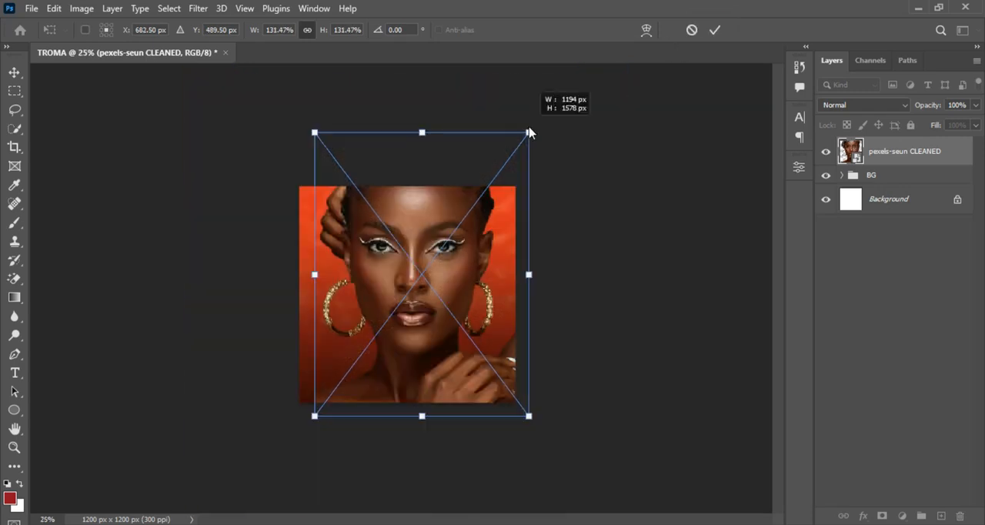
left_click_drag(529, 132, 531, 132)
key("Return")
key("ctrl+0")
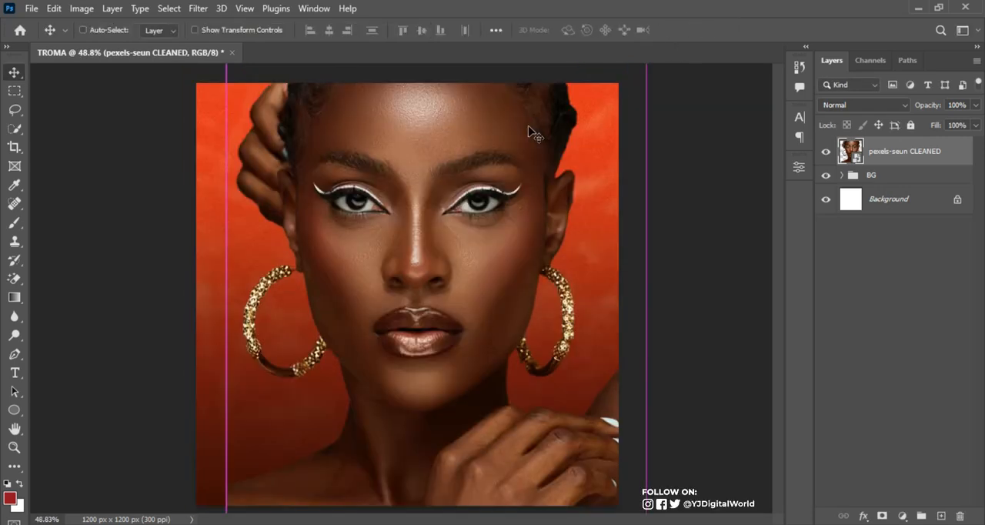
Nudge the portrait slightly left and scale it down proportionally to 129%
key("ctrl+minus")
key("ctrl+plus")
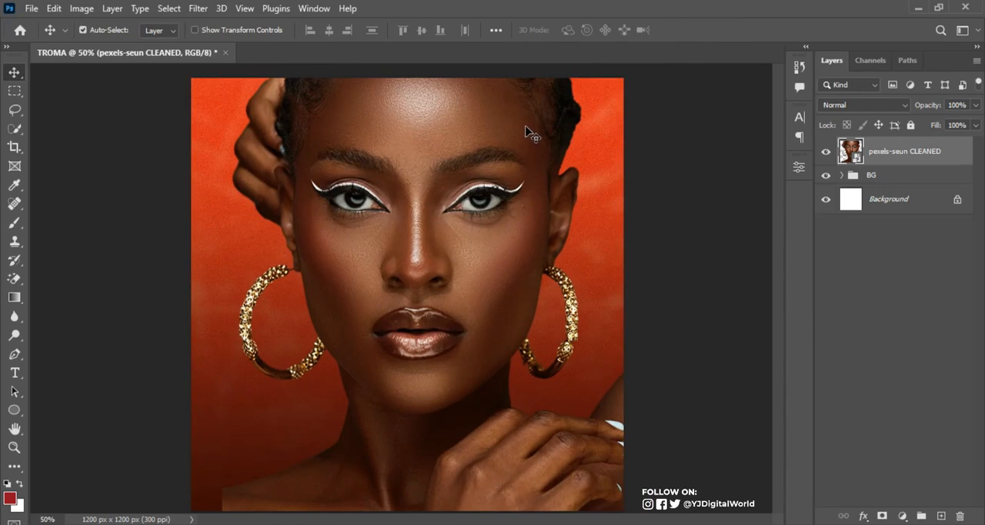
key("Left")
key("Left")
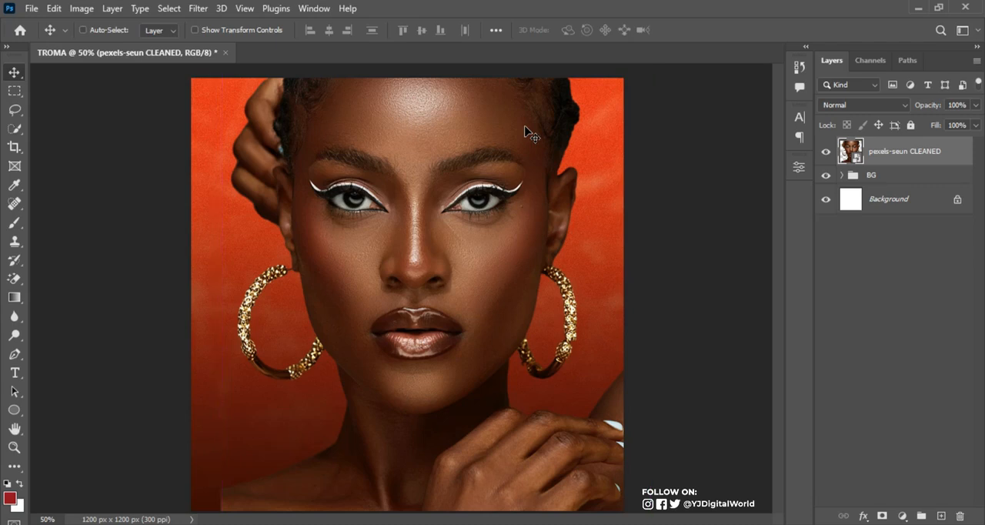
key("ctrl+t")
key("ctrl+minus")
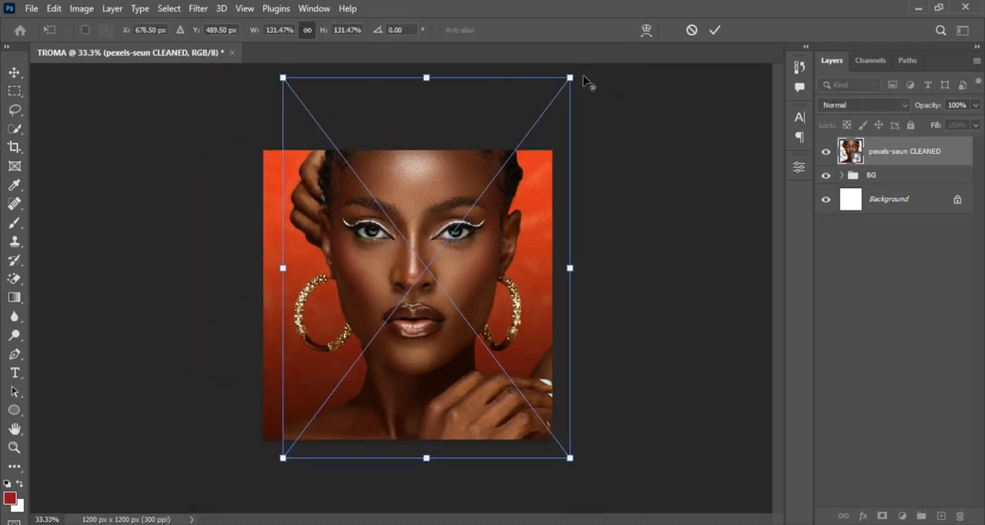
left_click_drag(568, 78, 566, 81)
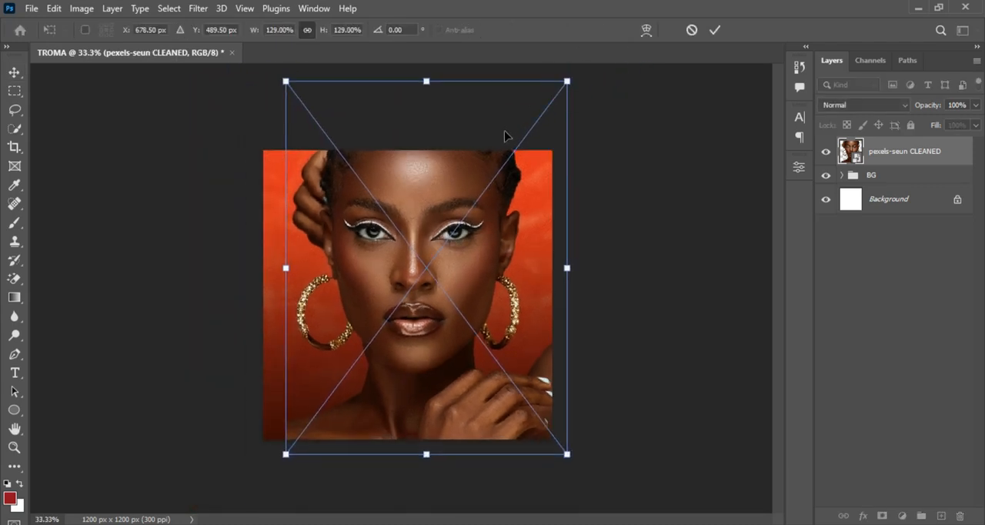
key("Return")
key("ctrl+plus")
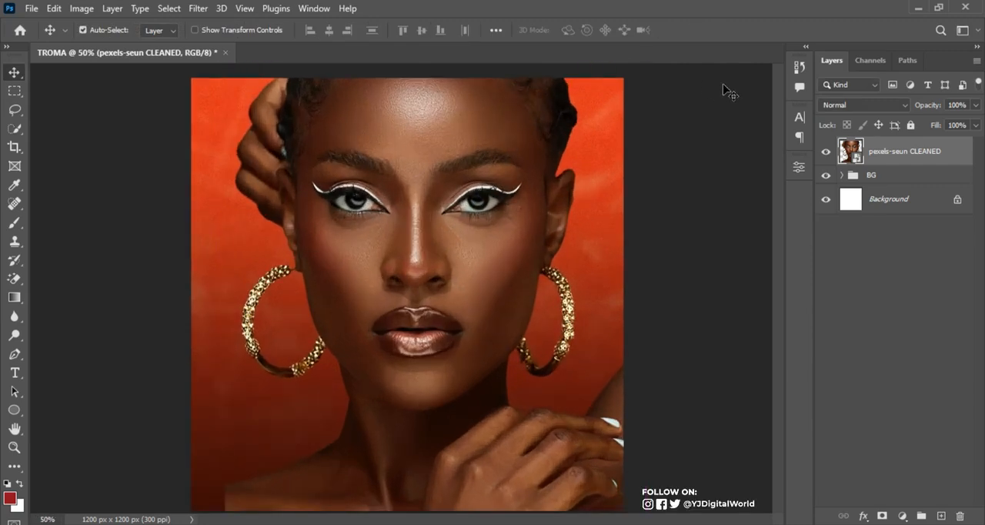
Duplicate the portrait layer and apply a High Pass filter to the copy with a radius of about 3.2 pixels
key("ctrl+j")
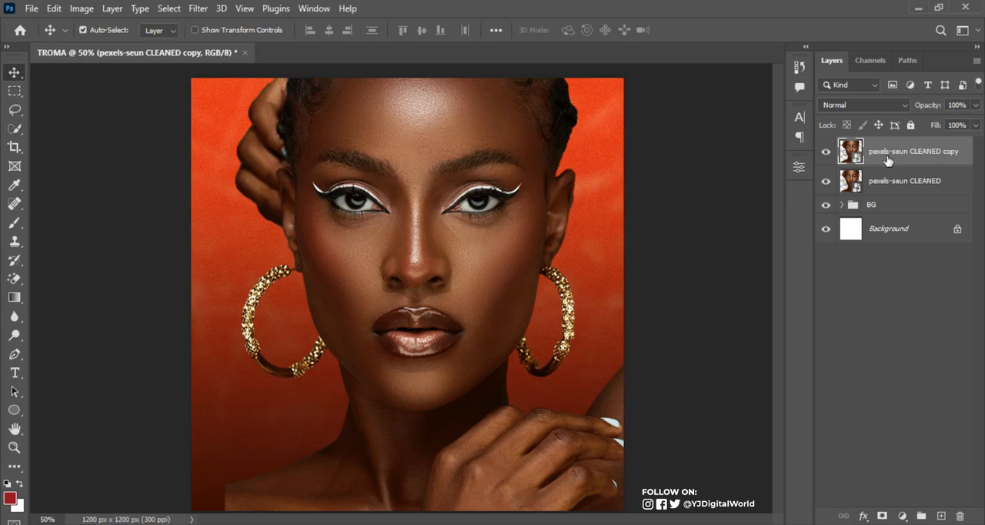
left_click(825, 153)
left_click(828, 154)
left_click(198, 8)
left_click(591, 7)
left_click(198, 9)
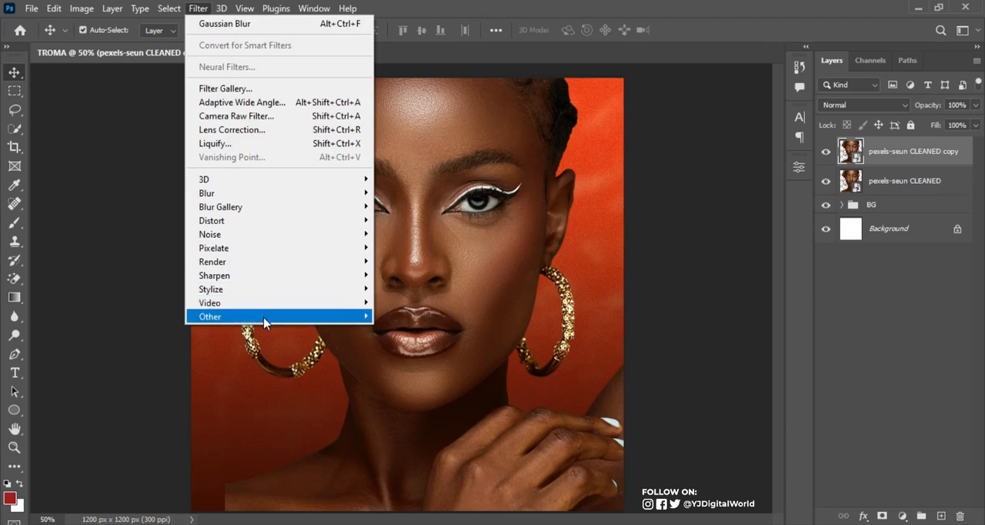
mouse_move(266, 316)
left_click(406, 331)
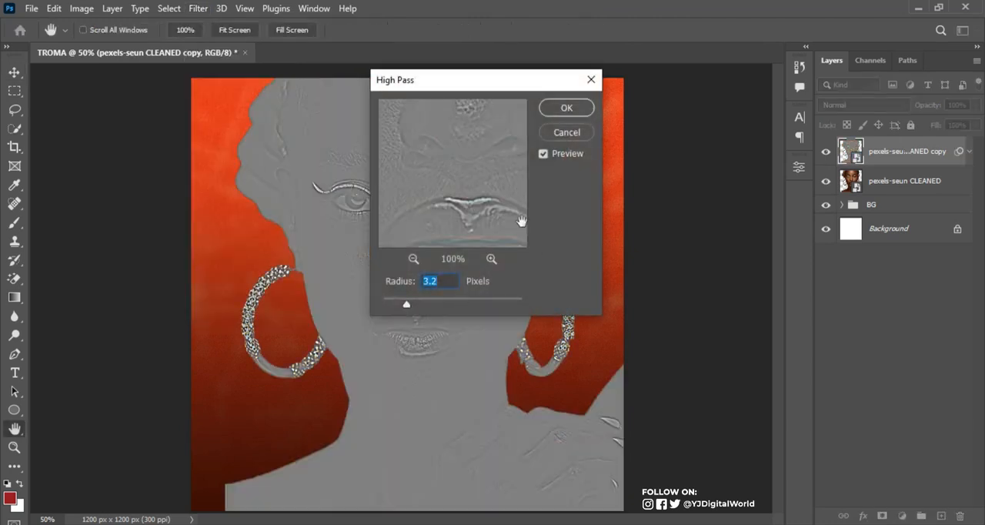
left_click_drag(512, 87, 712, 90)
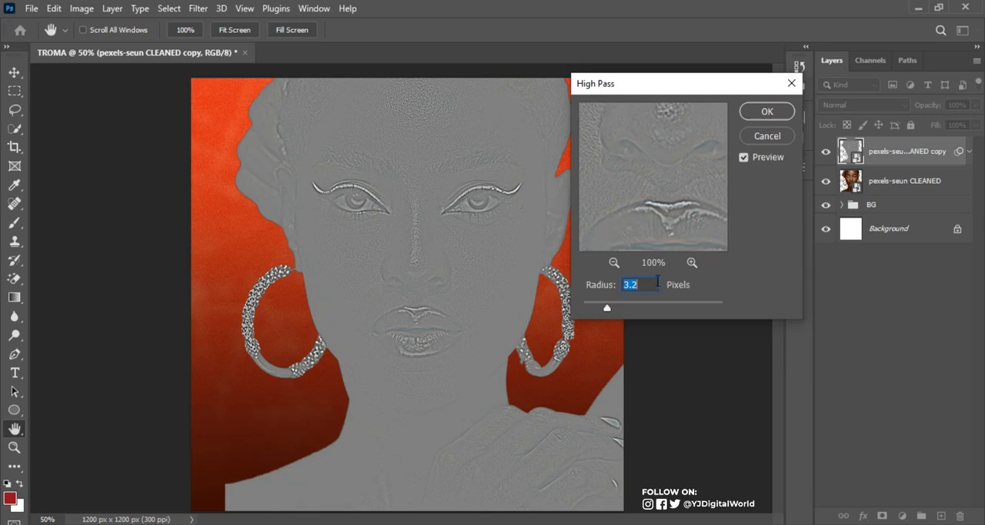
mouse_move(610, 313)
left_mouse_down()
mouse_move(590, 309)
mouse_move(636, 310)
mouse_move(607, 309)
left_mouse_up()
left_click(745, 115)
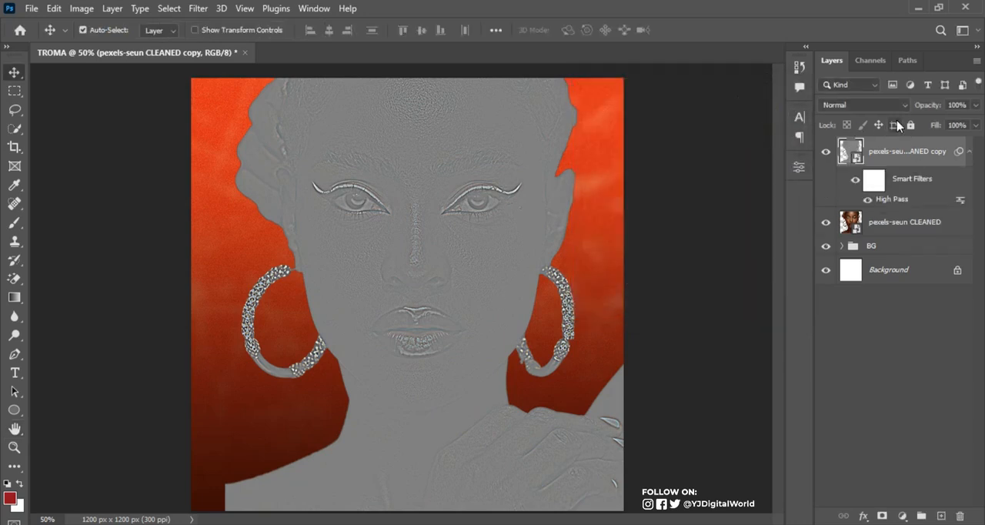
Set the High Pass copy's blend mode to Hard Light and compare the portrait with and without it
left_click(893, 104)
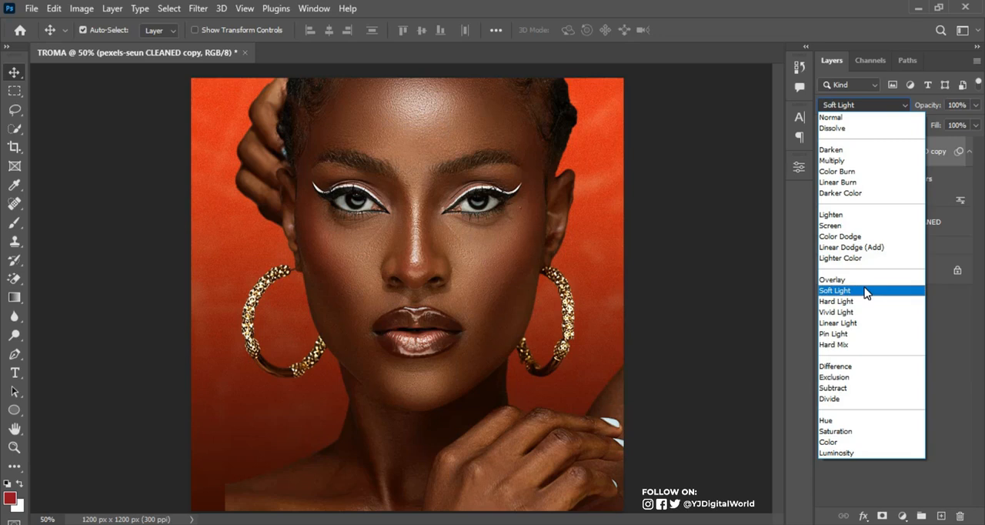
left_click(864, 302)
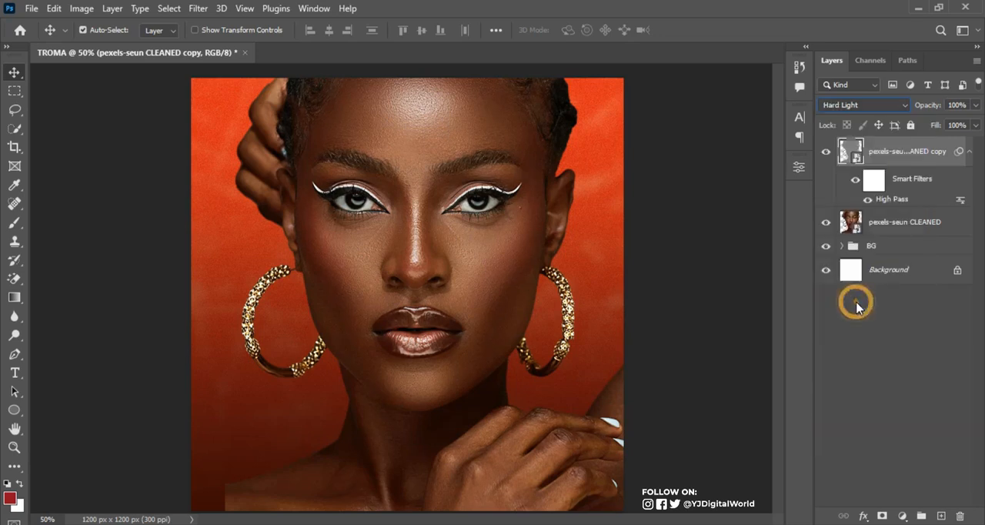
left_click(970, 151)
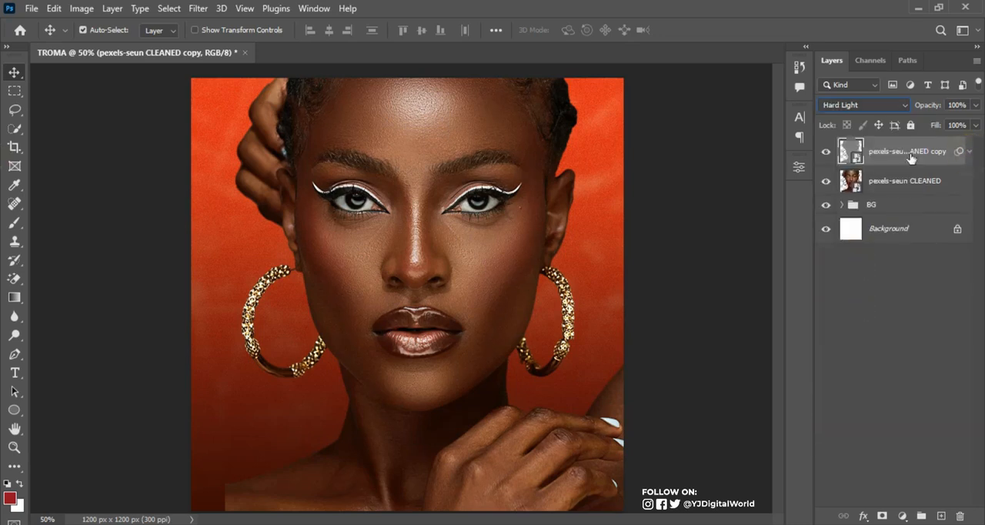
left_click(825, 153)
left_click(825, 154)
left_click(825, 155)
left_click(825, 155)
left_click(825, 155)
left_click(824, 155)
Add a Curves adjustment above the High Pass copy and clip both the adjustment and the copy to the portrait layer
left_click(903, 517)
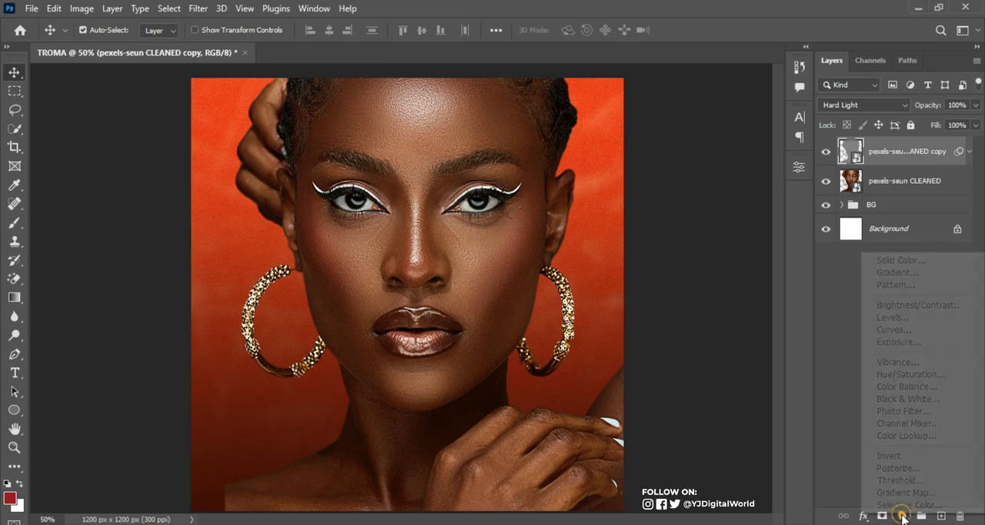
left_click(896, 332)
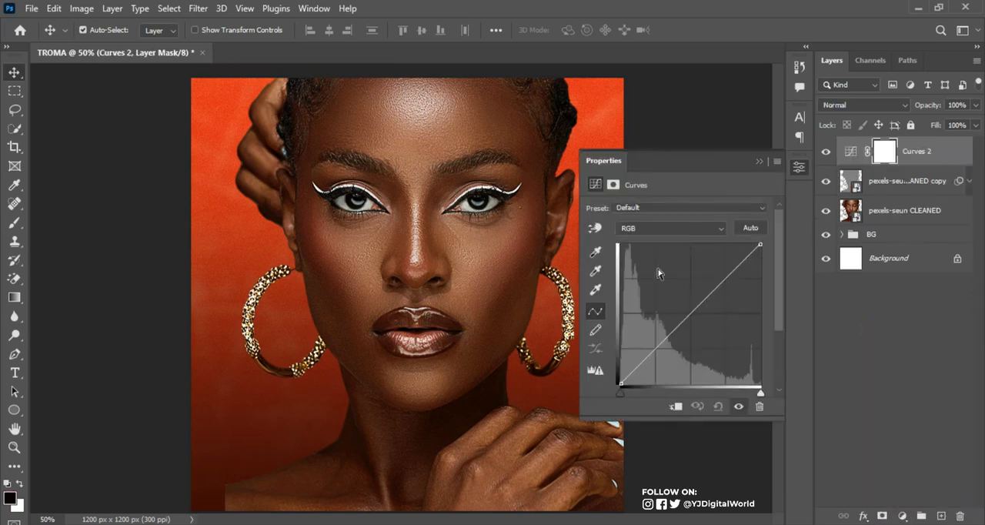
left_click(675, 407)
left_click(909, 181)
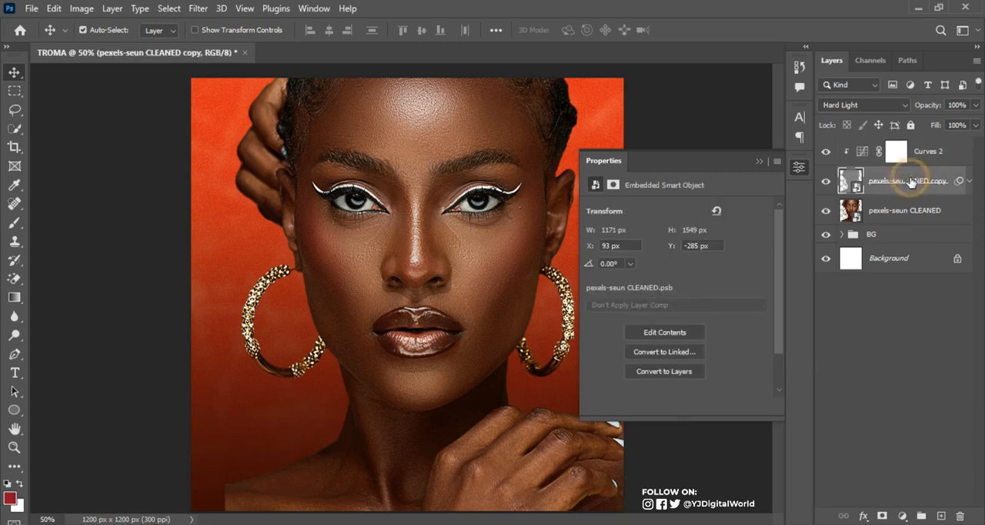
right_click(909, 181)
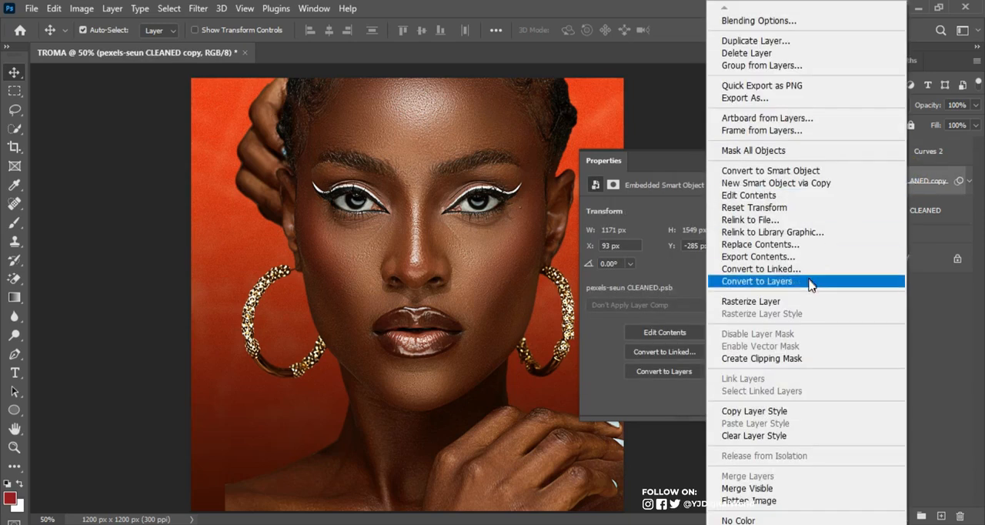
left_click(798, 360)
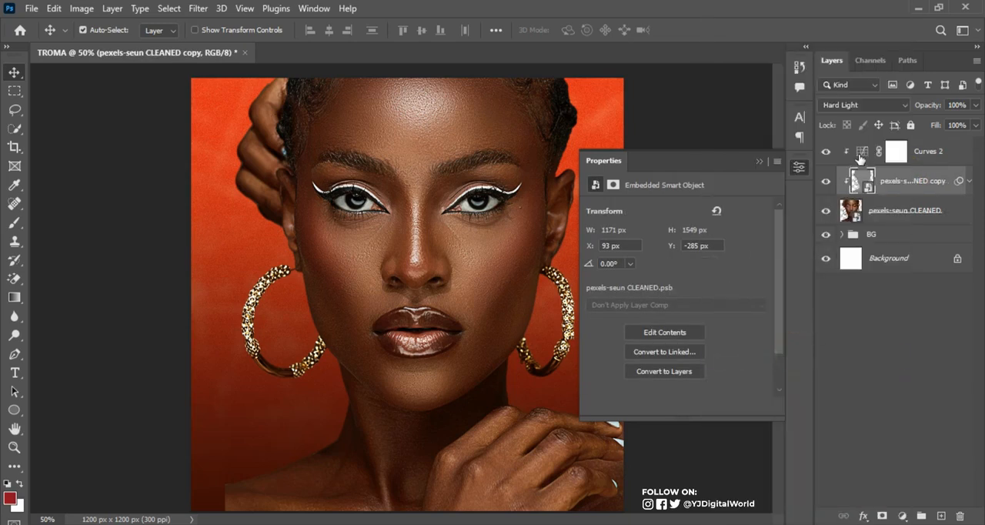
Shape the clipped Curves adjustment into an S-curve, lowering the shadows and raising the highlights for stronger portrait contrast
left_click(863, 156)
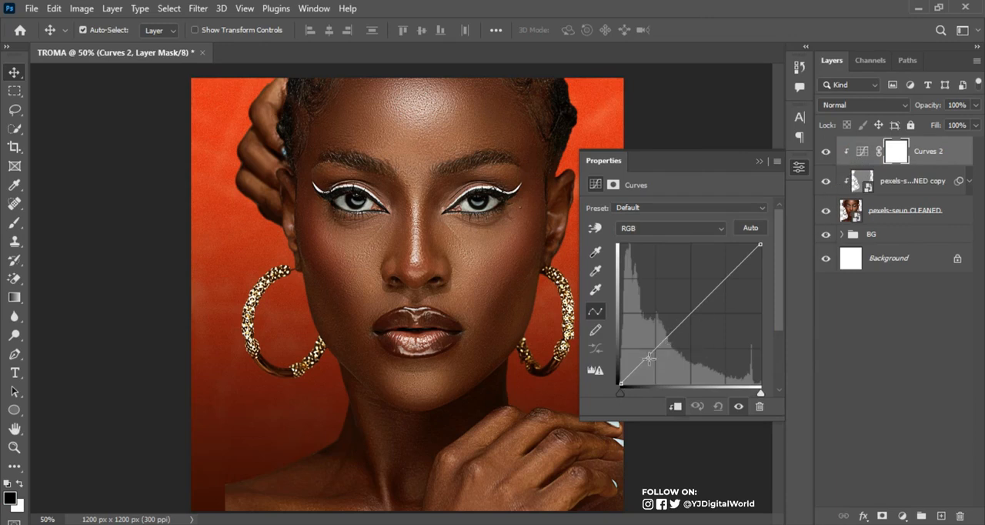
left_click_drag(648, 357, 655, 359)
left_click_drag(736, 271, 723, 268)
left_click_drag(659, 360, 658, 361)
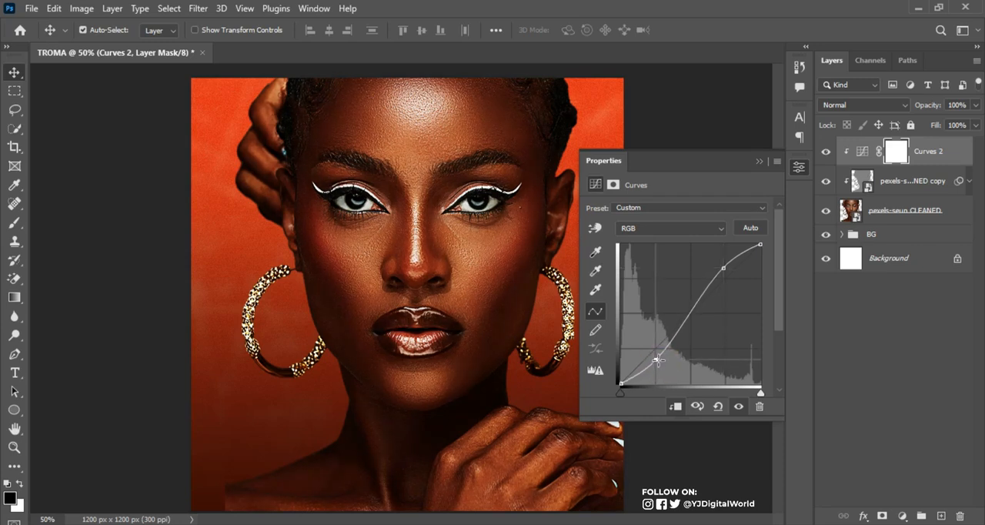
left_click(724, 267)
left_click_drag(723, 265, 722, 267)
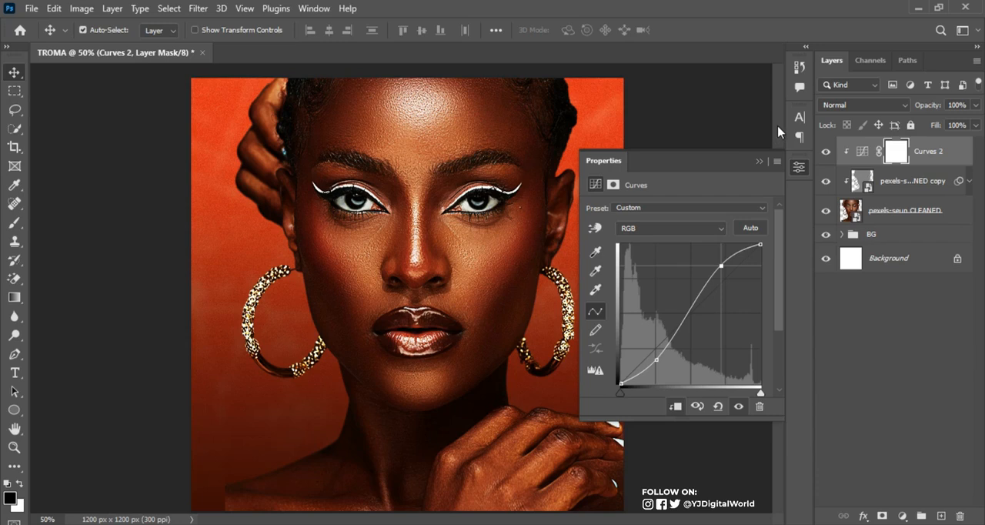
left_click(758, 161)
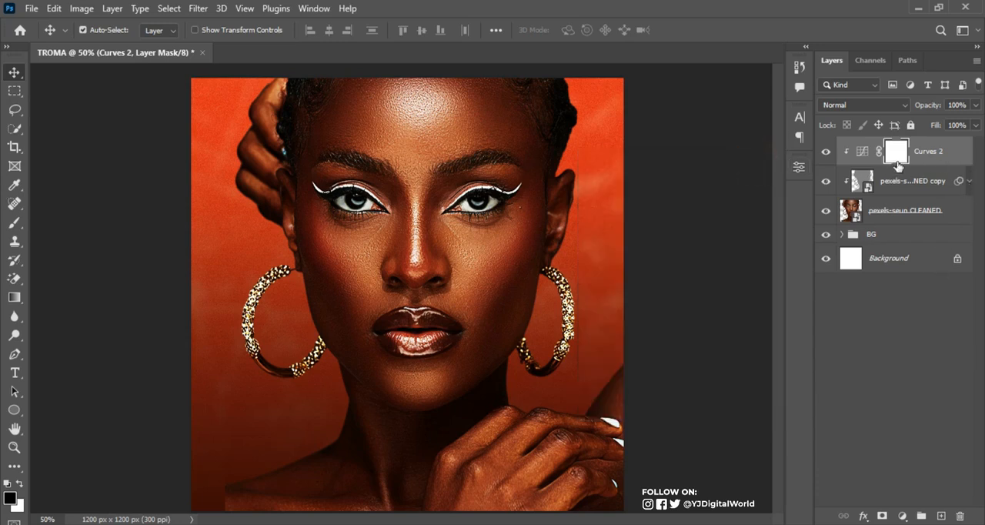
Group the portrait, its High Pass copy and the clipped Curves layer, and name the group MODEL
left_click(926, 214, "shift")
key("ctrl+g")
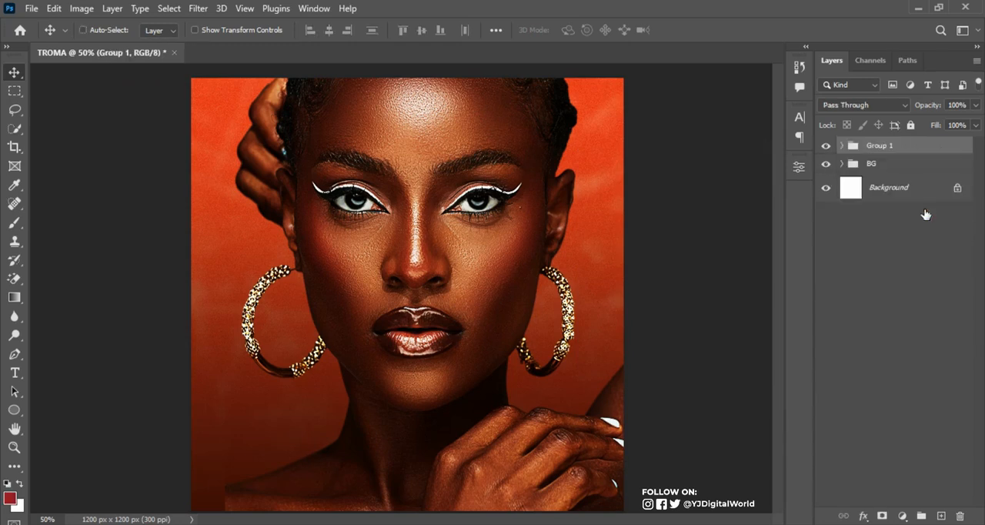
left_click(826, 146)
left_click(826, 145)
double_click(883, 144)
type("MODEL")
key("Return")
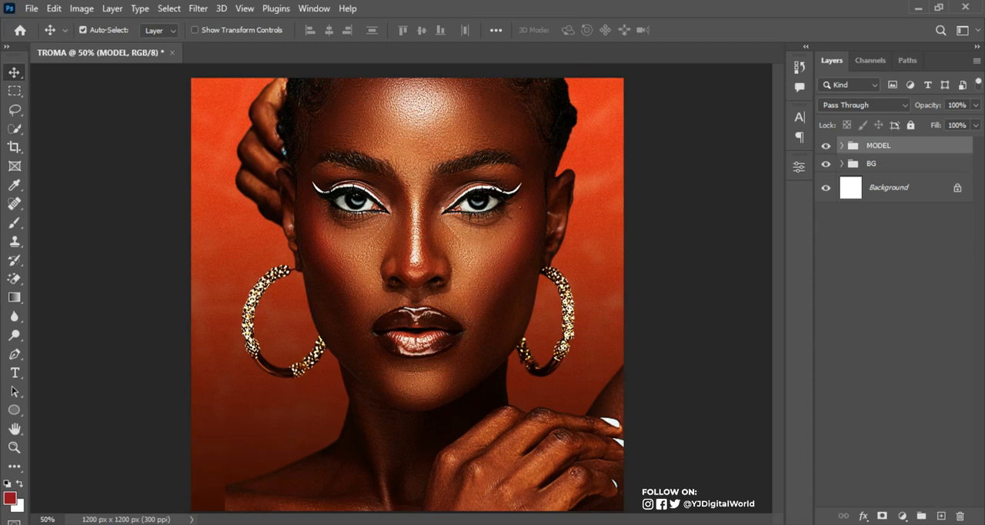
Add a layer mask to the MODEL group and set the Gradient tool to the black-to-white Basics preset with Reverse off
left_click(883, 516)
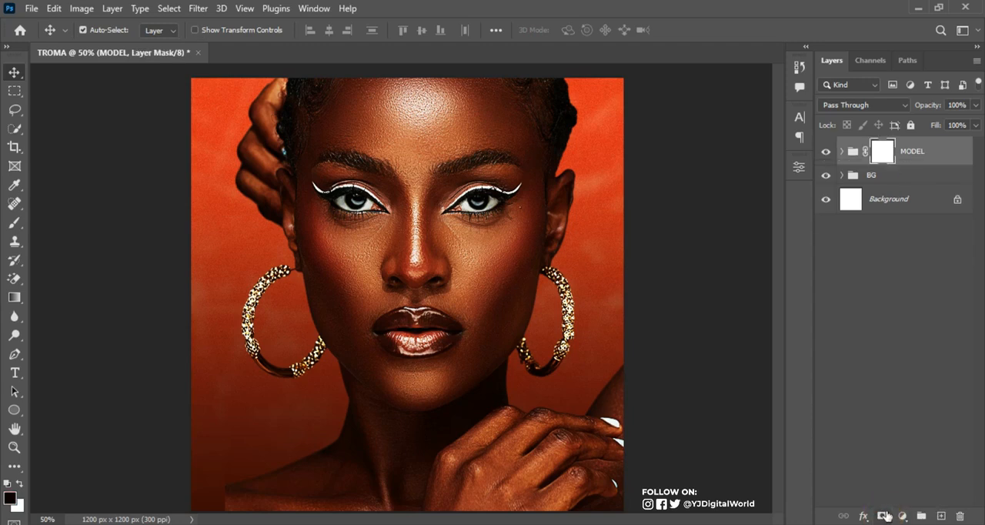
left_click(14, 299)
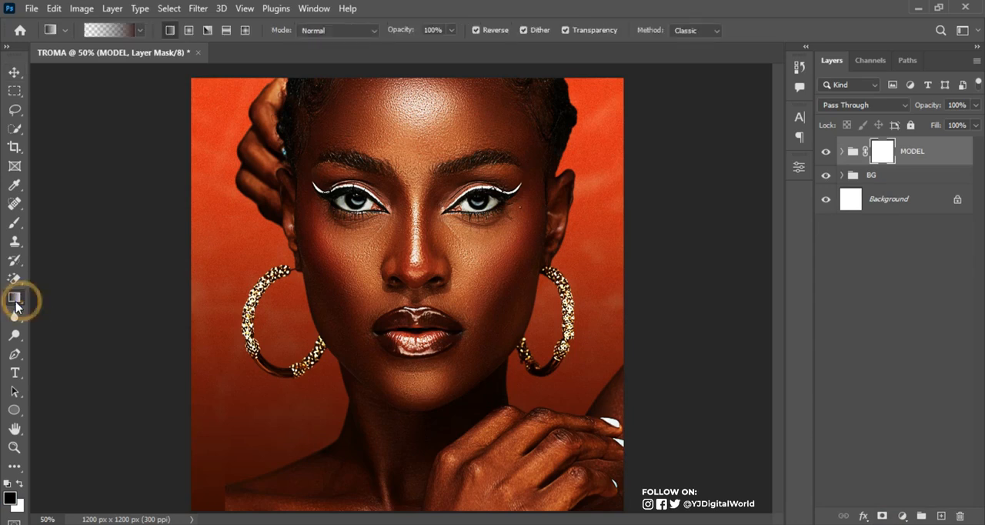
right_click(15, 306)
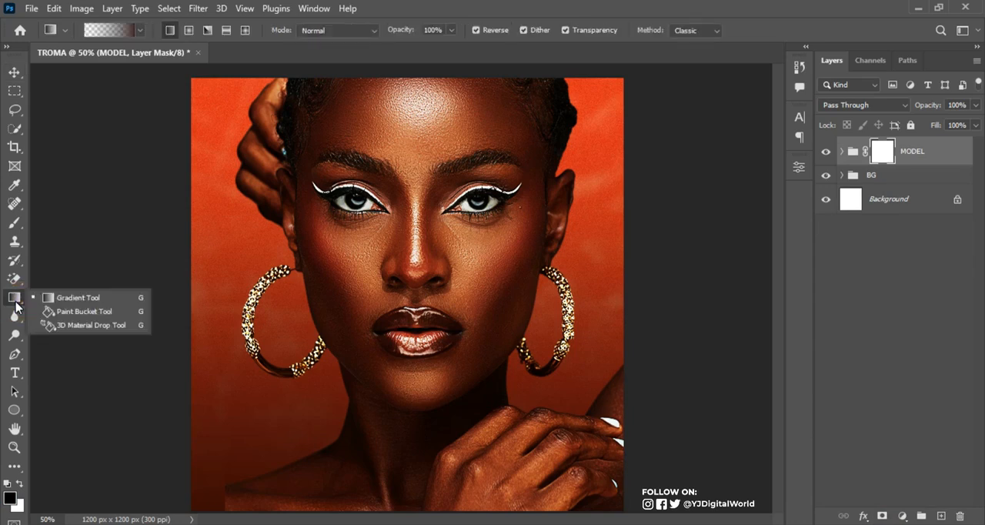
left_click(71, 291)
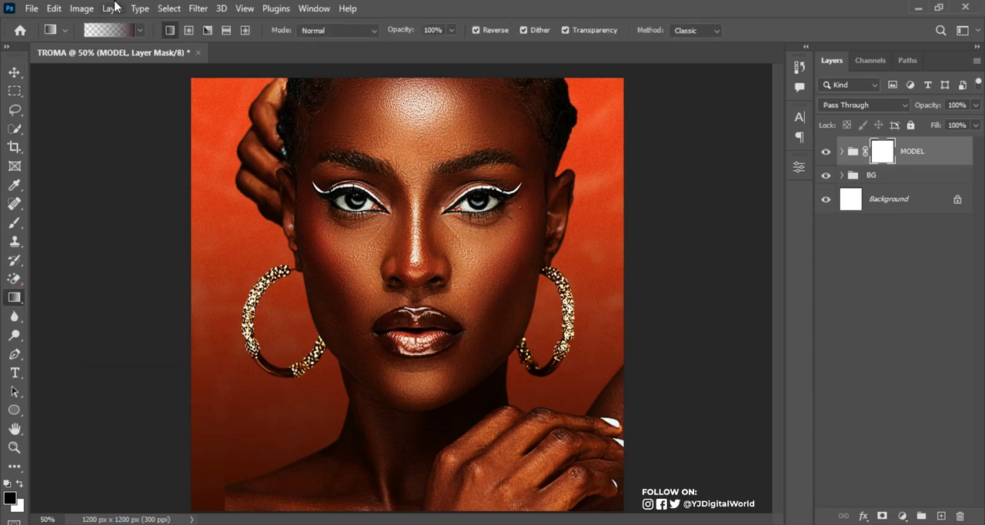
left_click(140, 30)
left_click(34, 64)
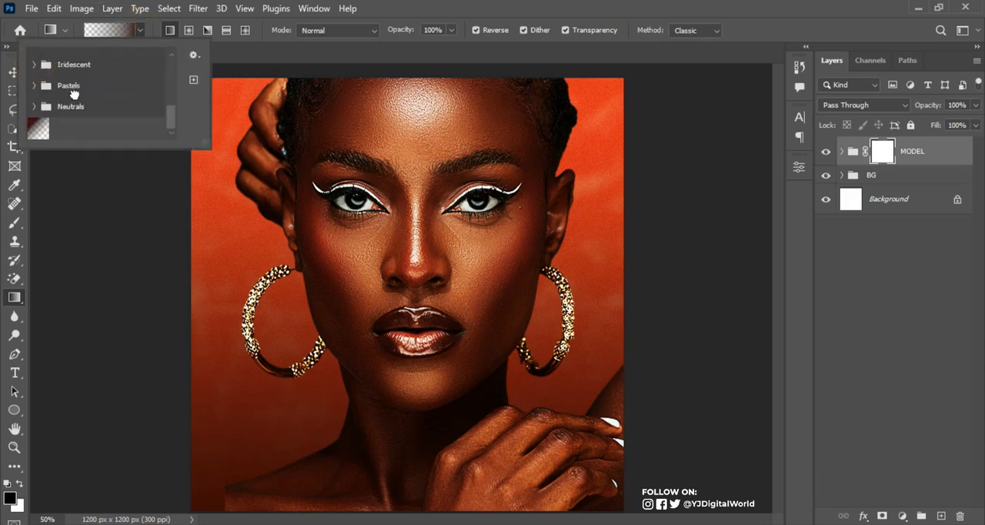
left_click(38, 66)
left_click_drag(171, 99, 171, 64)
left_click(34, 58)
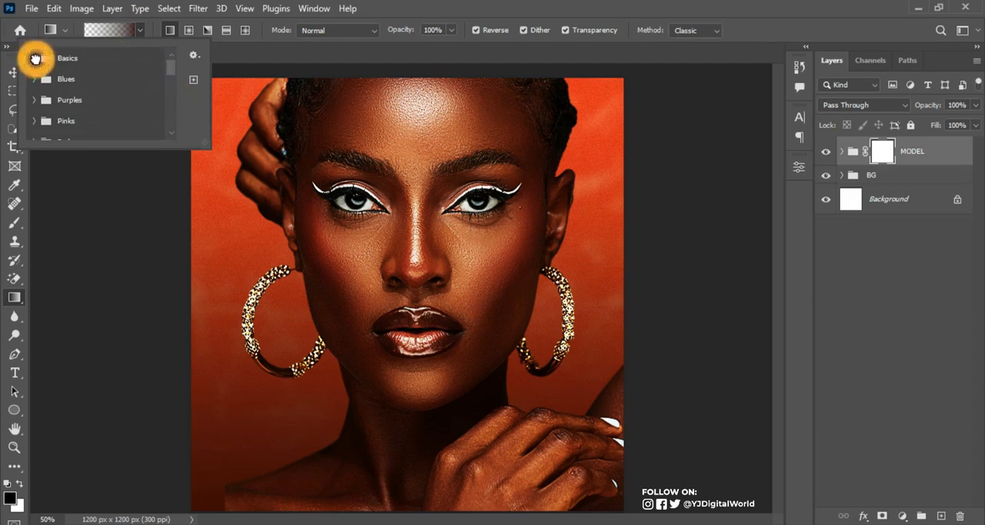
left_click(50, 82)
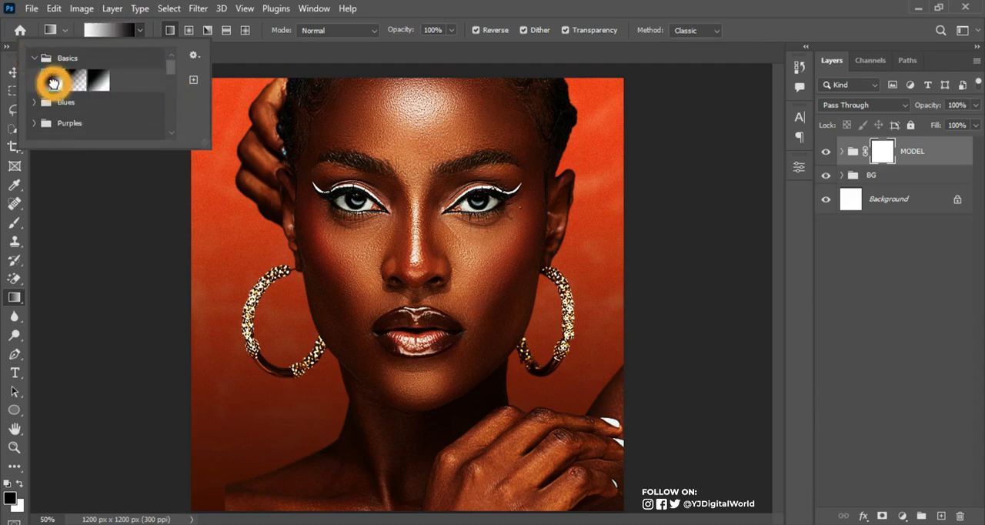
left_click(561, 6)
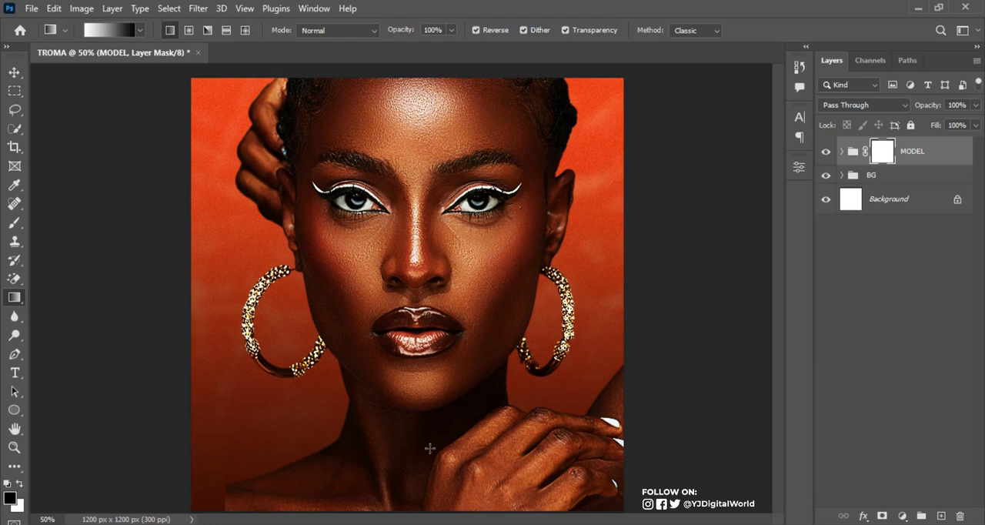
left_click(477, 30)
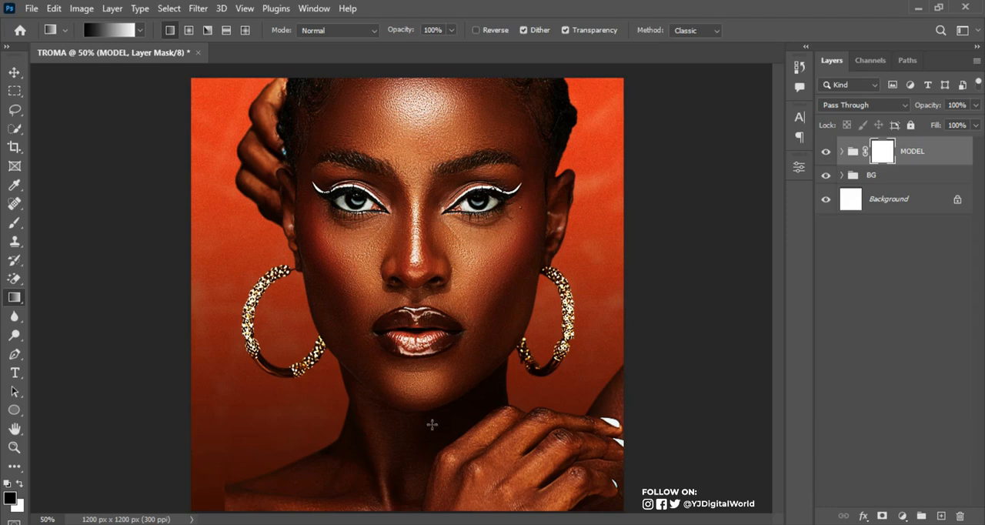
Try fading out the lower part of the MODEL group with a vertical mask gradient from near the canvas bottom up to the eyebrows
left_click_drag(408, 460, 416, 171)
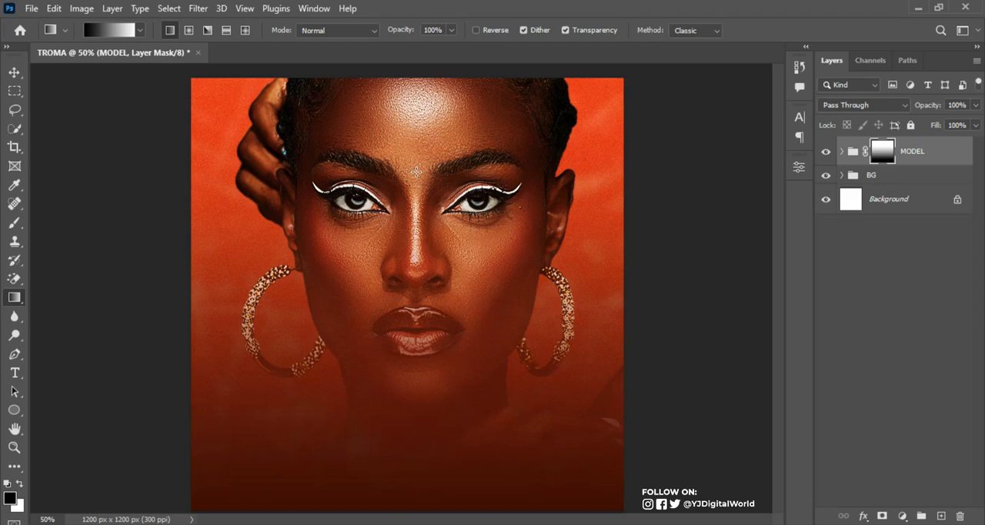
key("ctrl+z")
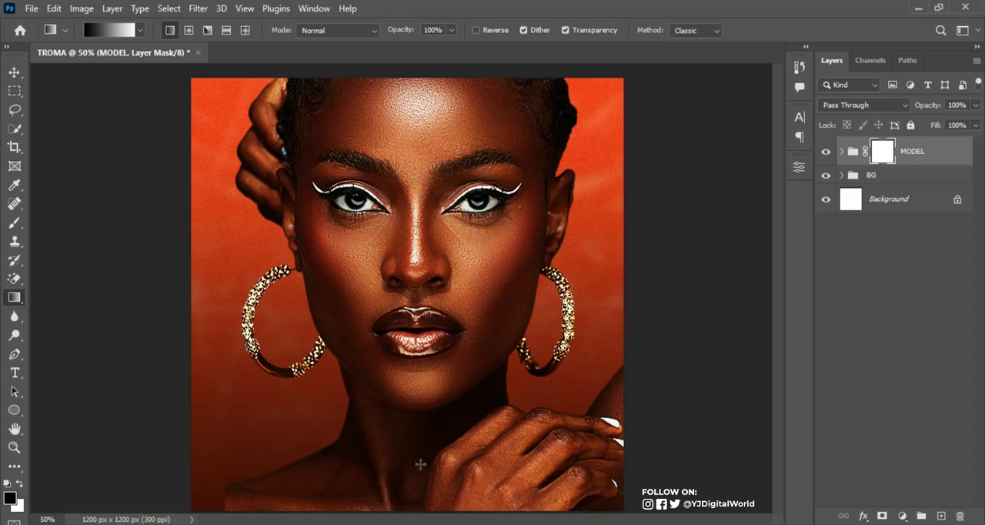
Fade out the lower part of the MODEL group with a vertical mask gradient from the neck up to the eyebrows
left_click_drag(423, 457, 450, 168)
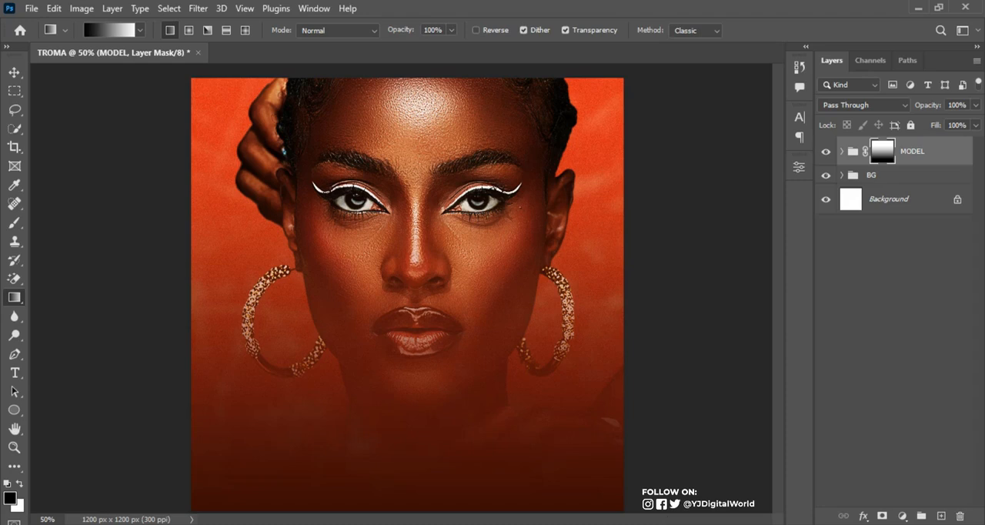
mouse_move(609, 524)
Create a guide layout with 75 px margins on all four sides of the canvas
left_click(245, 8)
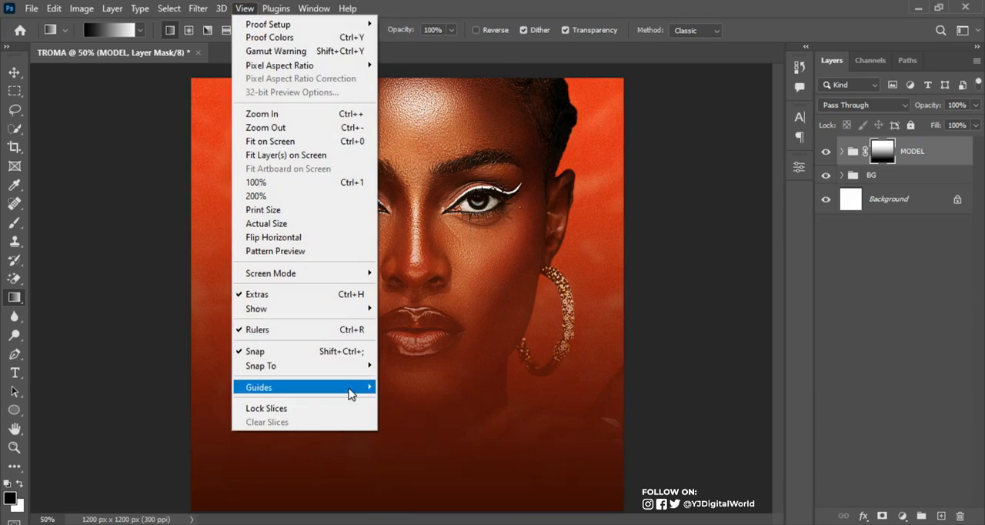
mouse_move(350, 390)
left_click(435, 481)
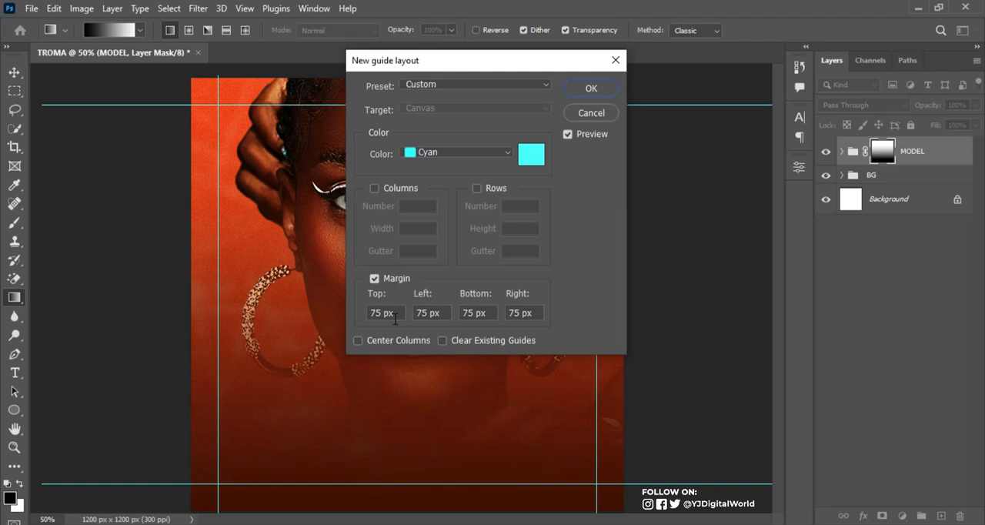
left_click(375, 278)
left_click(375, 278)
left_click(591, 88)
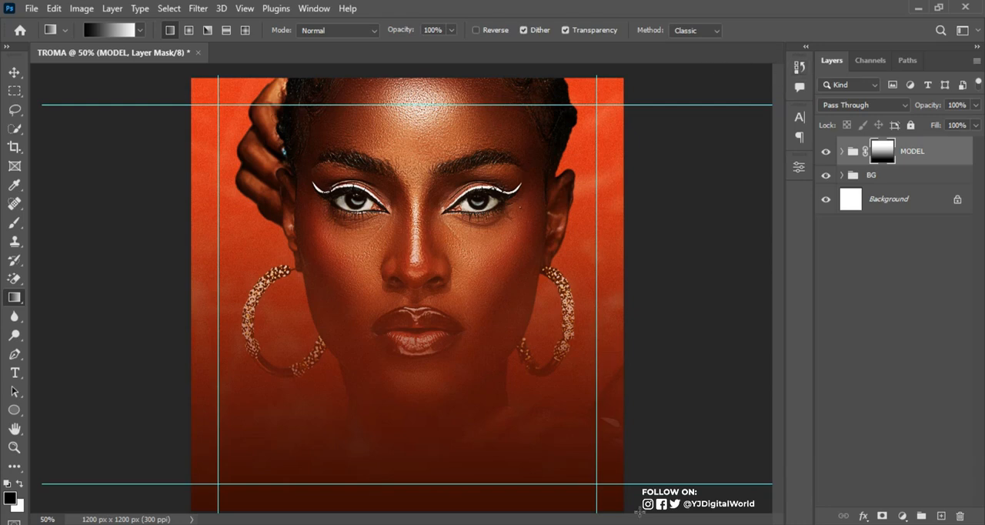
Switch to Notepad, go through the flyer copy, and copy the title word TROMA
left_click(611, 505)
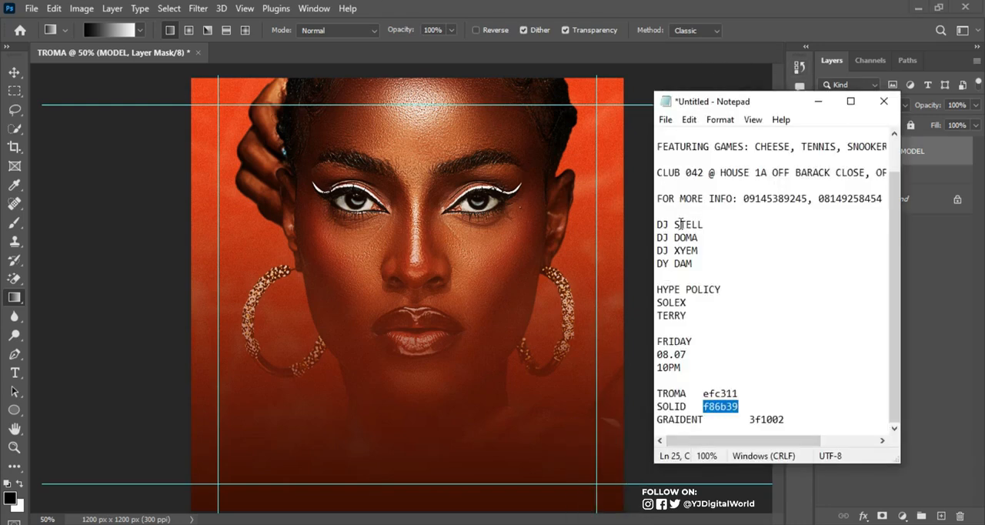
left_click(714, 166)
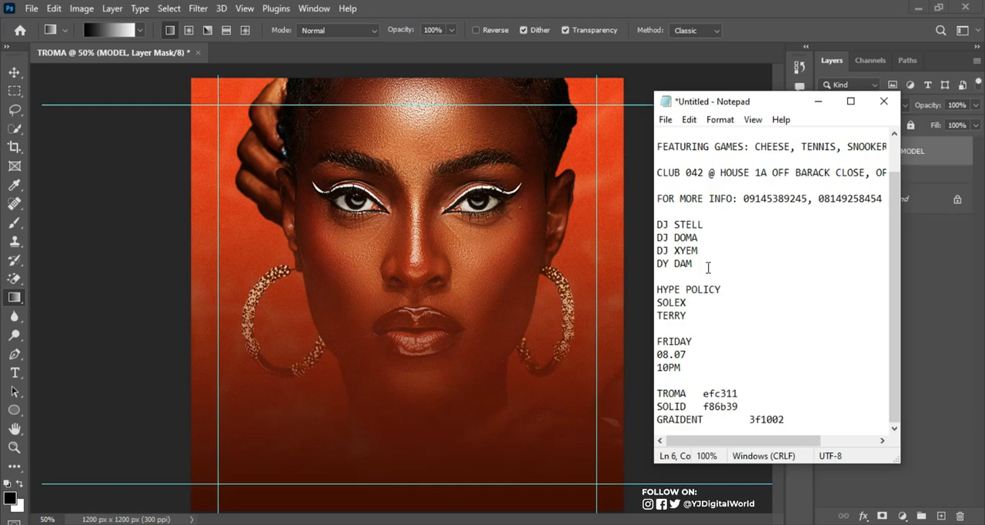
left_click_drag(656, 340, 689, 370)
left_click_drag(669, 112, 646, 131)
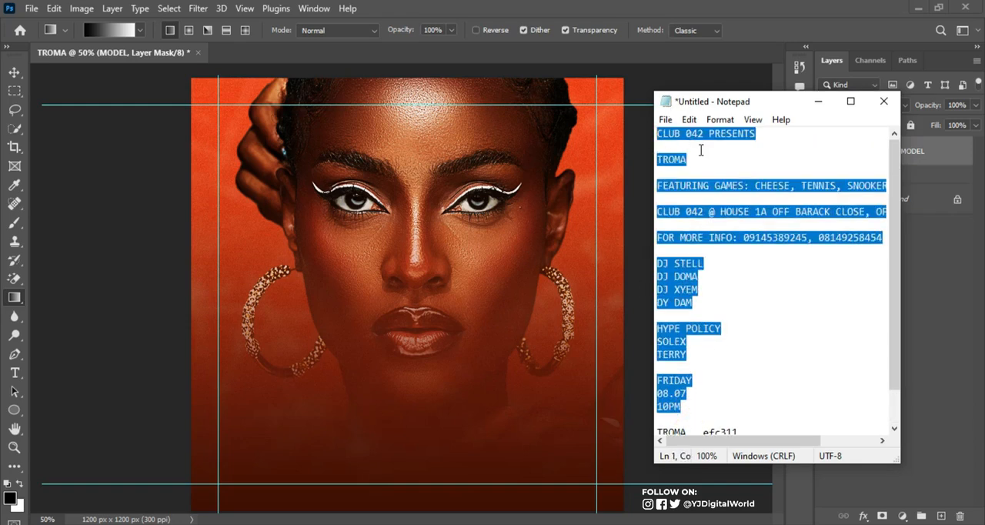
left_click(660, 134)
left_click_drag(657, 134, 770, 133)
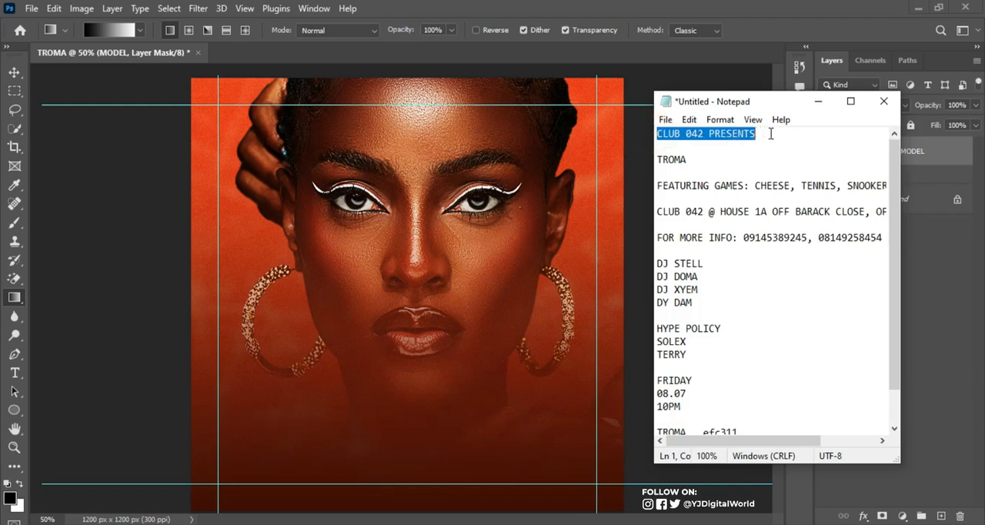
left_click_drag(656, 160, 701, 164)
key("ctrl+c")
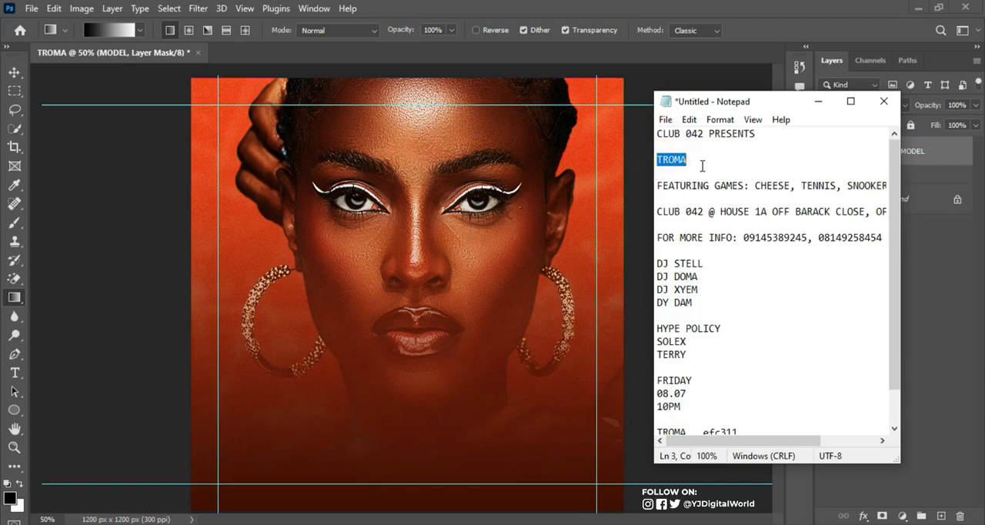
left_click(819, 101)
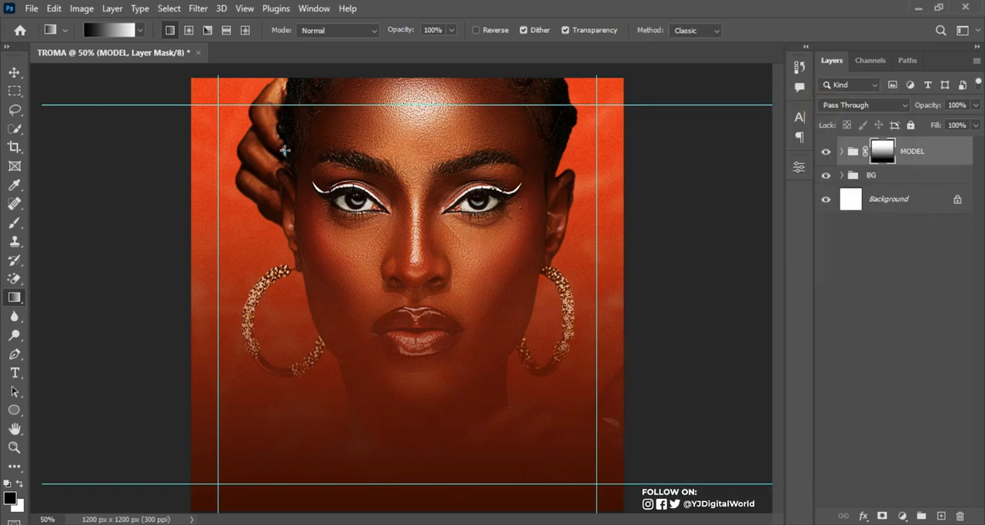
Add a Heathergreen Regular 12 pt text layer below the lips containing the copied word TROMA
left_click(16, 374)
left_click(384, 357)
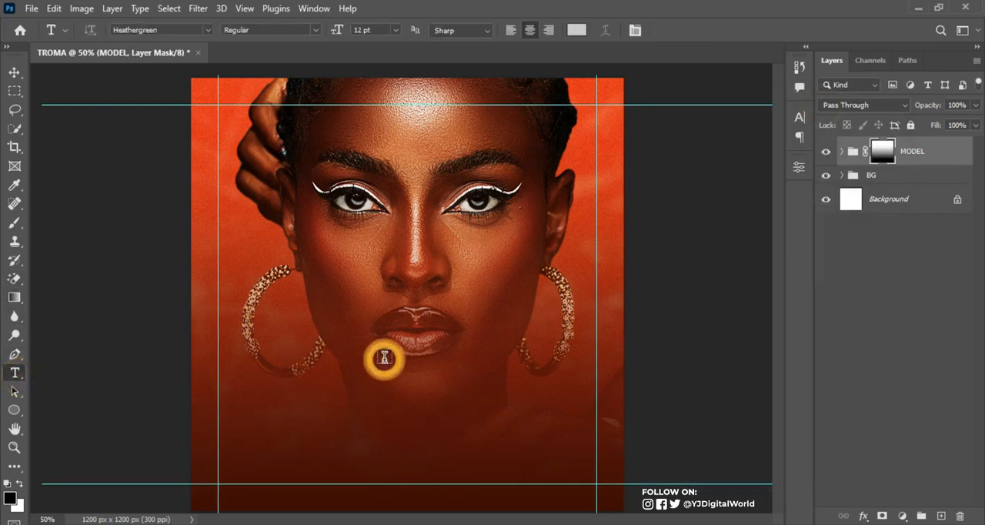
key("ctrl+v")
left_click(682, 174)
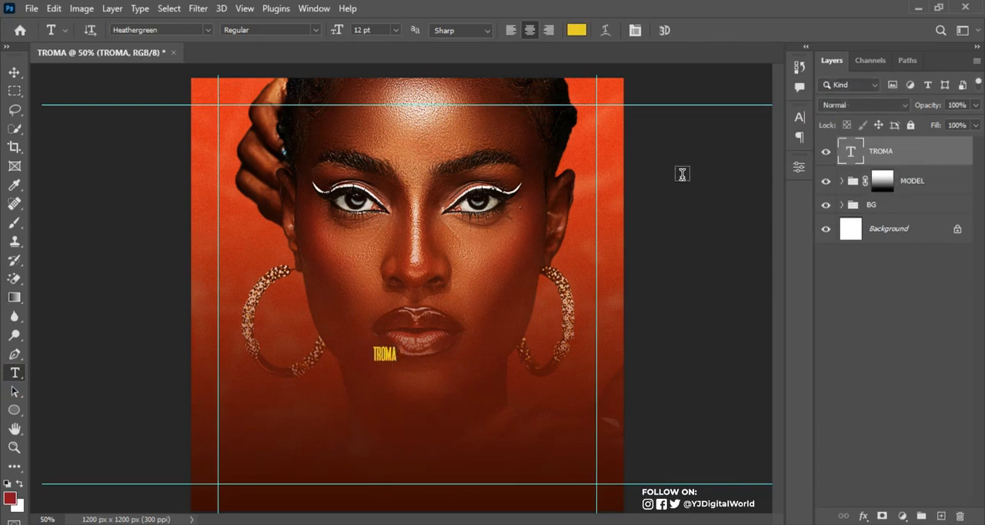
Set the TROMA text colour to the yellow efc311
left_click(800, 117)
left_click(770, 201)
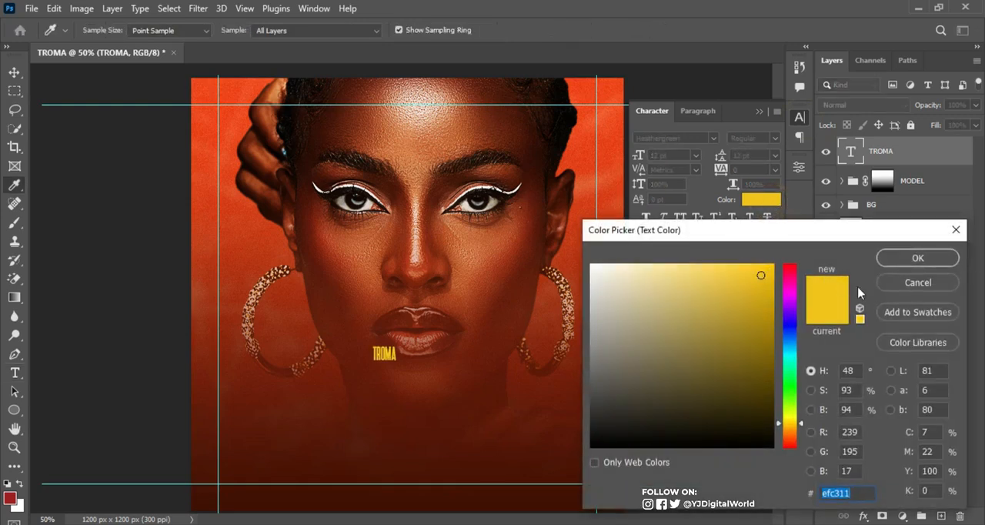
left_click(857, 493)
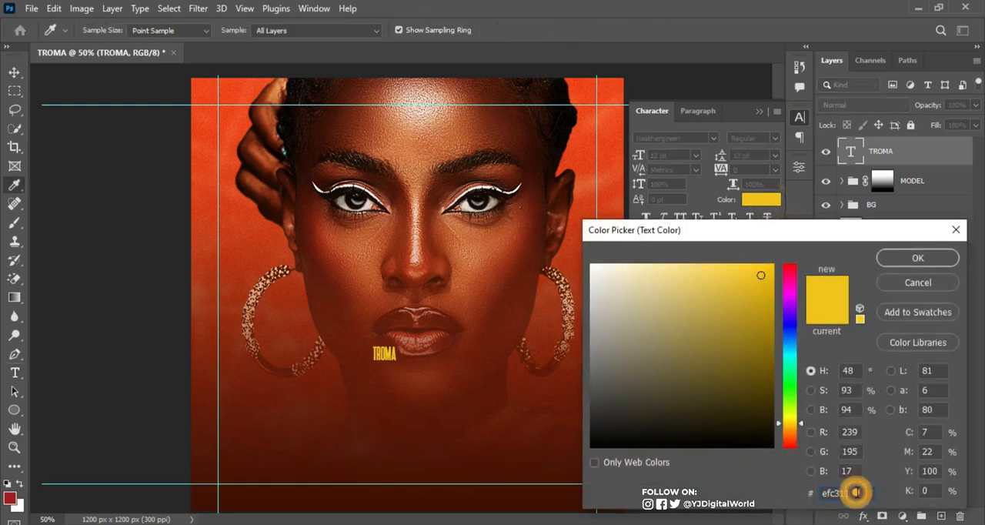
left_click_drag(849, 492, 807, 496)
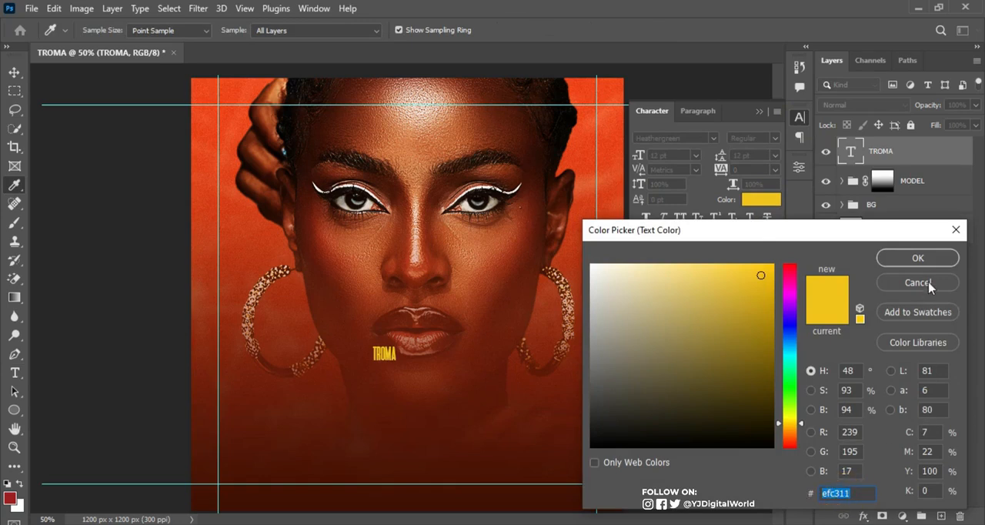
left_click(919, 258)
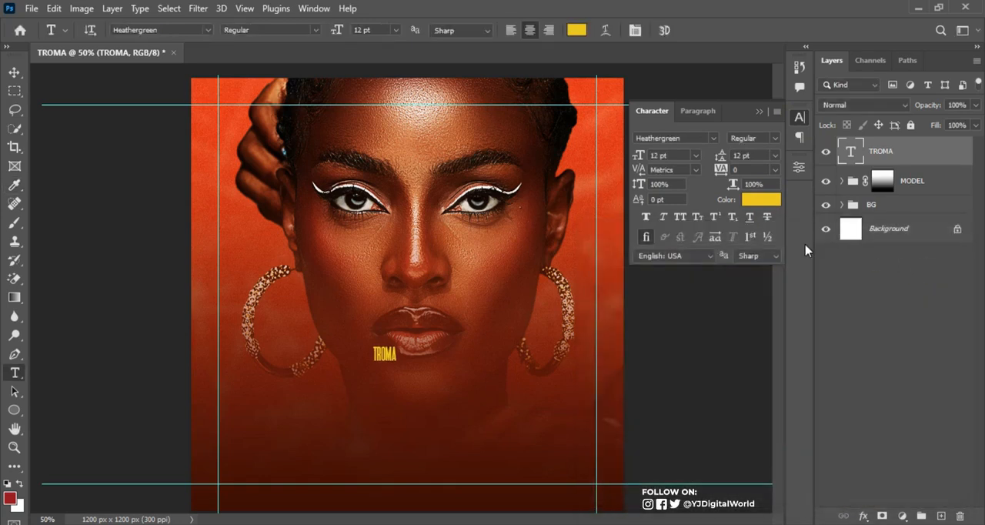
Examine the TROMA text's character settings and check its layer by toggling its visibility
left_click(800, 119)
left_click(801, 120)
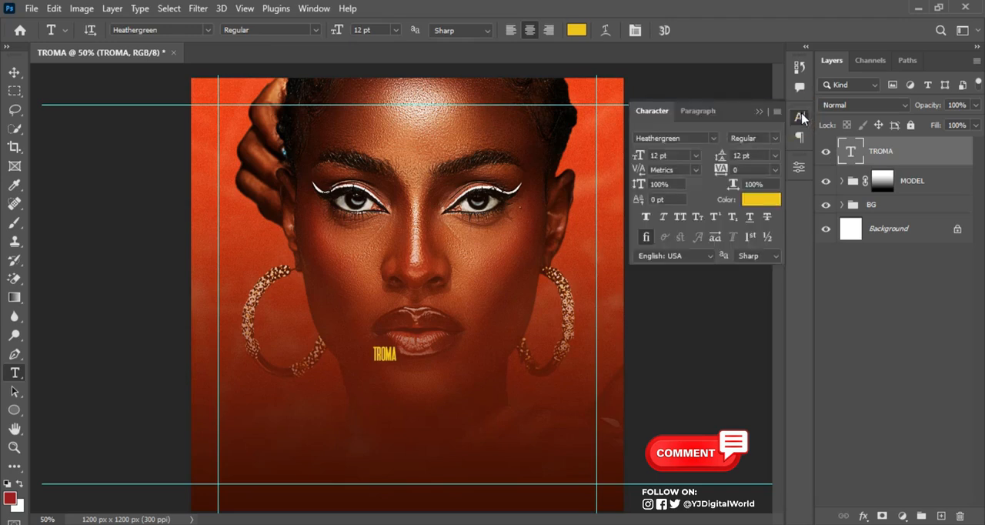
left_click(801, 117)
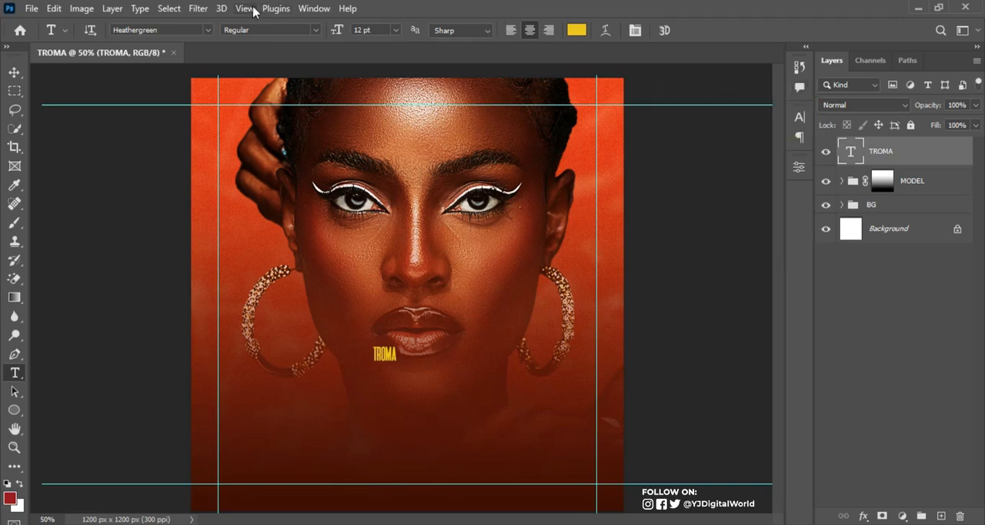
left_click(315, 8)
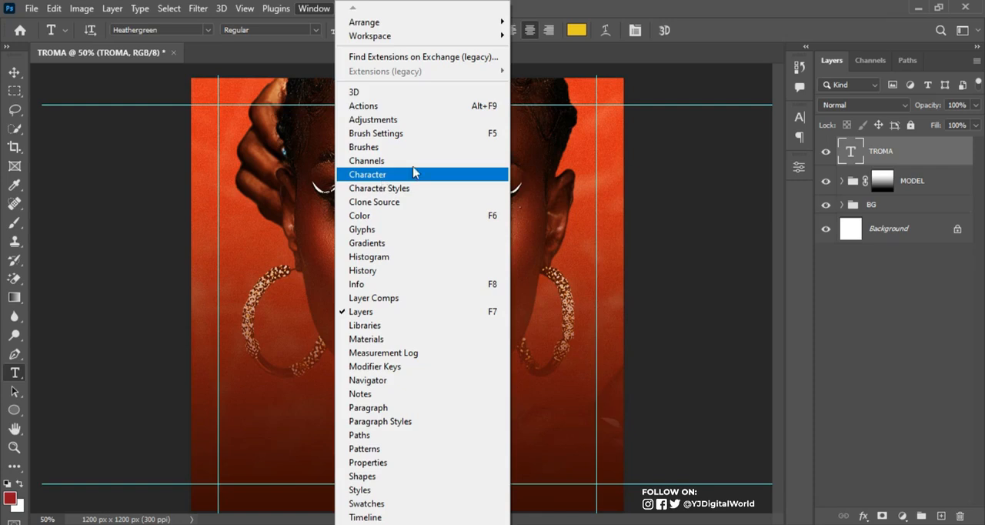
left_click(683, 6)
left_click(827, 152)
left_click(827, 151)
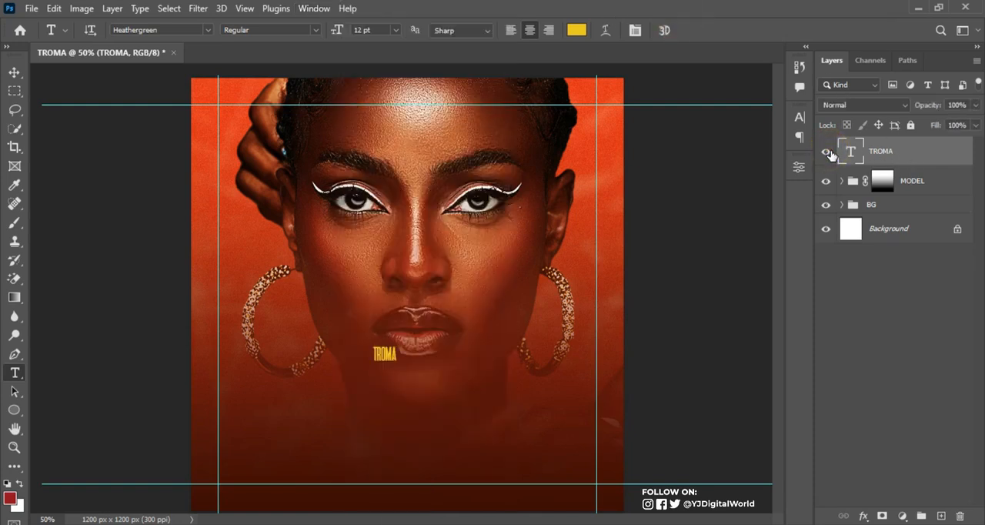
left_click(827, 152)
left_click(827, 152)
left_click(800, 117)
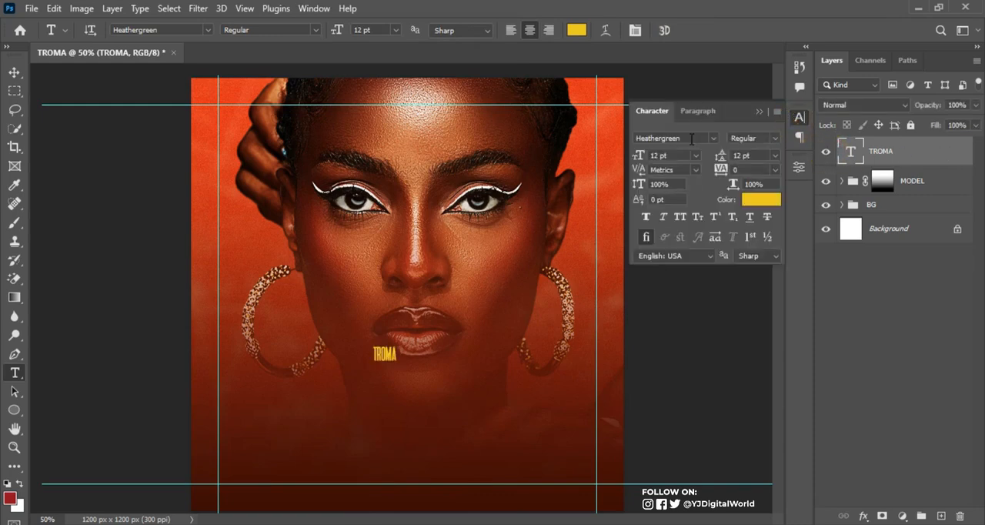
left_click(697, 139)
left_click(758, 111)
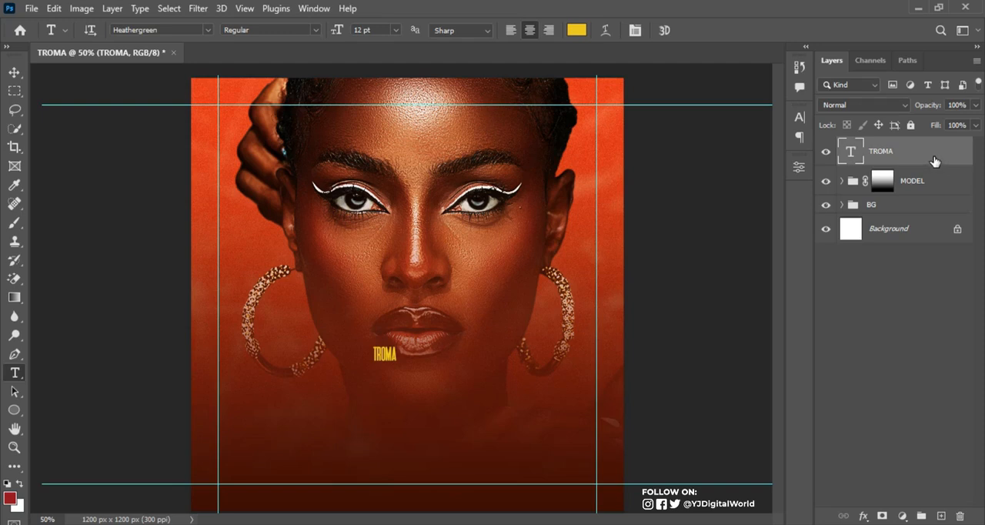
Enlarge the TROMA text to about 106.57 pt and position it over the chin and neck area
key("ctrl+t")
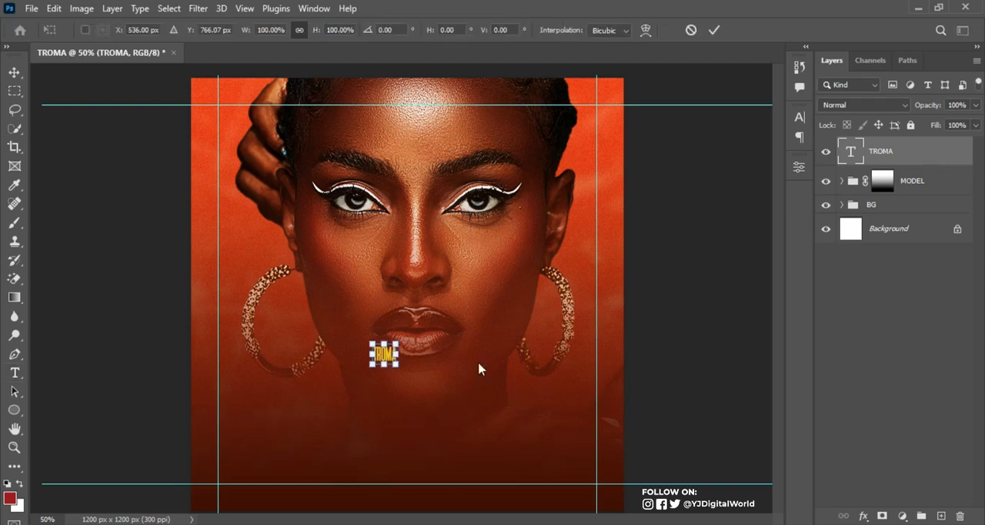
left_click_drag(398, 366, 550, 471)
left_click_drag(479, 439, 448, 421)
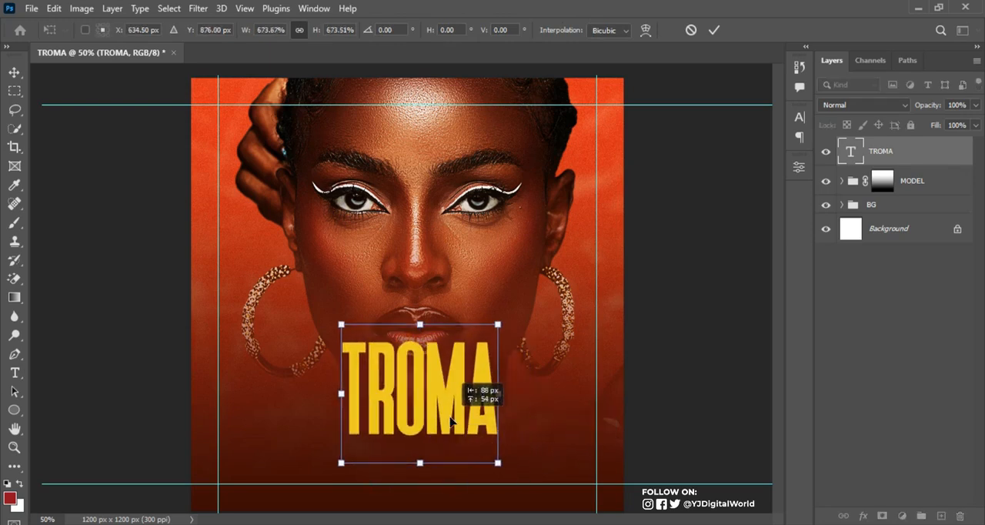
left_click_drag(501, 467, 524, 480)
left_click_drag(482, 432, 471, 425)
left_click_drag(511, 316, 537, 293)
mouse_move(477, 368)
left_mouse_down()
mouse_move(437, 377)
mouse_move(478, 370)
left_mouse_up()
key("Return")
Centre the TROMA text horizontally on the whole canvas, then clear the selection
key("t")
key("ctrl+a")
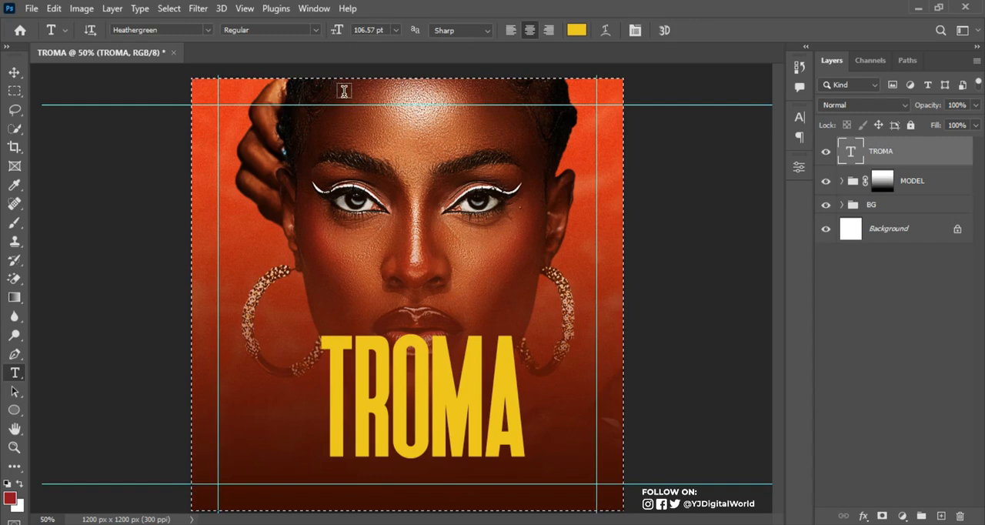
key("v")
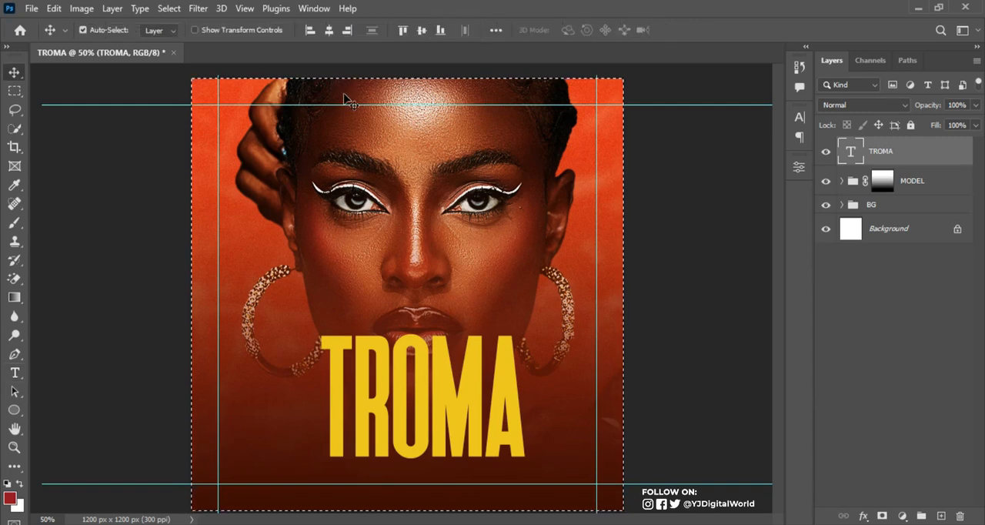
left_click(328, 30)
key("ctrl+d")
Scale the TROMA text down to about 94.43% and nudge it up to Y 891.50 px
key("ctrl+t")
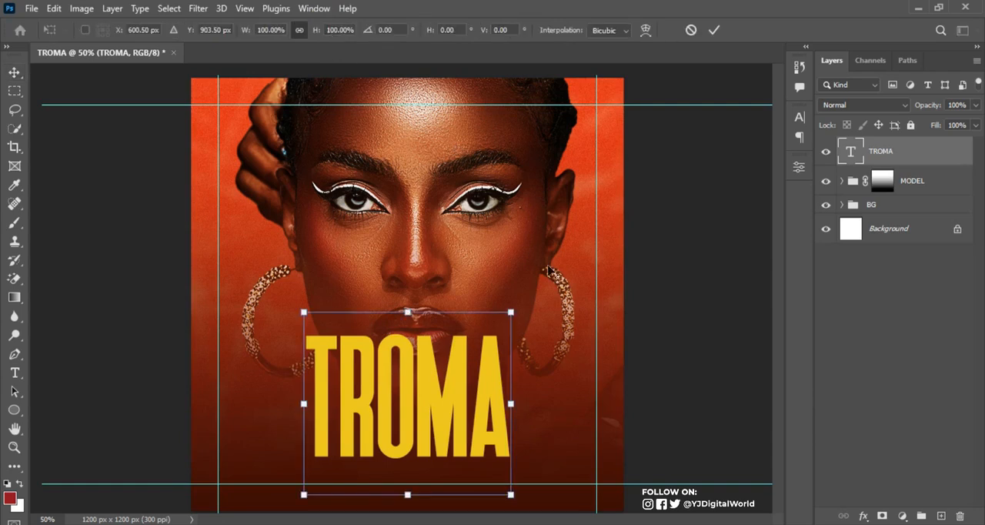
left_click_drag(512, 314, 505, 315)
key("Up")
key("Up")
key("Up")
key("Up")
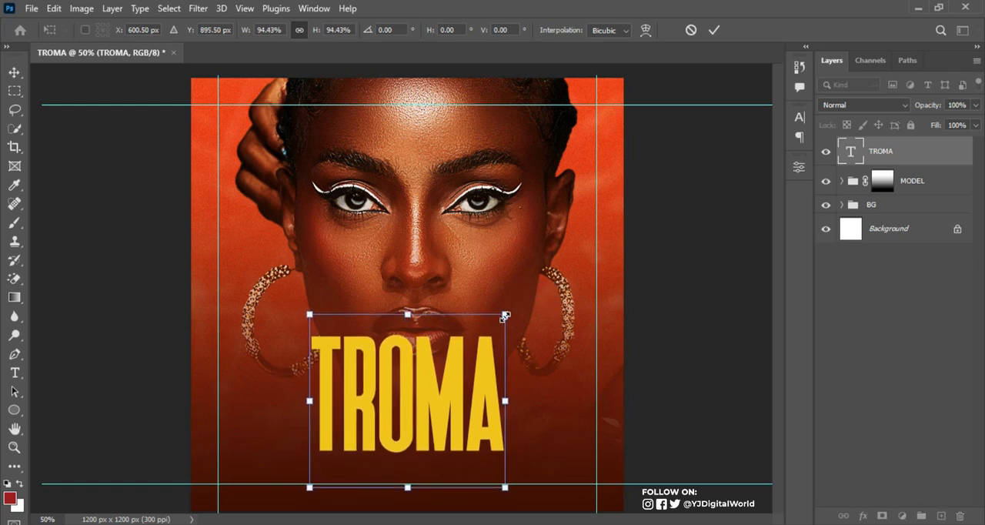
key("Up")
key("Up")
key("Up")
key("Up")
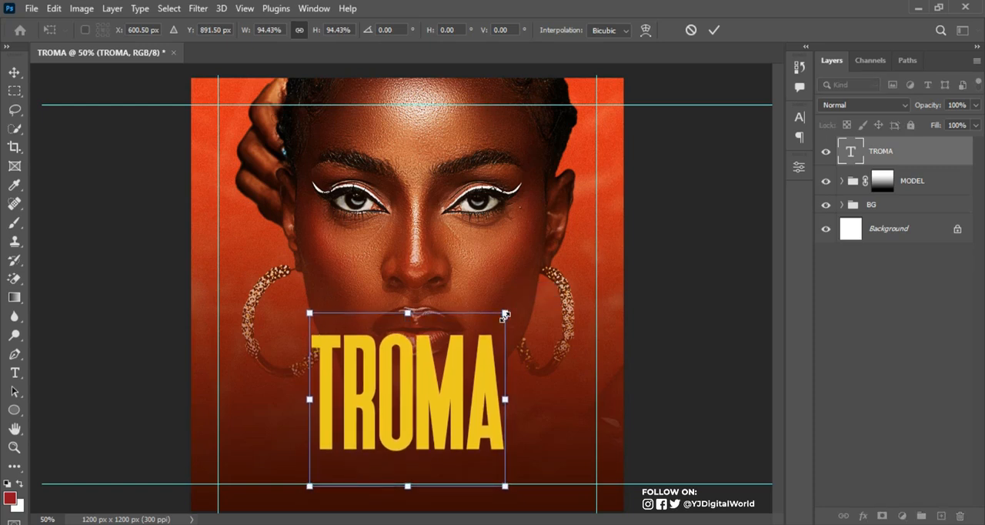
key("Return")
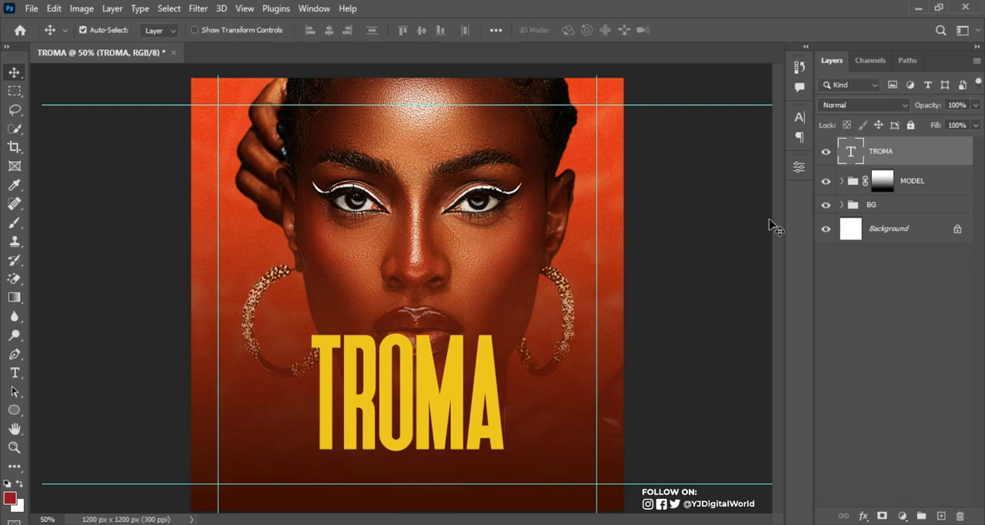
Set the TROMA text layer's blend mode to Color Dodge
left_click(896, 105)
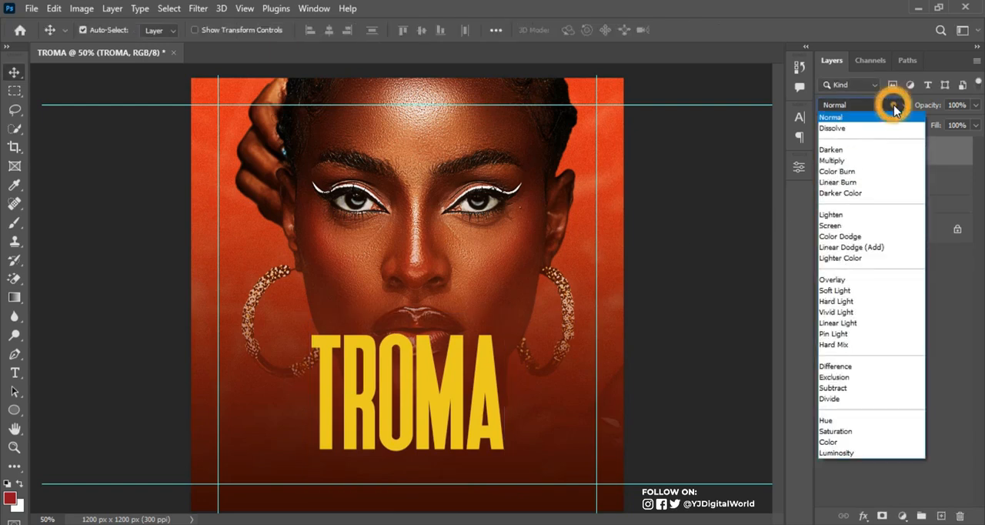
left_click(860, 236)
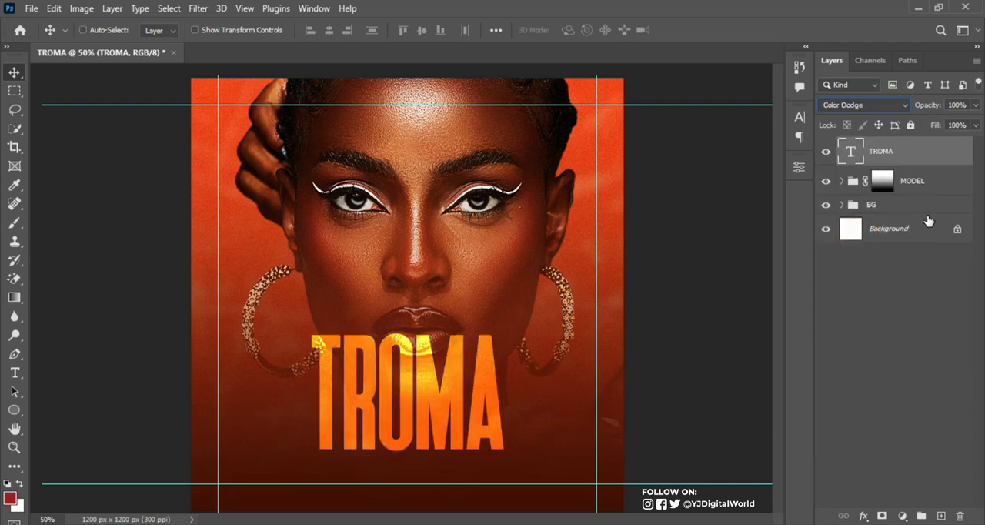
Duplicate the TROMA text layer, move the copy beneath the original, and set the copy's blend mode to Soft Light
key("ctrl+j")
left_click(922, 150)
left_click_drag(917, 168, 915, 192)
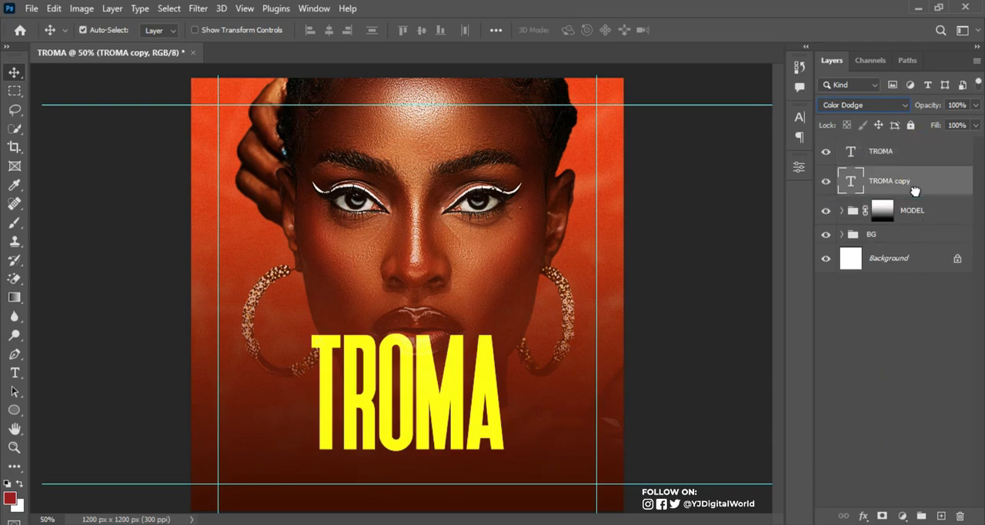
left_click(889, 107)
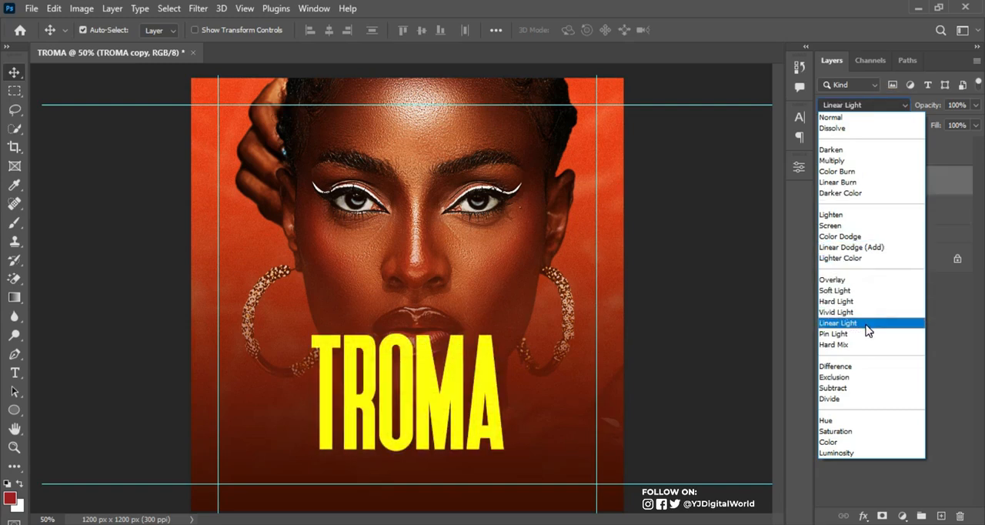
left_click(865, 291)
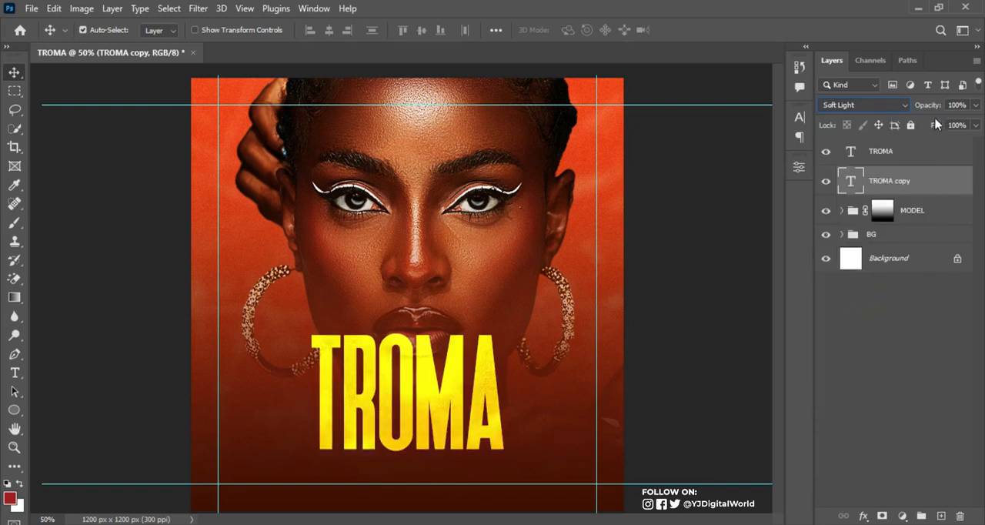
Keep the TROMA copy layer on Soft Light and set its opacity to 37%
left_click(902, 109)
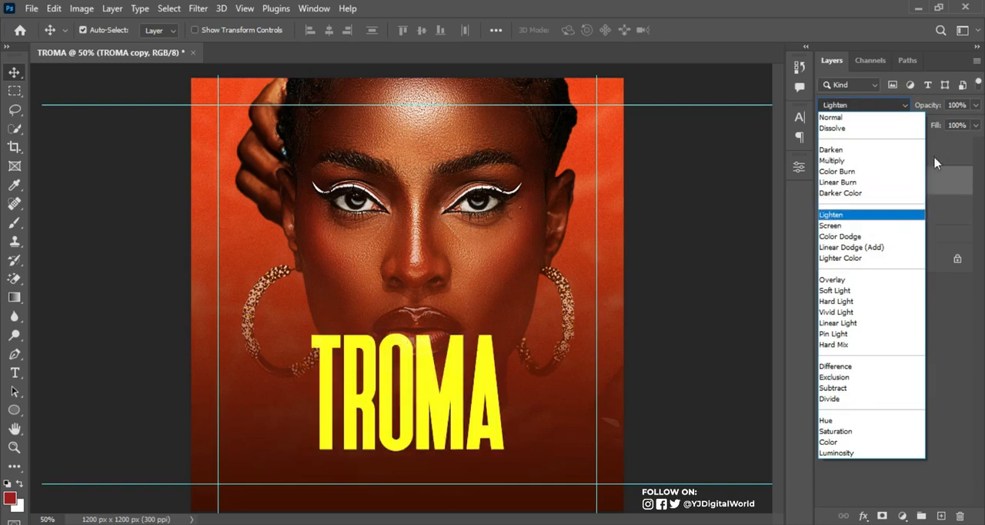
left_click(937, 188)
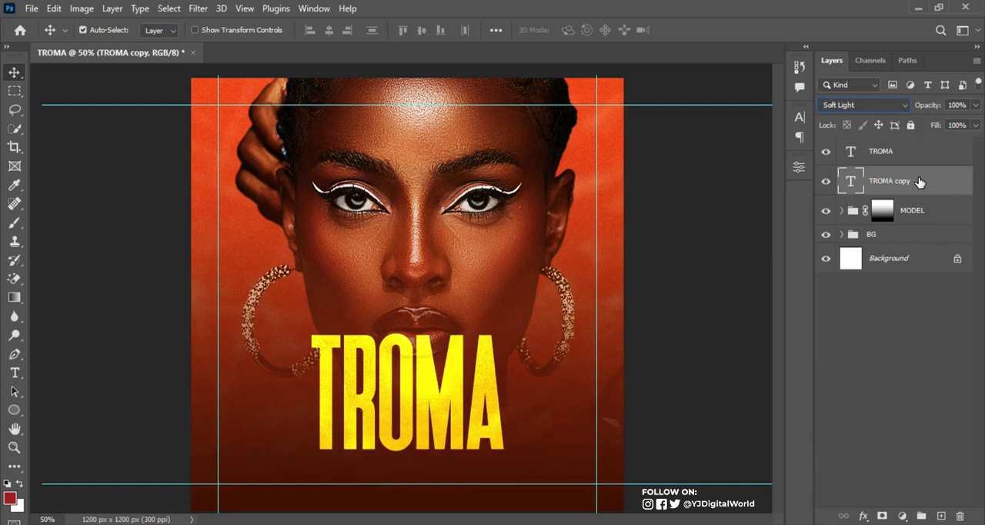
left_click_drag(933, 108, 911, 109)
left_click(963, 104)
type("37")
key("Return")
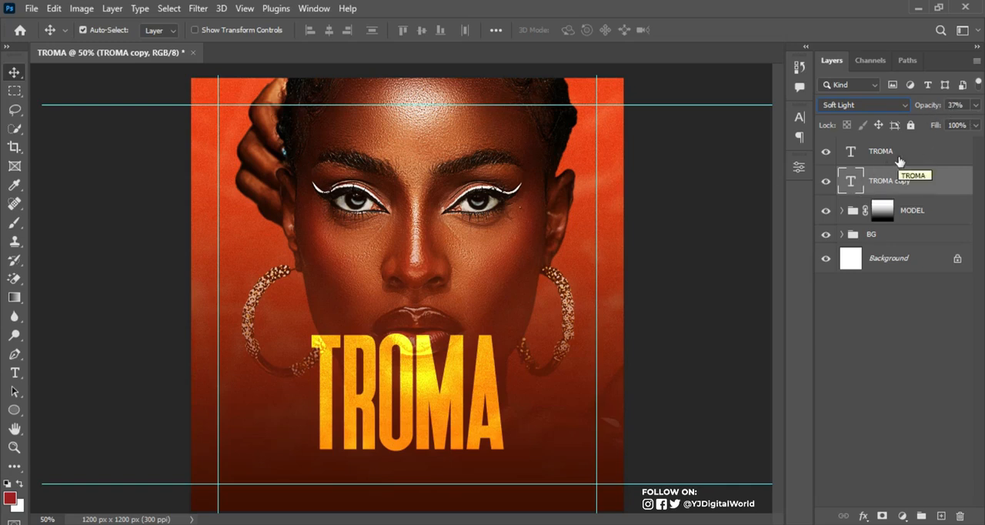
Nudge the TROMA copy layer right to X 604.50 px so it forms a thin offset edge behind the original title
key("ctrl+plus")
key("ctrl+plus")
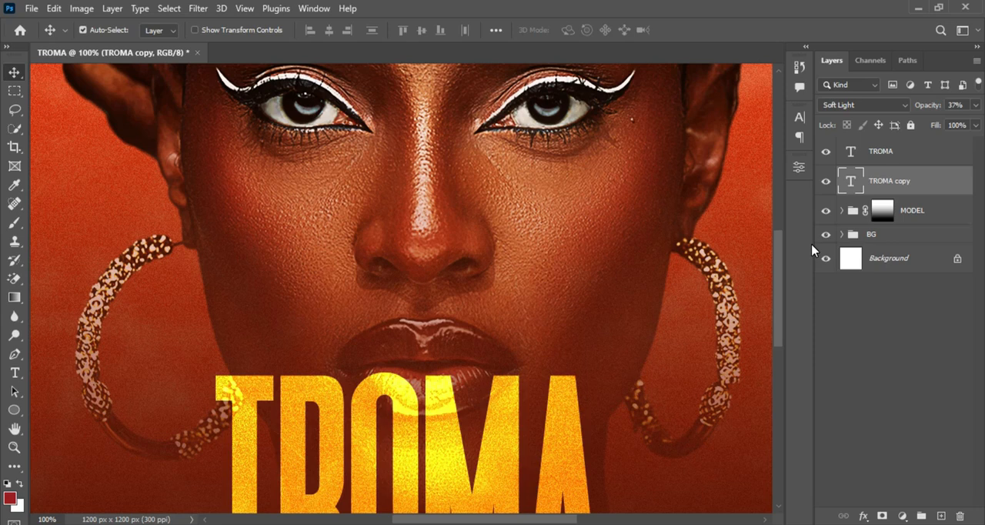
left_click_drag(778, 248, 780, 300)
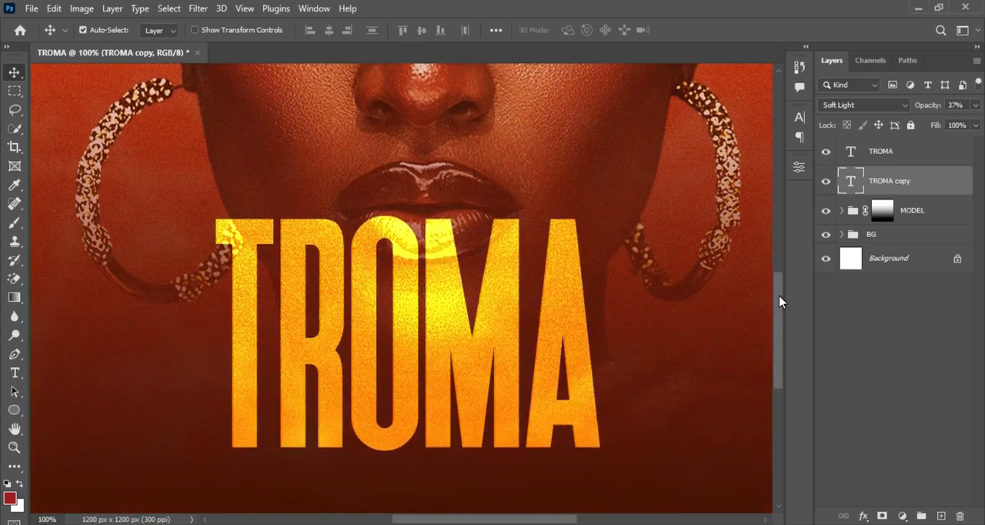
key("ctrl+t")
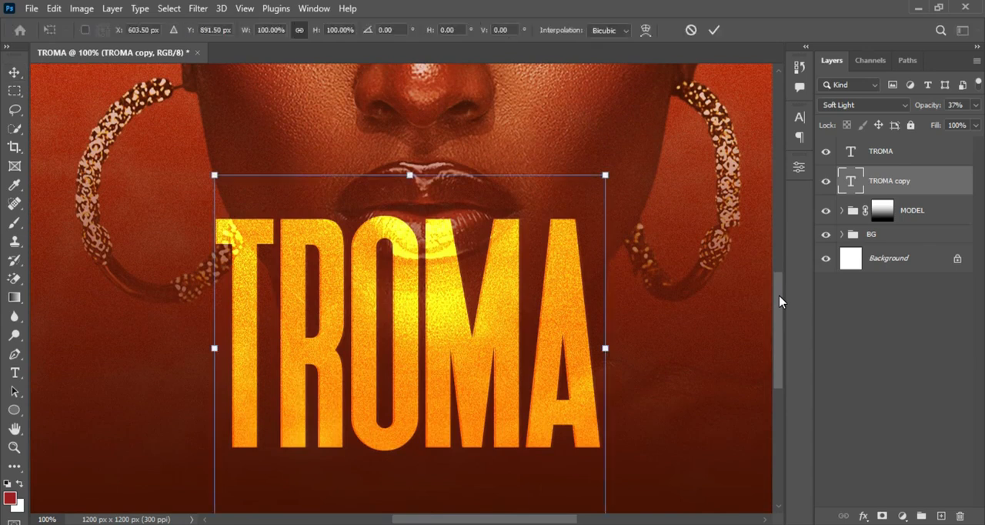
key("Right")
key("Right")
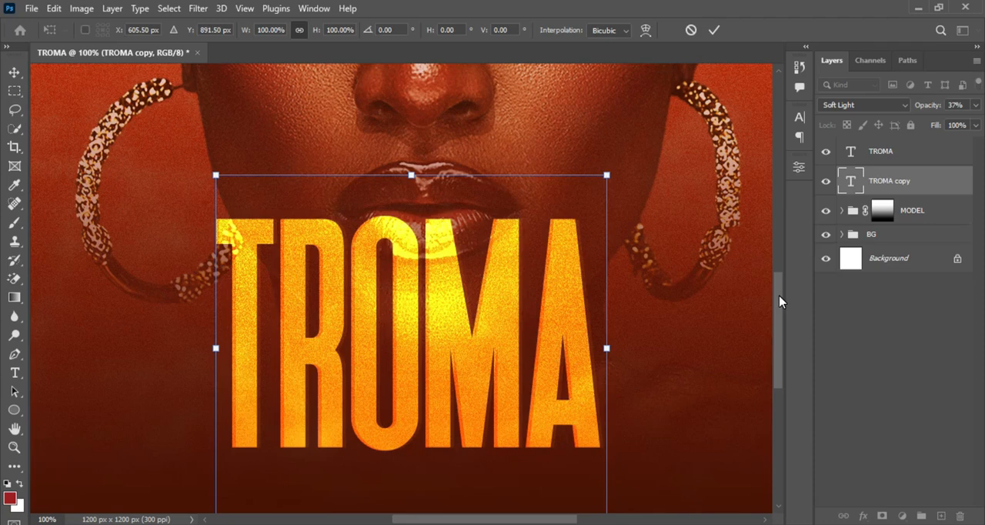
key("ctrl+plus")
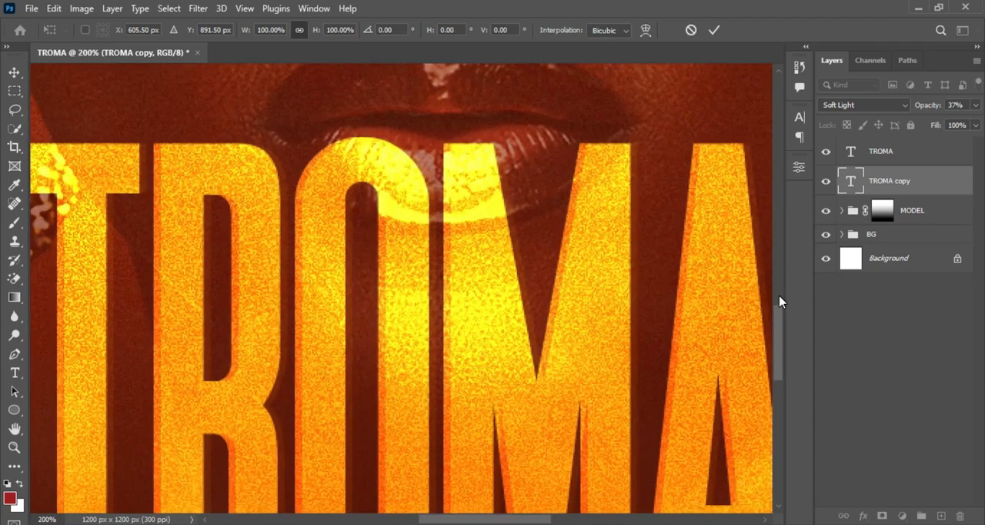
key("Left")
key("ctrl+minus")
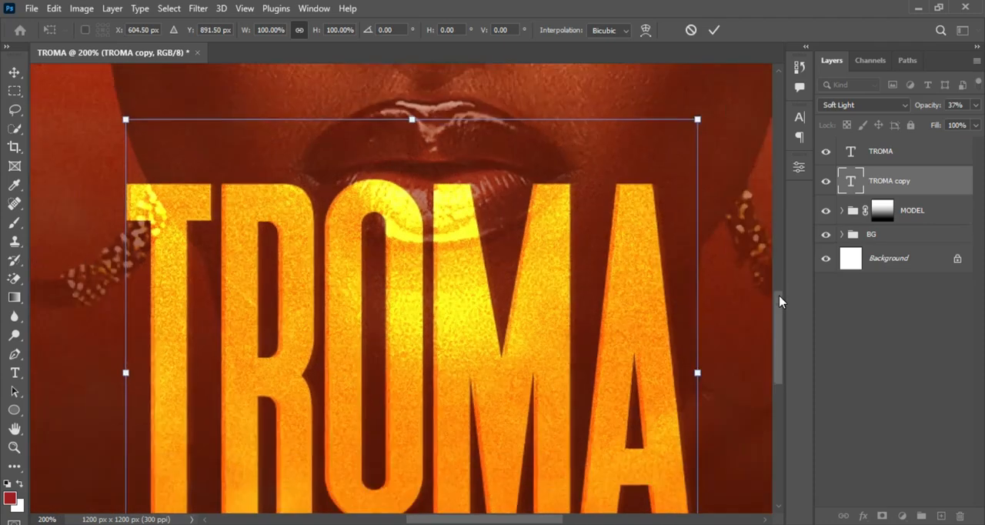
key("Return")
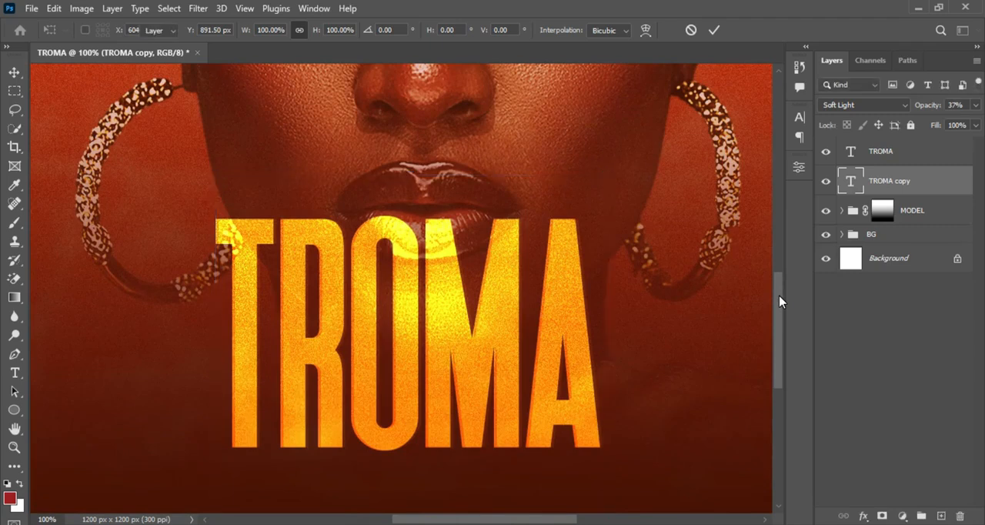
key("ctrl+minus")
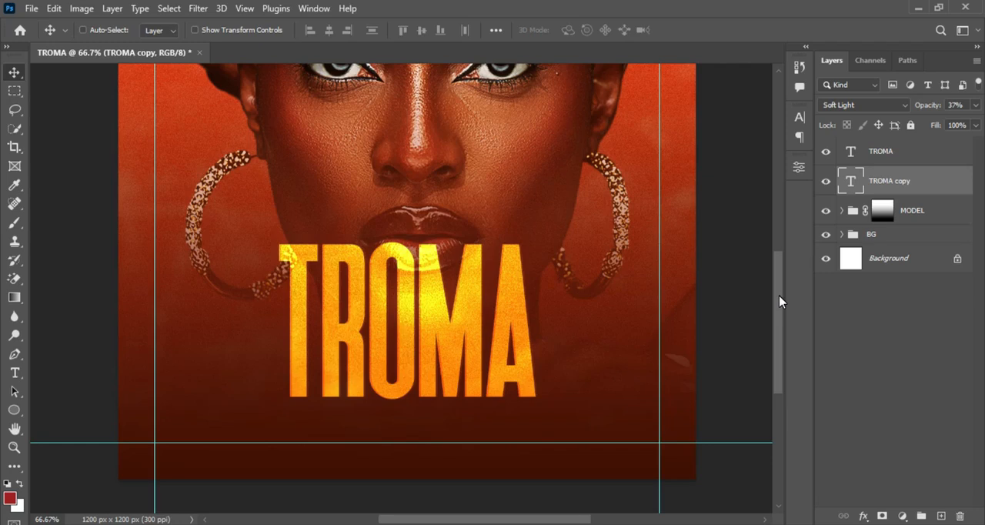
key("ctrl+minus")
key("ctrl+minus")
key("ctrl+plus")
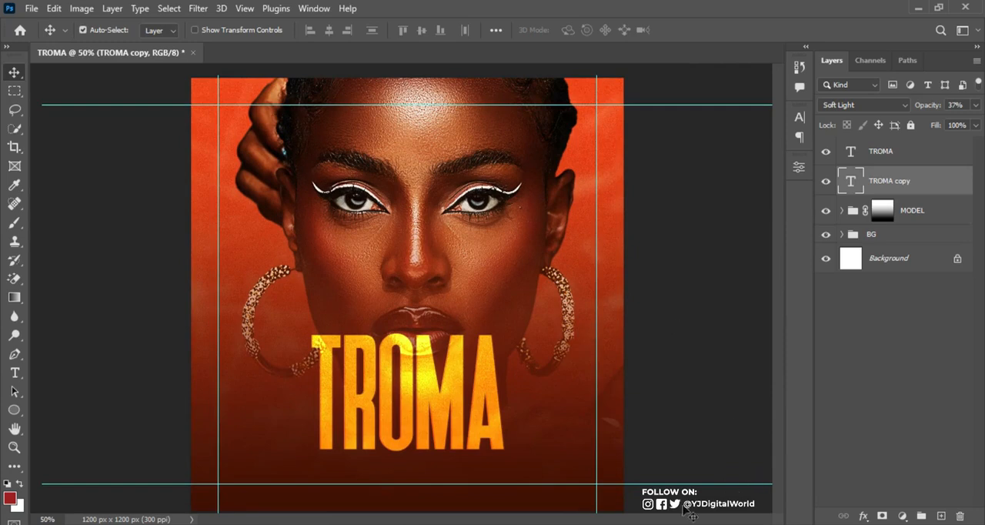
Switch to Notepad, copy the line "CLUB 042 PRESENTS", and return to Photoshop
key("alt+Tab")
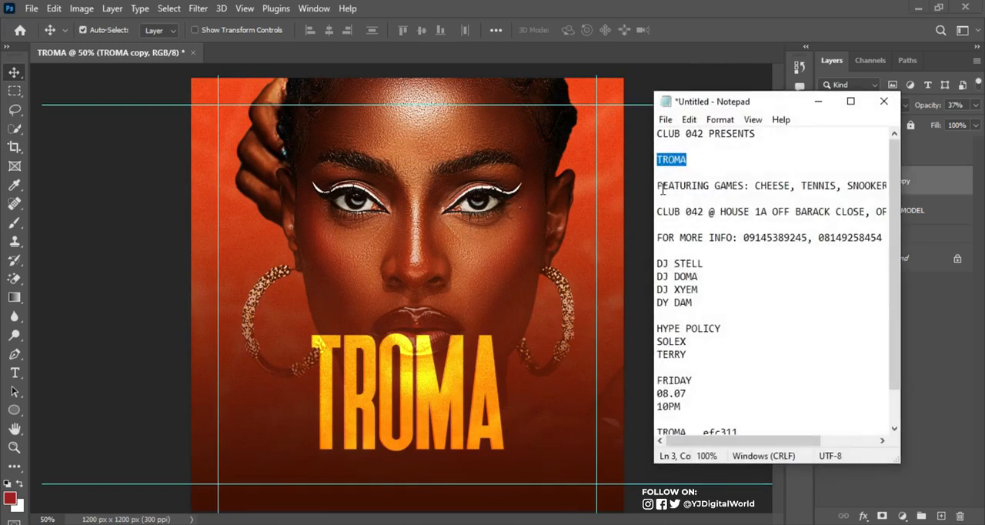
left_click(831, 177)
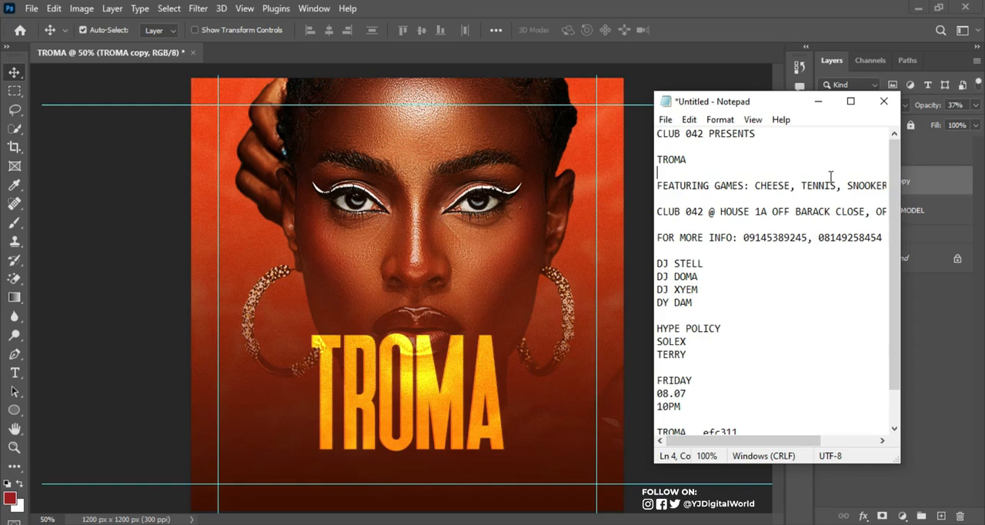
left_click_drag(659, 134, 756, 135)
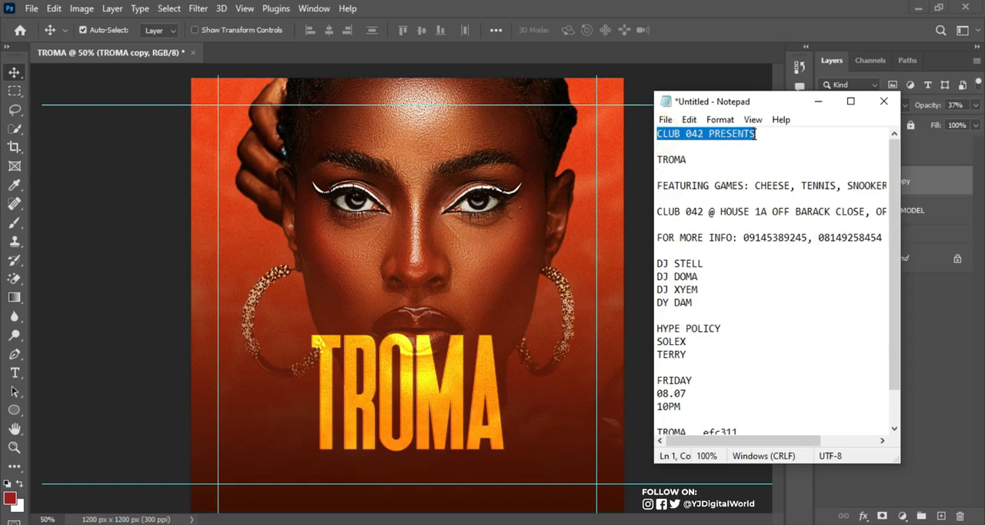
key("alt+Tab")
Add the text "CLUB 042 PRESENTS" in Poppins Medium on a new layer directly above the MODEL group
key("t")
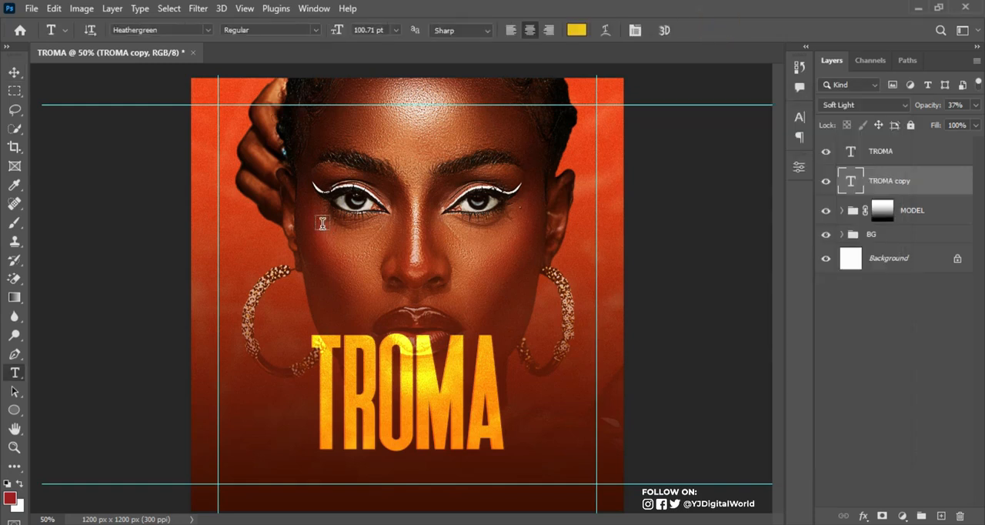
left_click(181, 29)
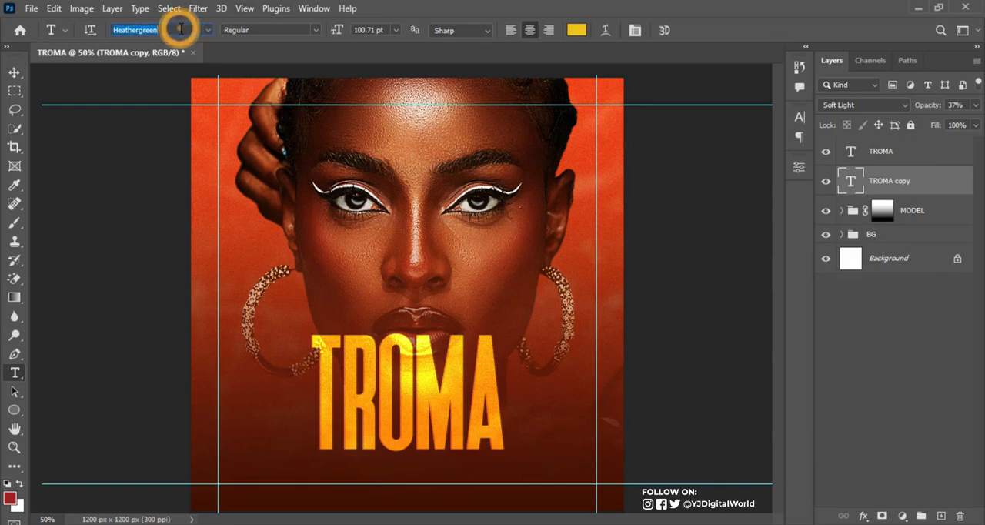
left_click(926, 210)
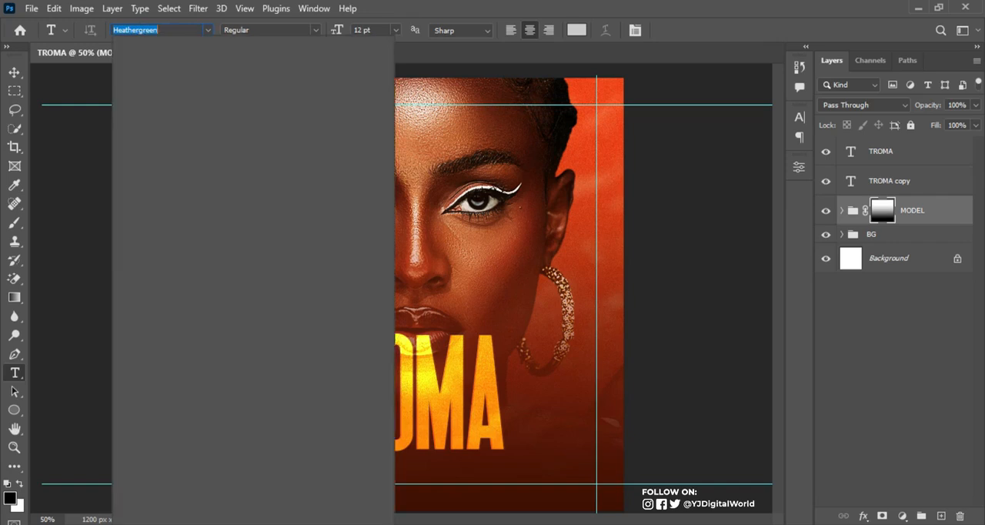
type("ppins")
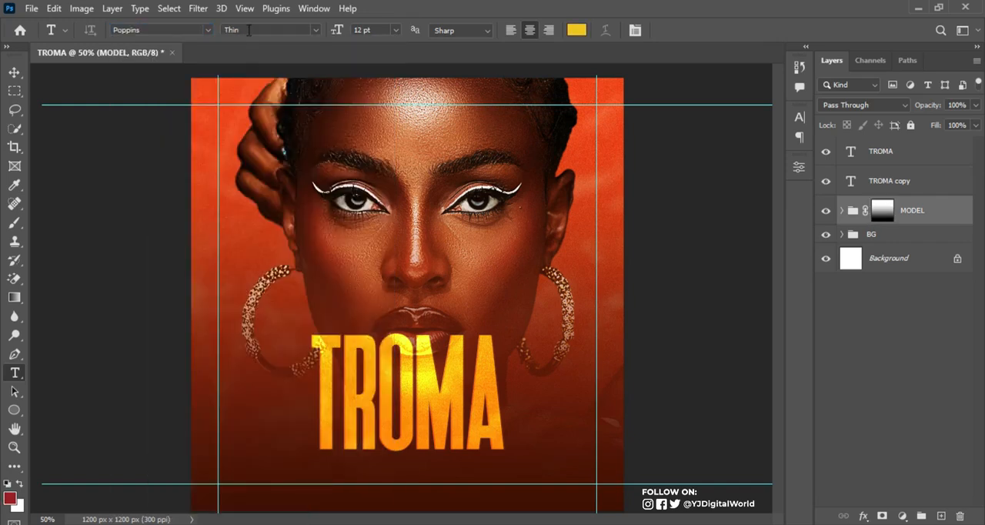
left_click(248, 29)
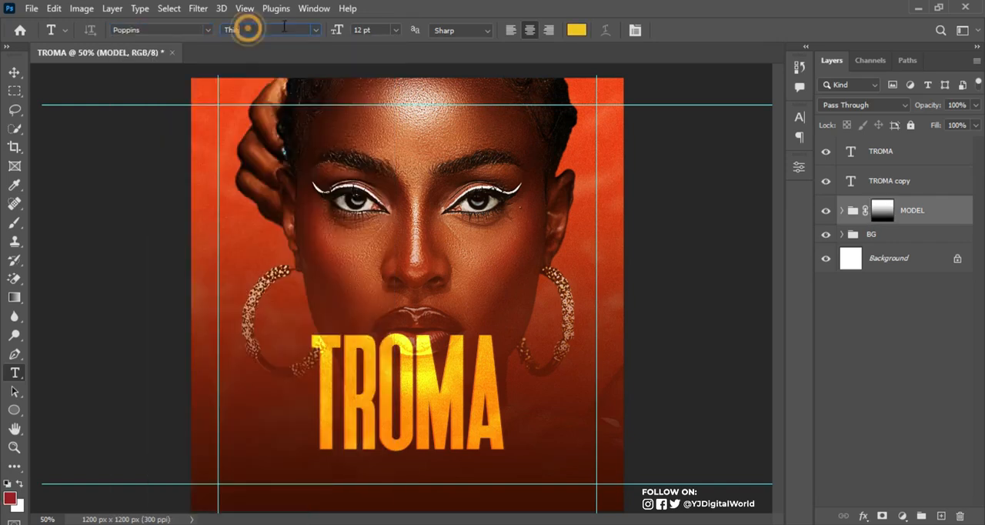
left_click(316, 30)
left_click(262, 123)
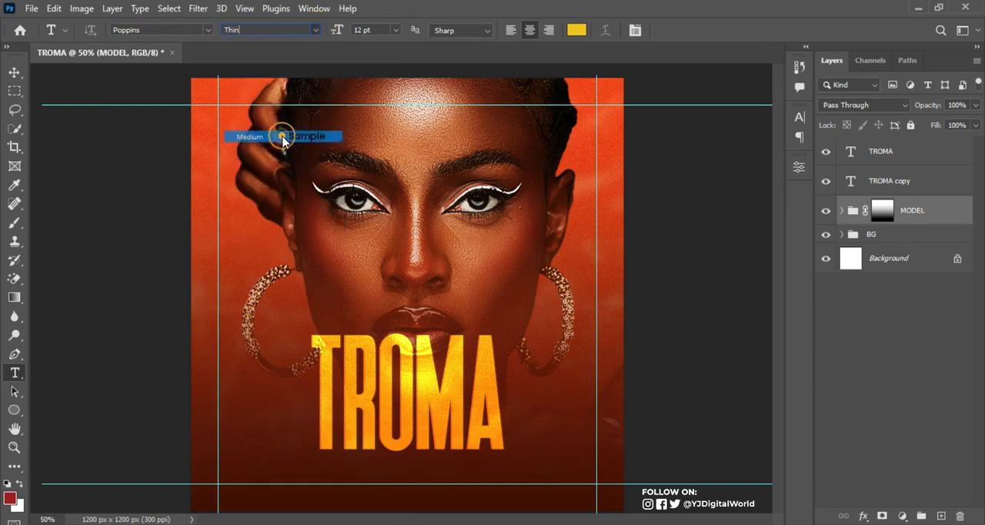
left_click(339, 280)
type("CLUB 042 PRESENTS")
key("ctrl+Return")
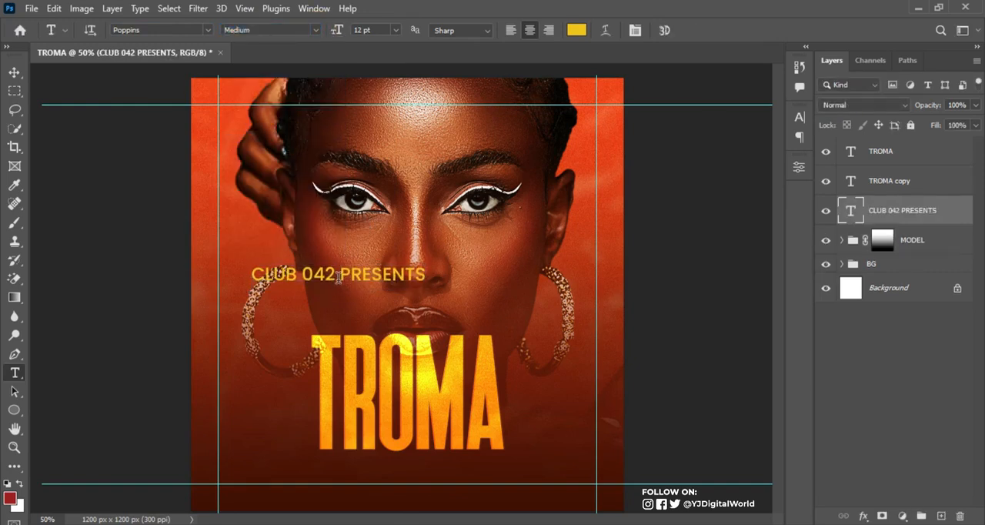
Change the CLUB 042 PRESENTS text colour to the pale pink fbcbbe
left_click(800, 117)
left_click(760, 199)
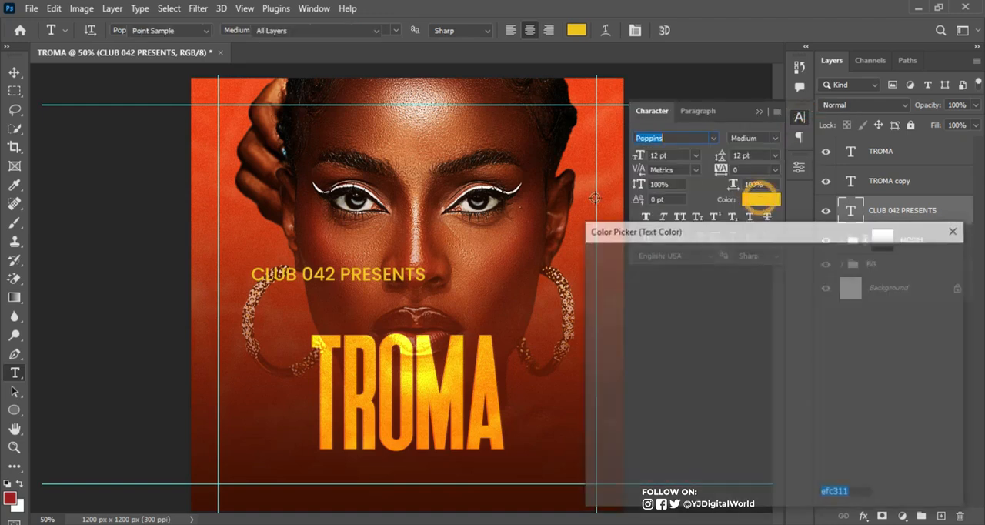
left_click_drag(599, 271, 622, 268)
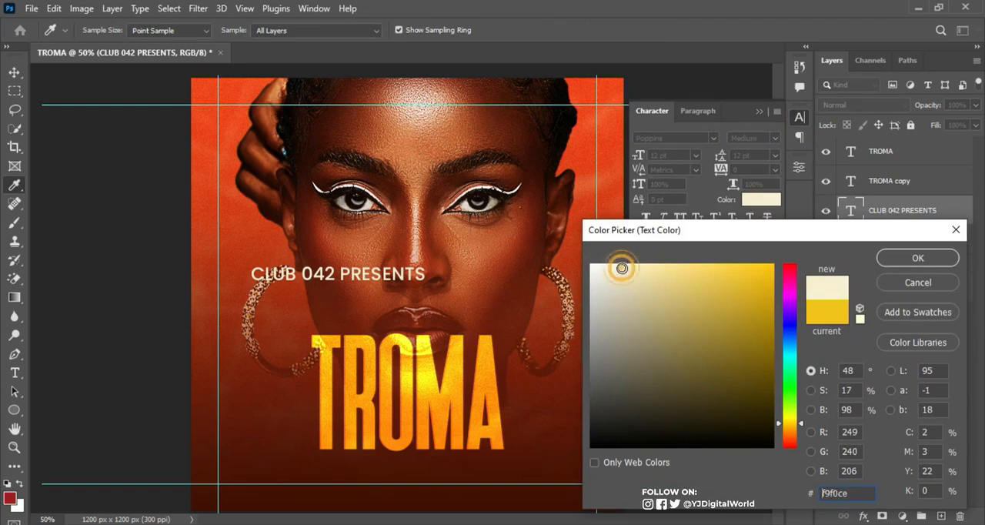
left_click(272, 243)
left_click(634, 266)
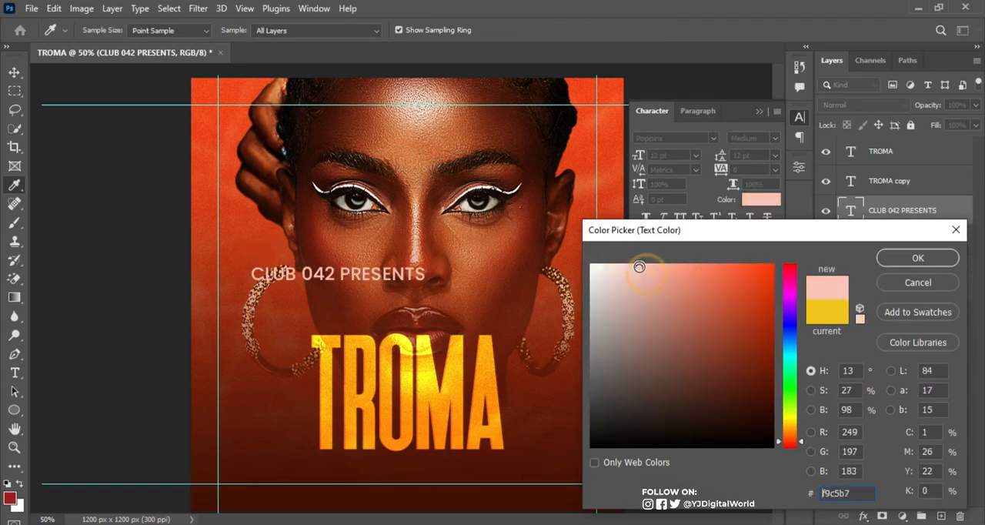
left_click(632, 265)
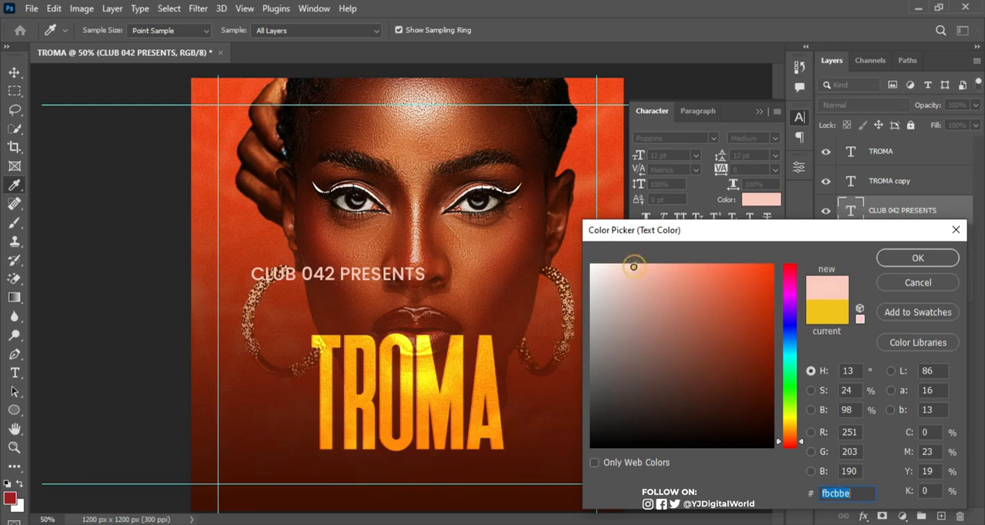
left_click(901, 258)
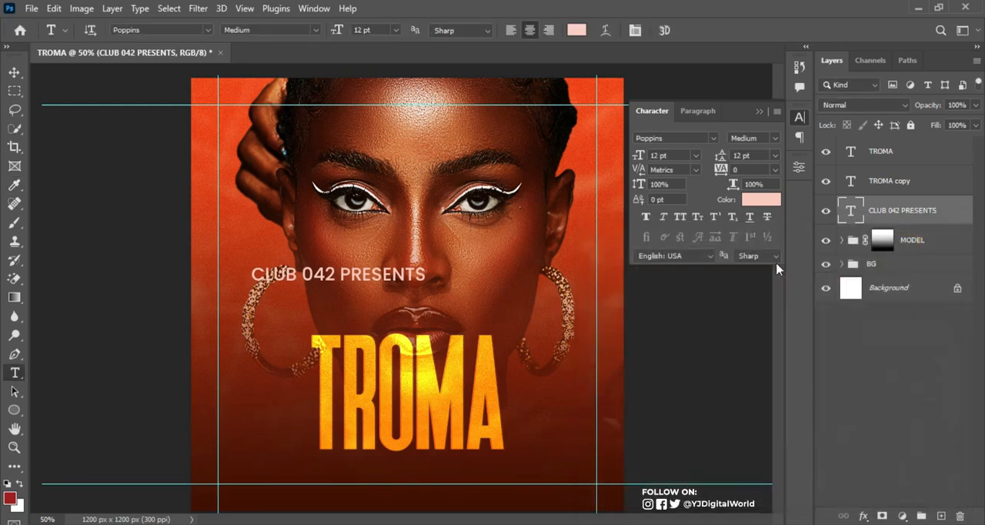
Scale the CLUB 042 PRESENTS text down to about 6.54 pt and place it just above TROMA, aligned with the title's left edge
key("ctrl+t")
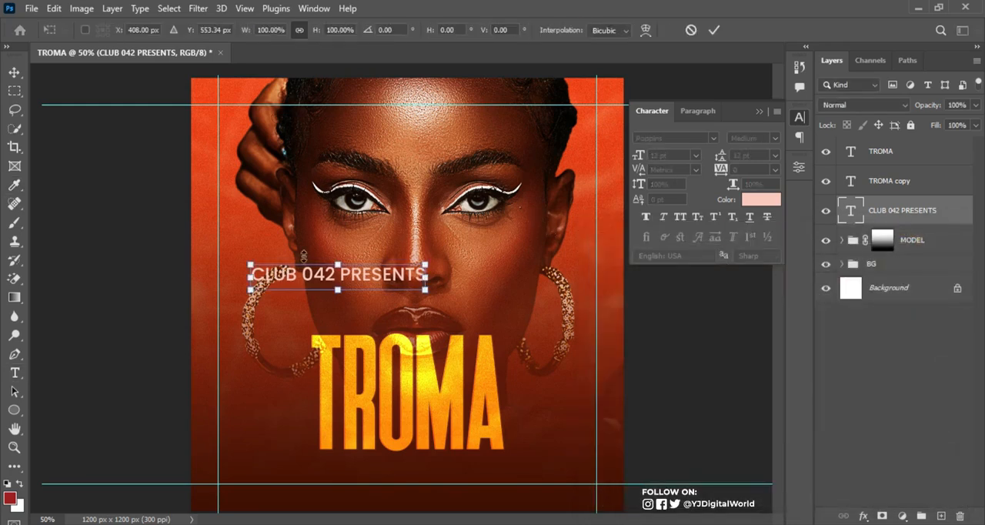
left_click_drag(425, 264, 387, 328)
key("Return")
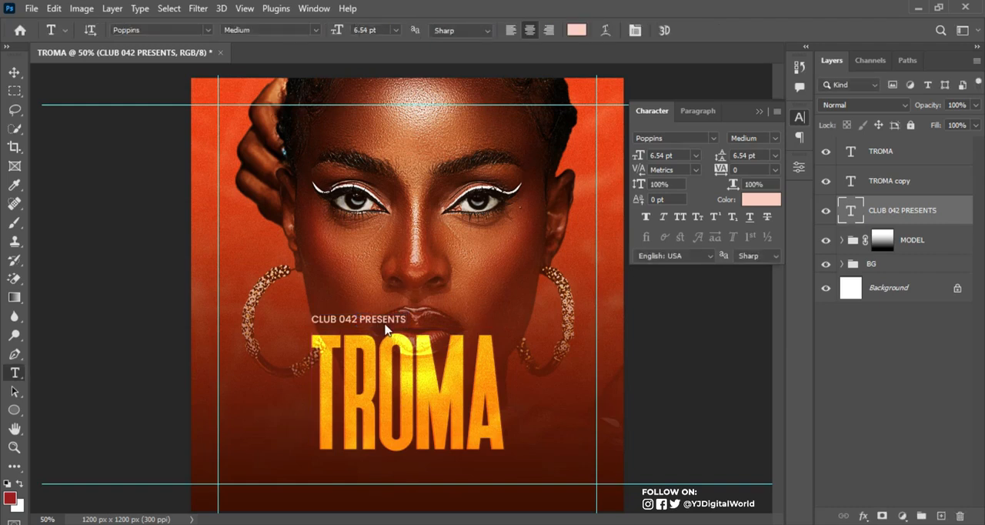
key("v")
key("Down")
key("Down")
key("Down")
key("Down")
key("Down")
key("Down")
key("Down")
key("Down")
key("Down")
key("Down")
key("Down")
key("Down")
key("Down")
key("Down")
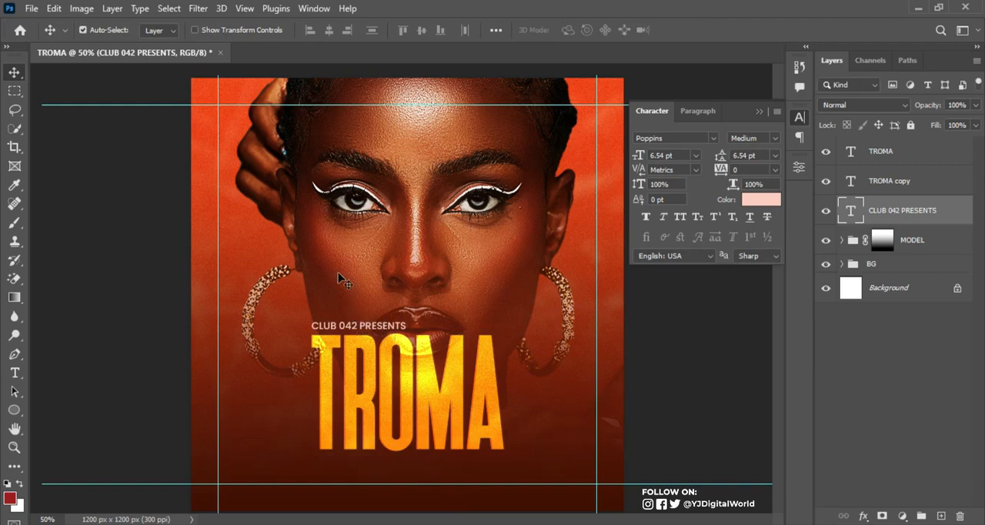
Set the word PRESENTS in the line above the title to Poppins Regular
key("t")
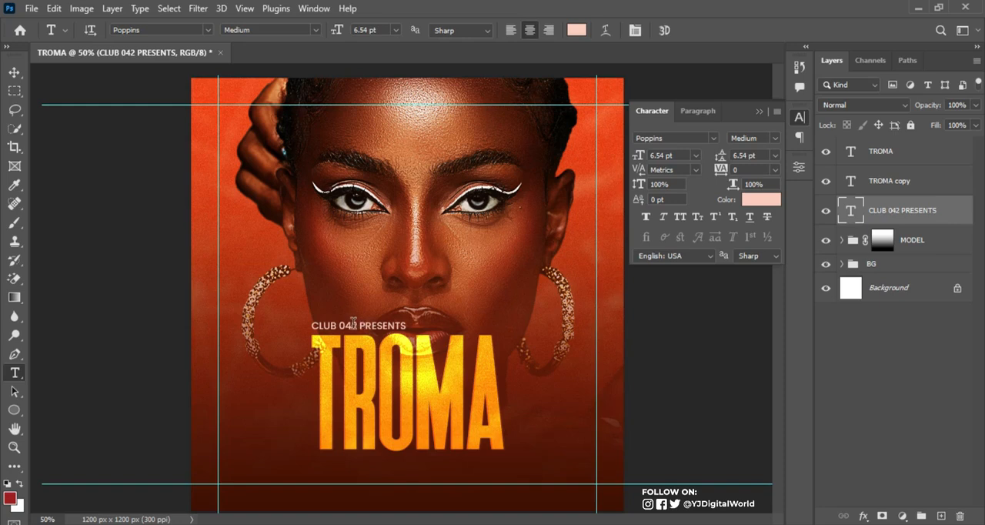
left_click_drag(361, 324, 407, 326)
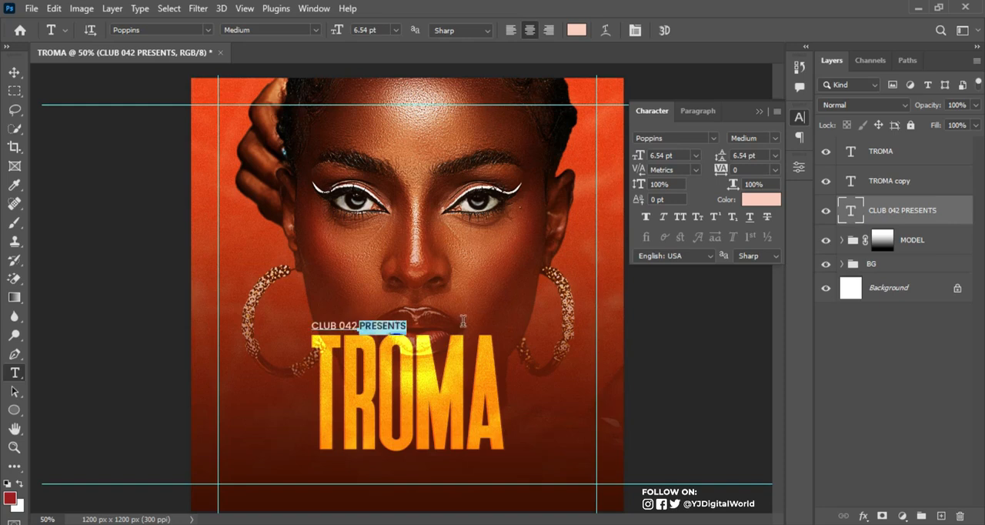
left_click(775, 138)
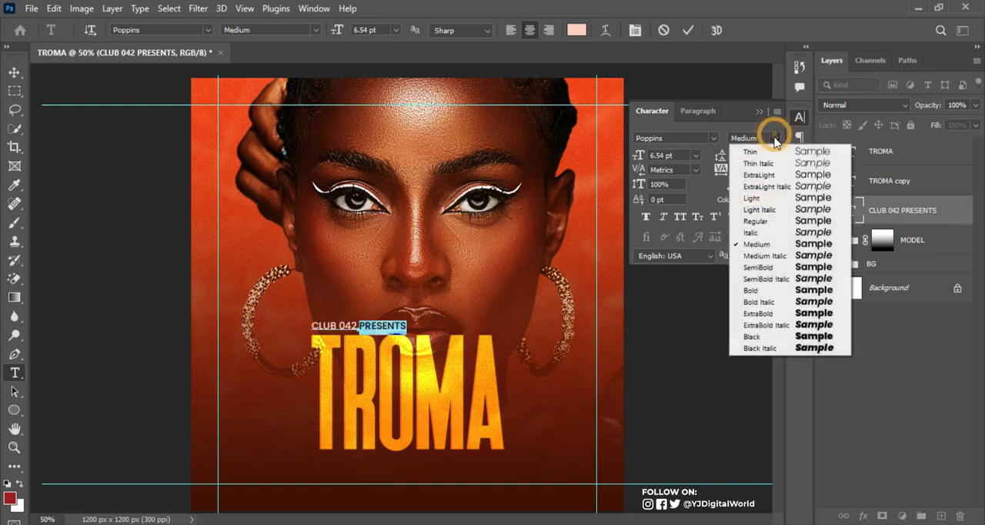
left_click(758, 220)
Set the words CLUB 042 to Poppins SemiBold and commit the text edit
left_click_drag(360, 326, 311, 326)
left_click(773, 137)
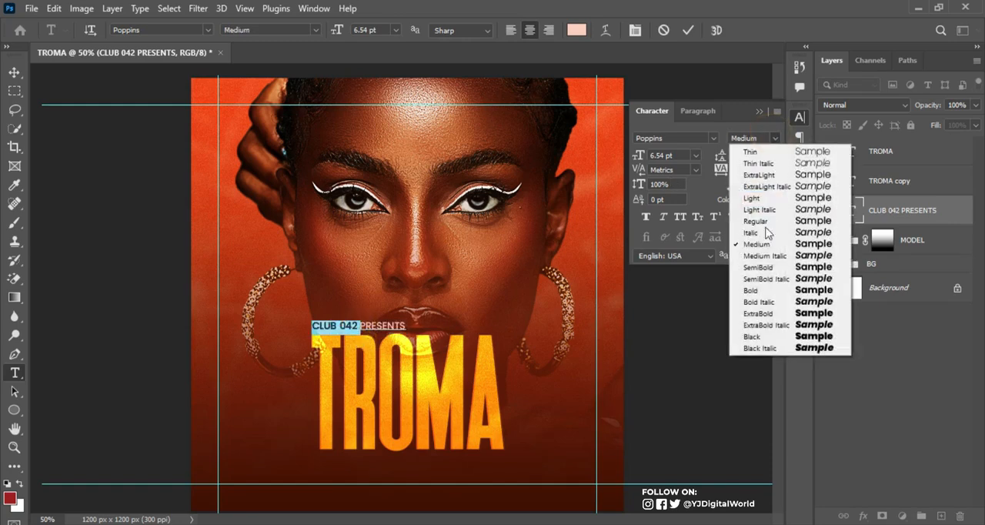
left_click(766, 268)
left_click(689, 30)
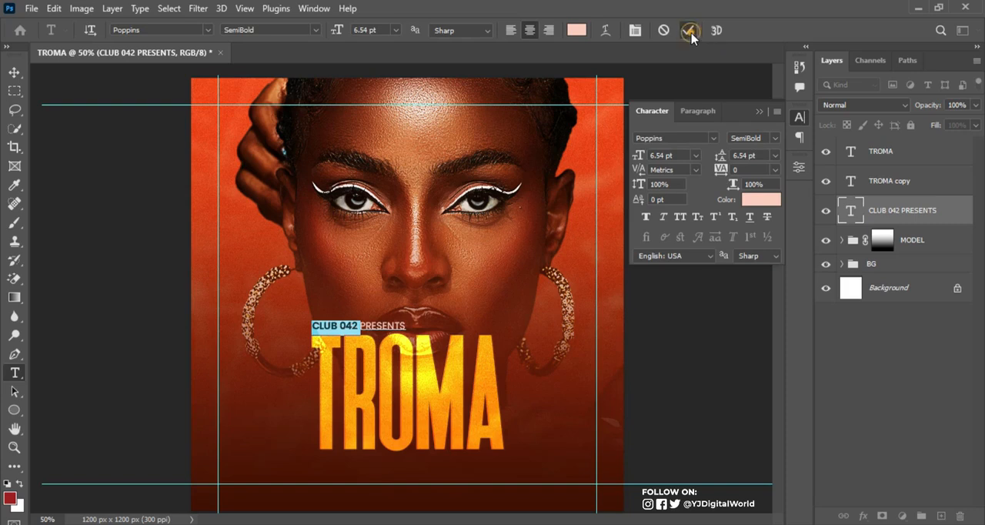
left_click(14, 72)
key("Down")
key("Up")
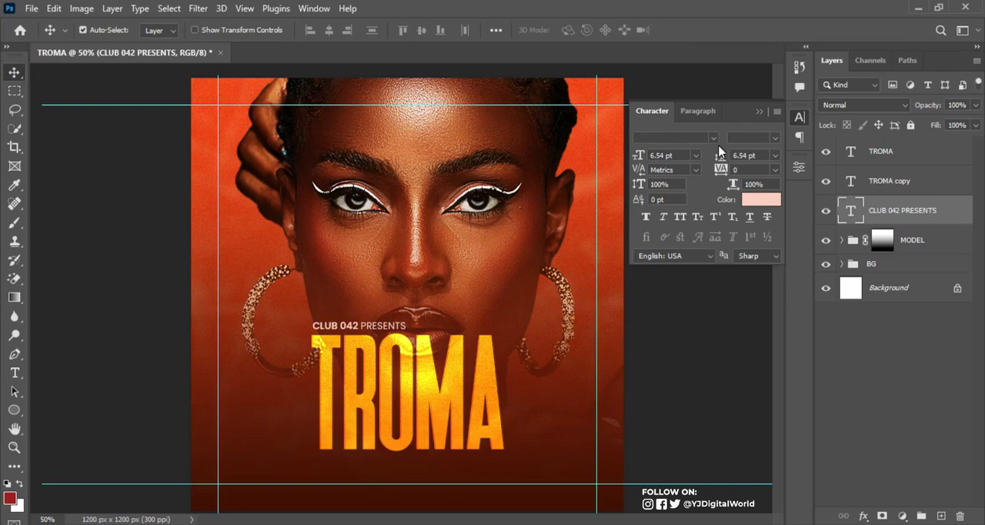
Copy the line FEATURING GAMES: CHEESE, TENNIS, SNOOKER, CARDS from the Notepad notes and return to Photoshop
left_click(759, 113)
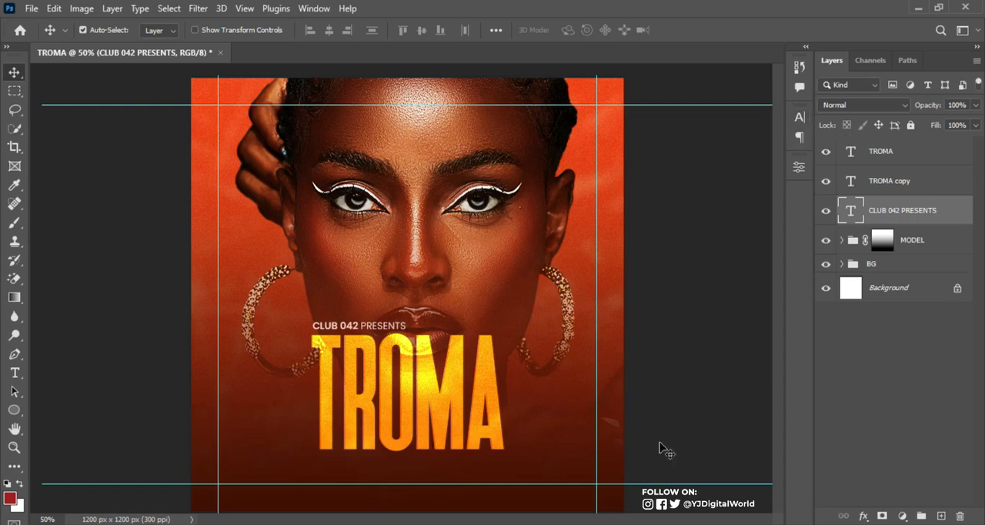
left_click(610, 524)
left_click_drag(658, 190, 962, 187)
key("ctrl+c")
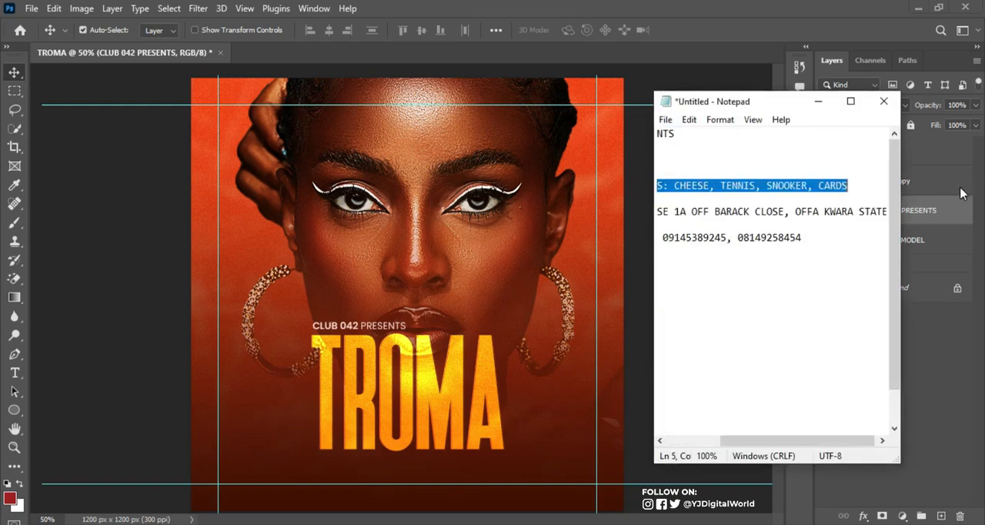
left_click(829, 21)
Duplicate the CLUB 042 PRESENTS text below TROMA and replace its wording with FEATURING GAMES: CHEESE, TENNIS, SNOOKER, CARDS
key("t")
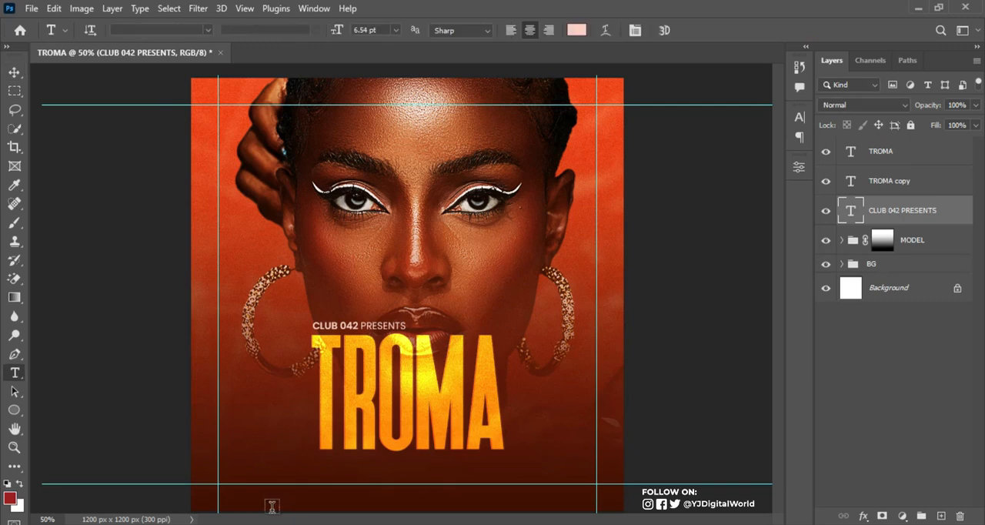
left_click_drag(370, 326, 375, 462)
double_click(359, 465)
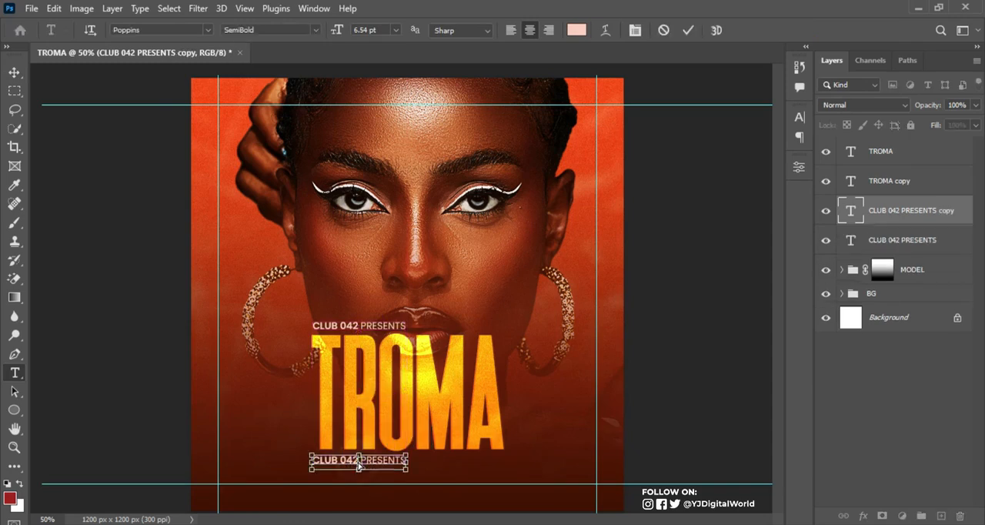
key("ctrl+v")
key("ctrl+Return")
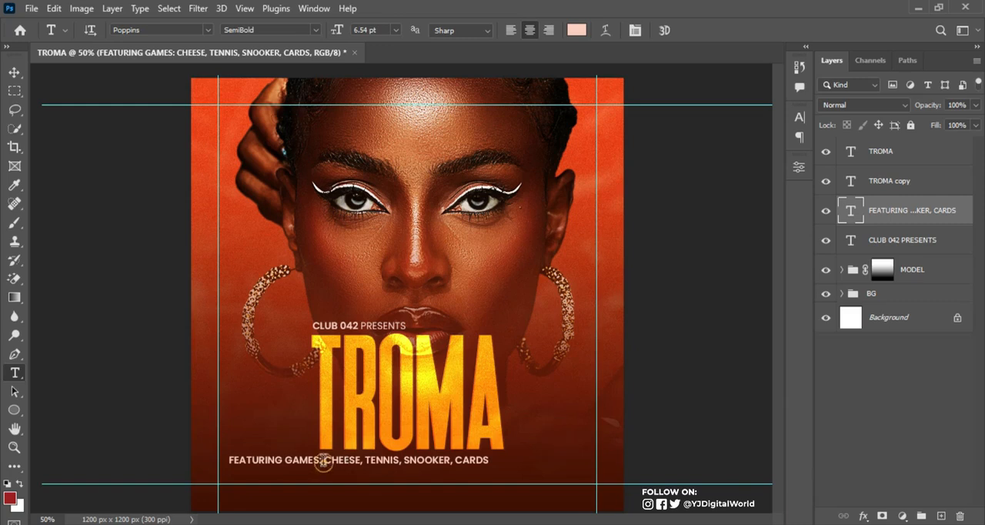
Set the words FEATURING GAMES: in the line below the title to Poppins Regular and commit the text edit
left_click_drag(323, 462, 229, 462)
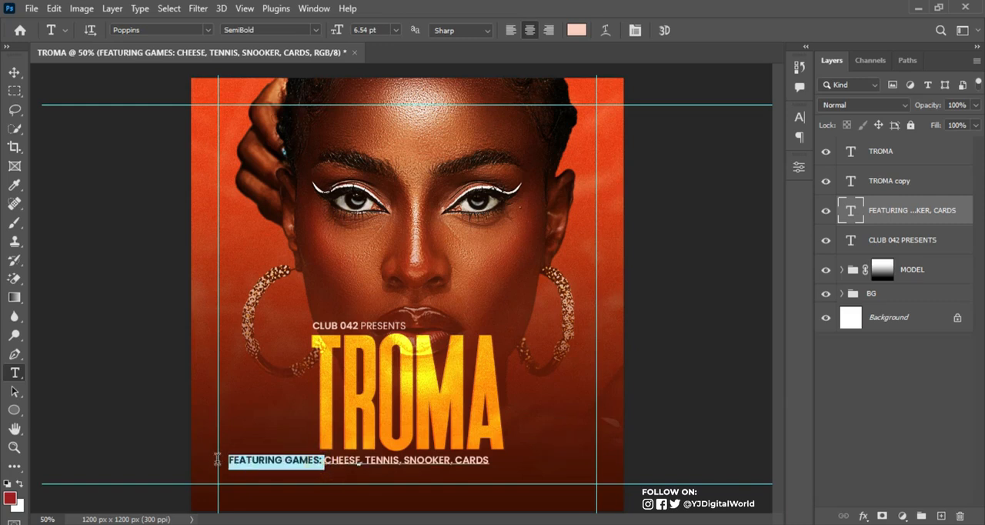
left_click(801, 119)
left_click(776, 138)
left_click(761, 221)
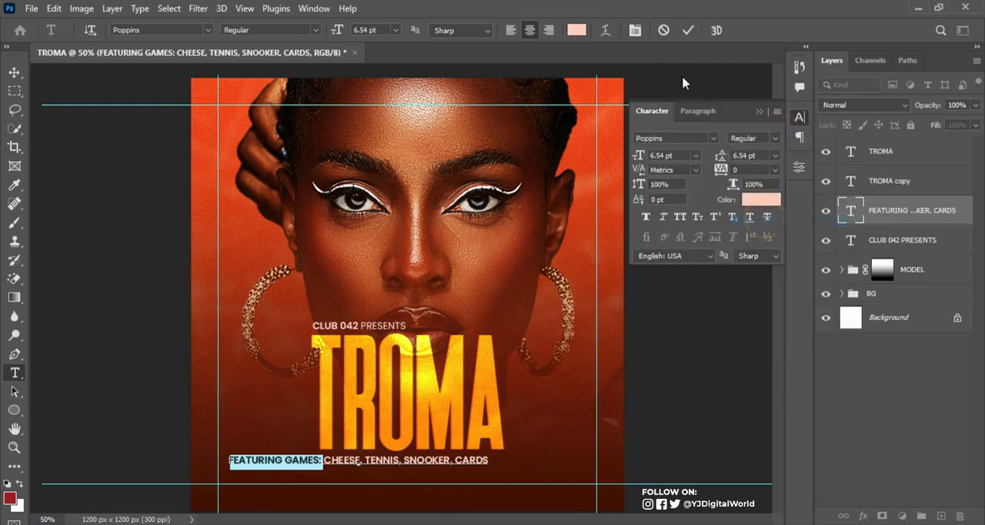
left_click(688, 30)
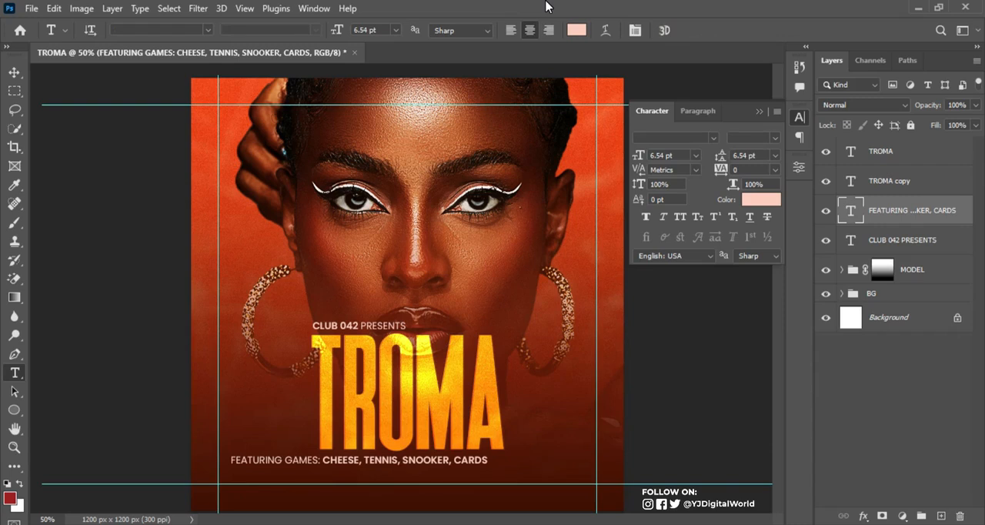
Centre the FEATURING GAMES line horizontally on the canvas and clear the selection
key("ctrl+a")
key("v")
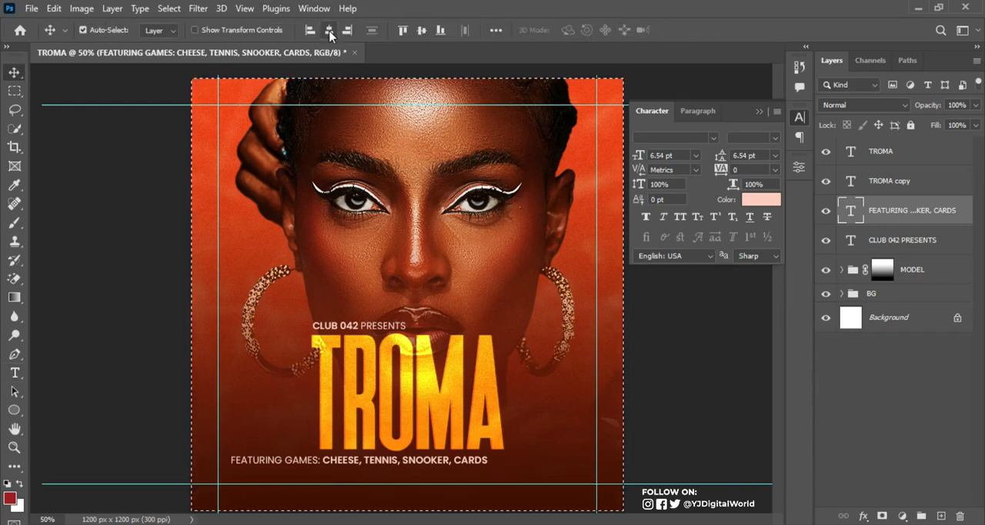
left_click(330, 31)
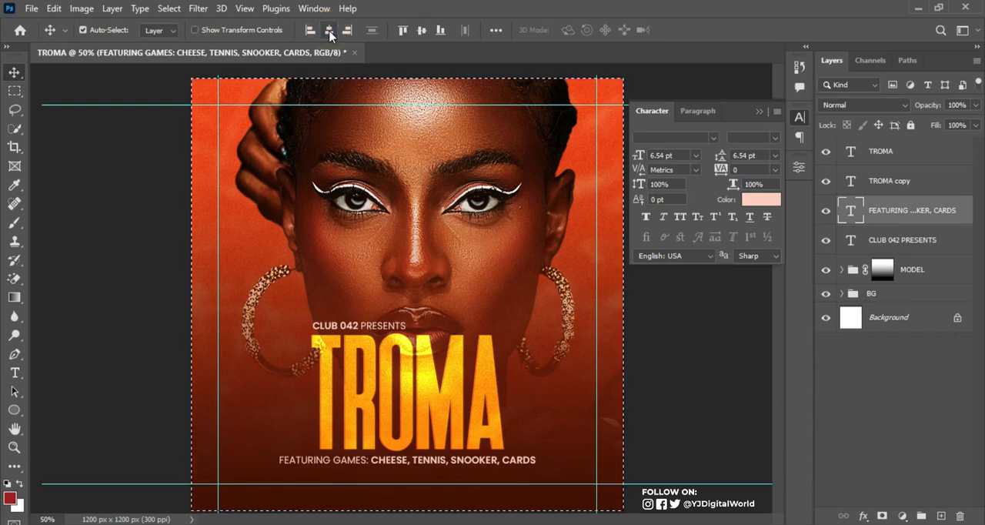
key("ctrl+d")
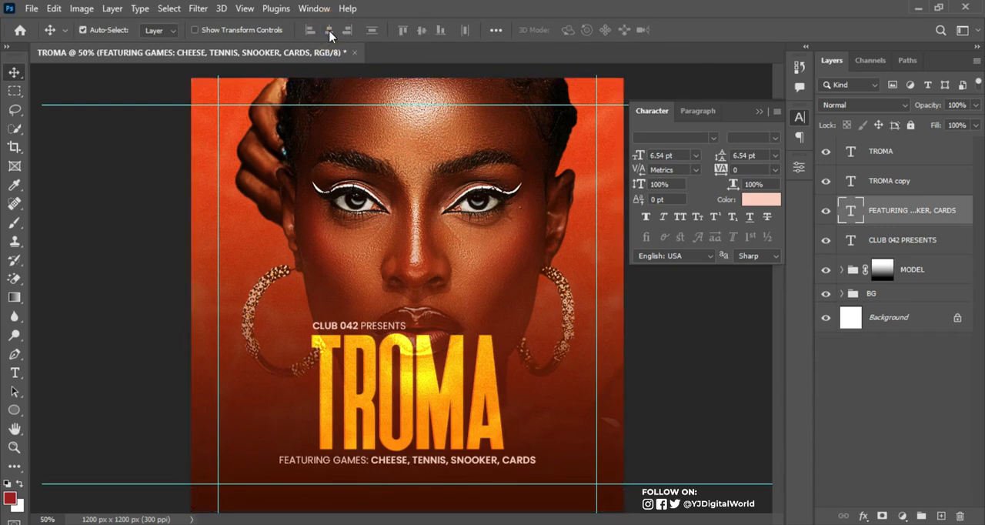
Scale the FEATURING GAMES line down to about 4.99 pt, matching the title's width, and nudge it up close beneath TROMA
key("ctrl+t")
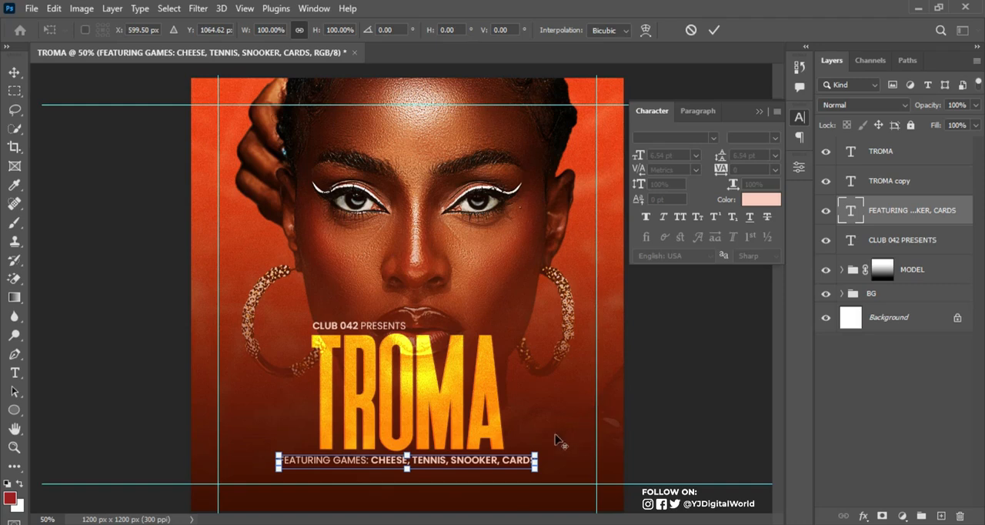
left_click_drag(537, 471, 507, 470)
key("Return")
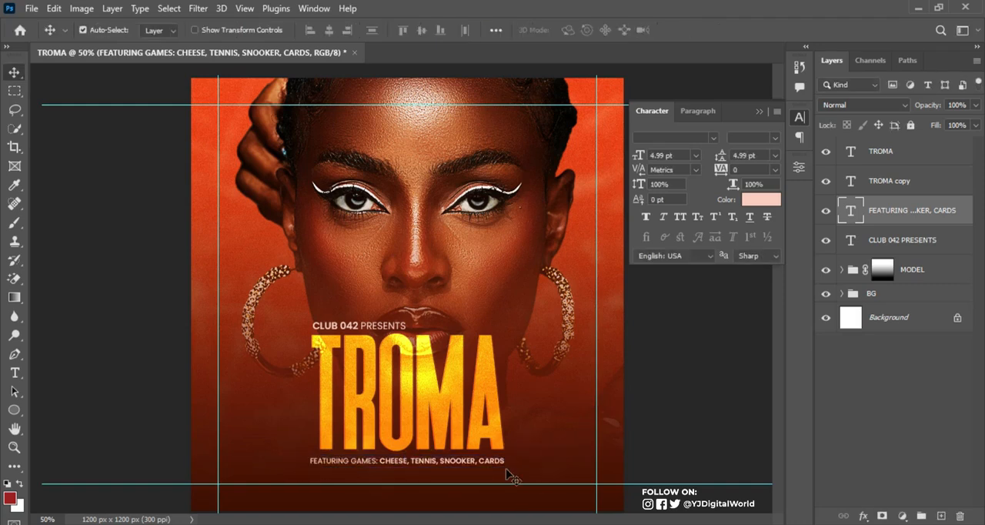
key("Up")
key("Up")
key("Up")
key("Up")
key("Up")
key("Up")
key("Up")
key("Up")
key("Up")
key("Up")
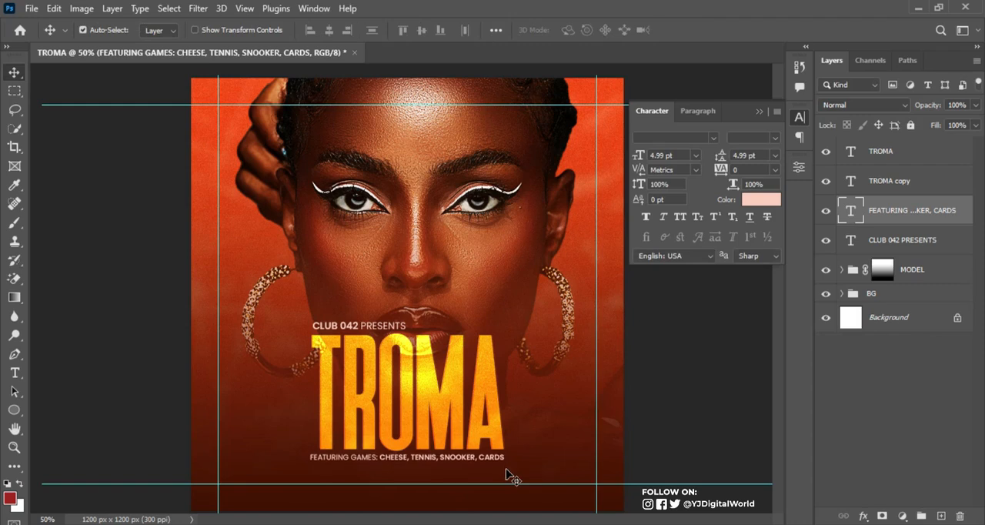
key("Up")
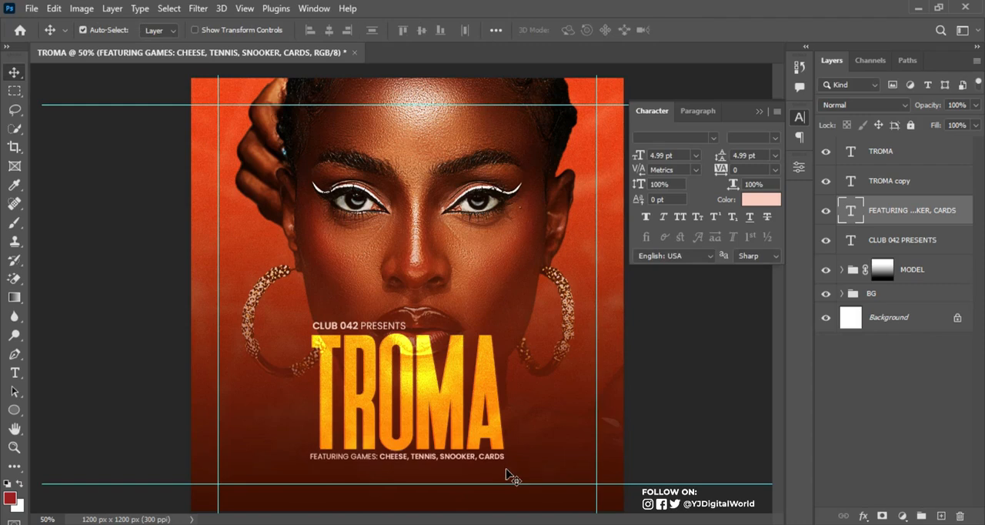
Stretch the FEATURING GAMES line from its centre to about 102.97% width, keeping its height at 100%
key("ctrl+t")
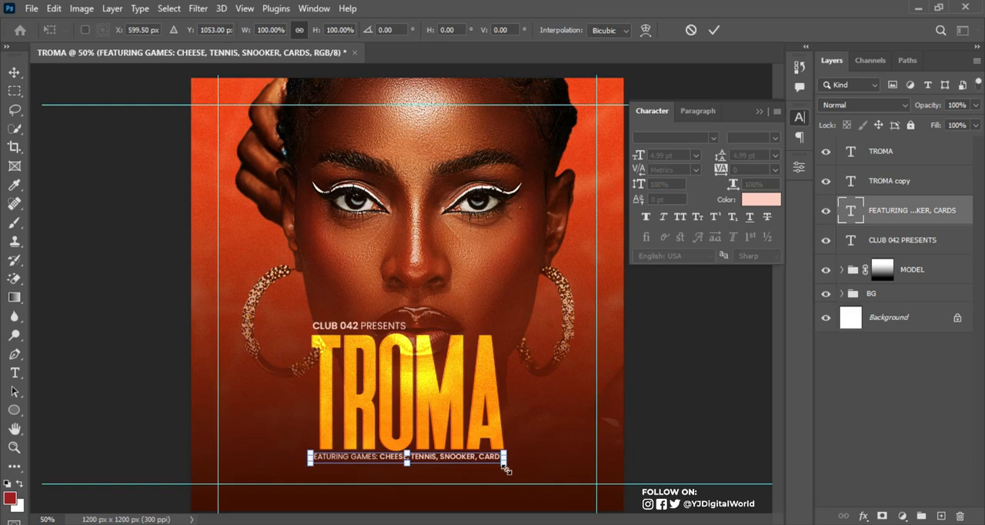
left_click_drag(505, 463, 510, 471)
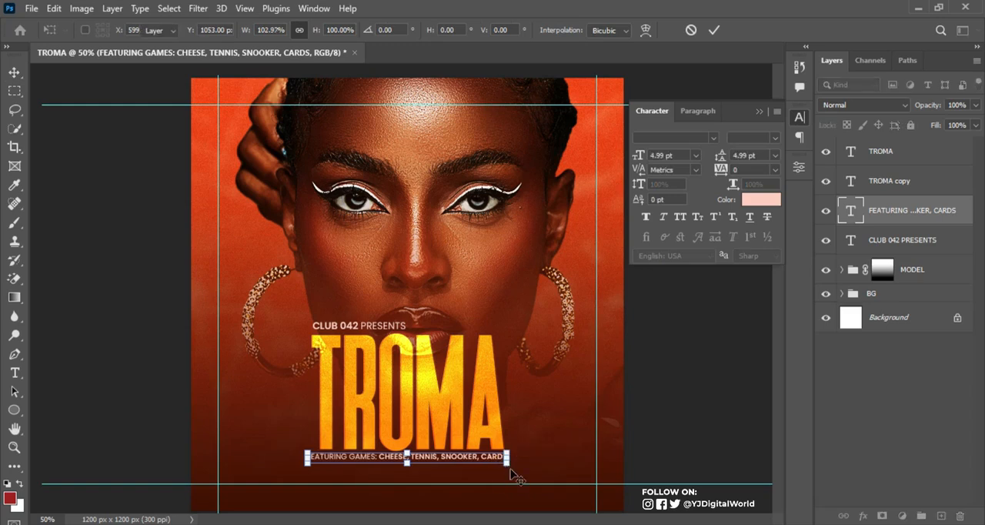
key("Return")
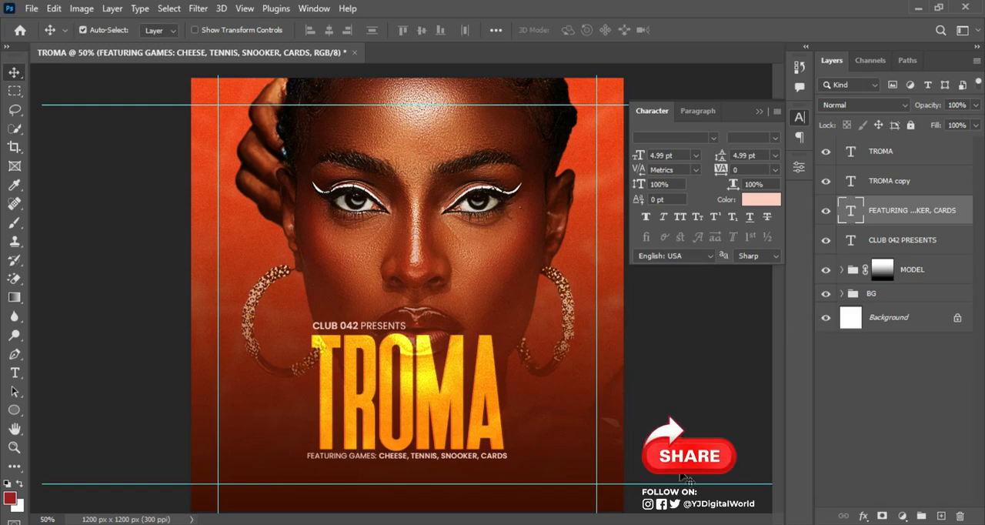
Copy the full CLUB 042 venue address line from the Notepad notes and return to Photoshop
key("alt+Tab")
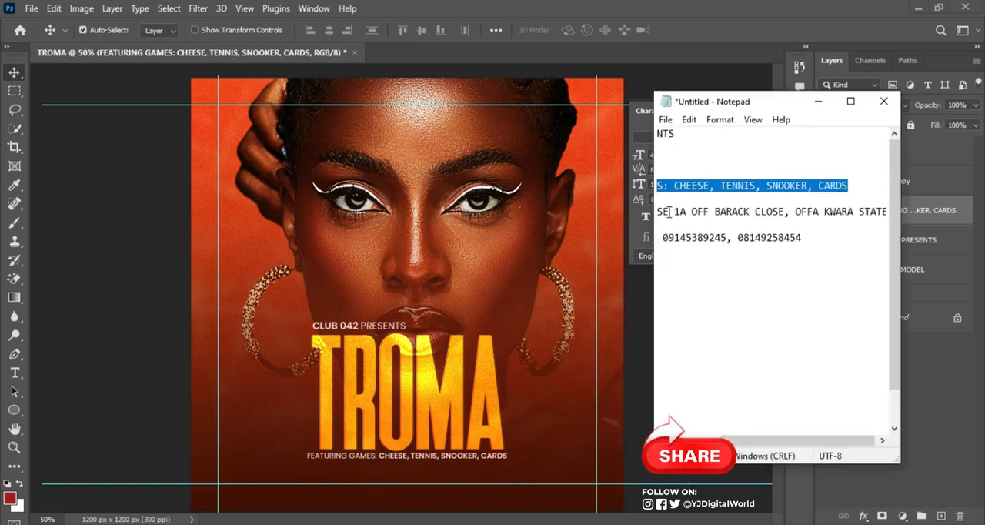
left_click_drag(780, 450, 726, 450)
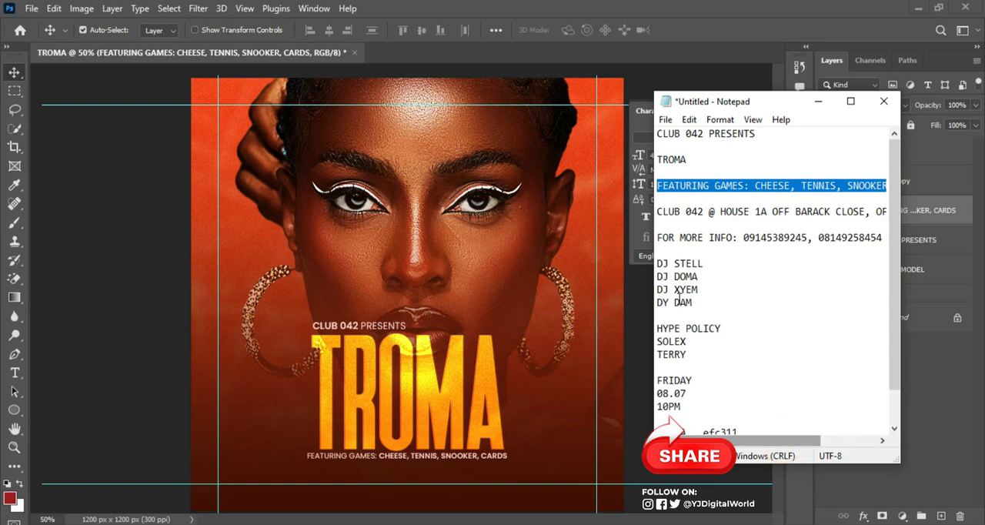
left_click(658, 210)
key("shift+End")
key("ctrl+c")
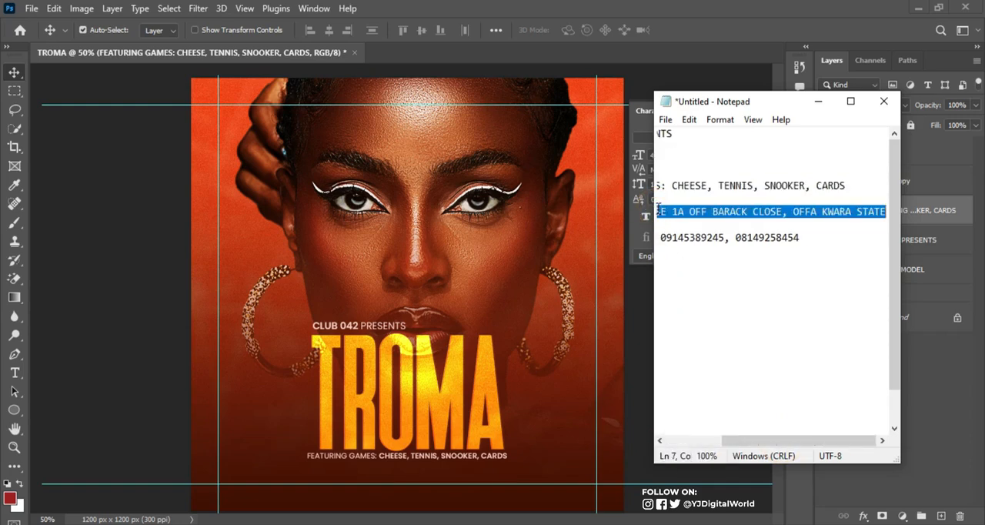
left_click(621, 9)
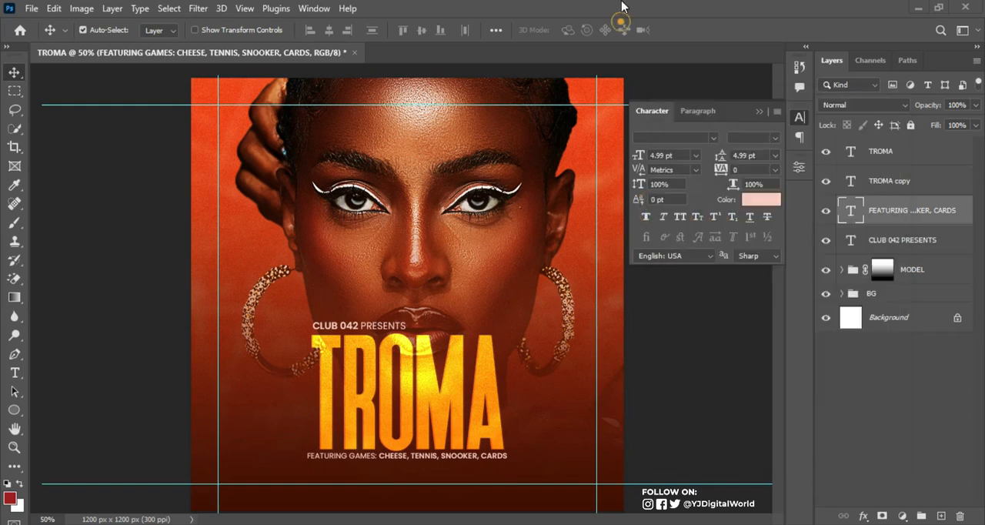
Duplicate the FEATURING GAMES line just below itself and replace its wording with the copied venue address
key("t")
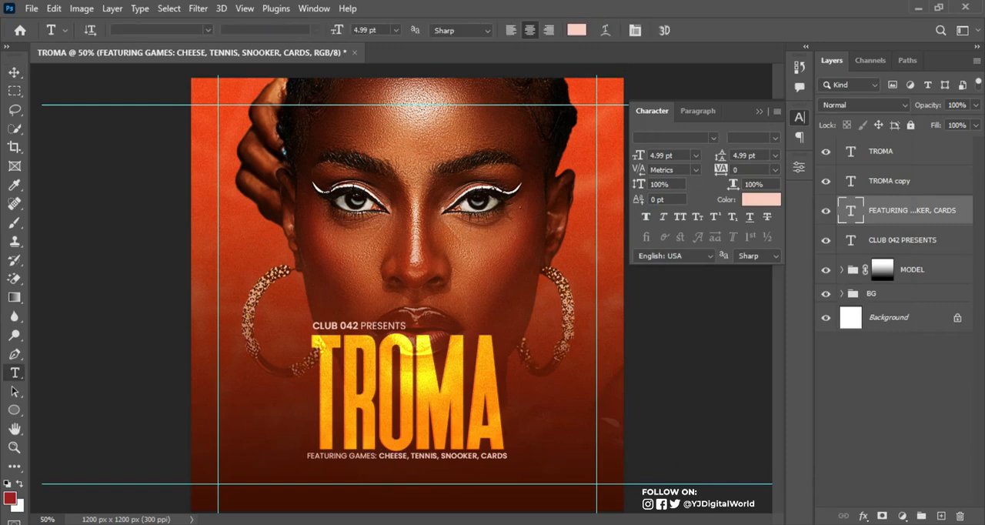
left_click_drag(439, 461, 432, 478)
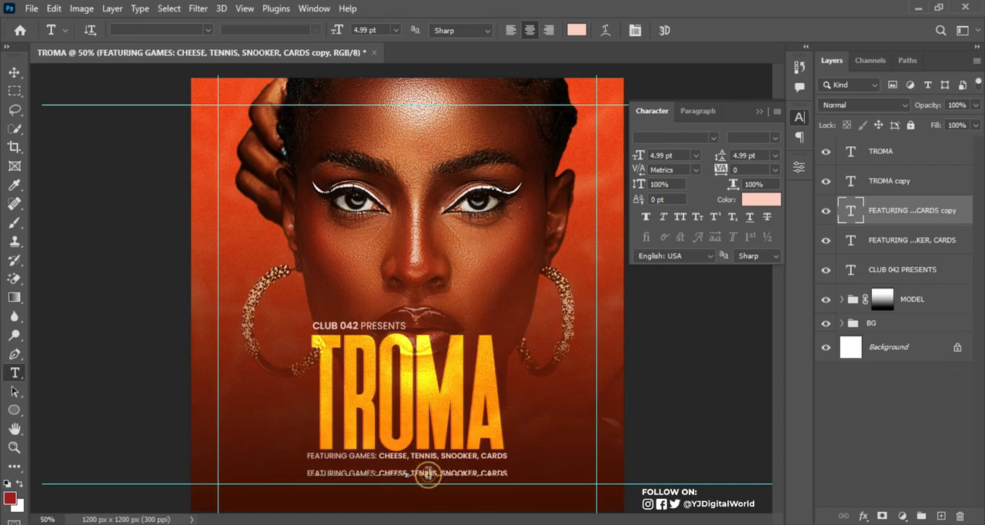
triple_click(428, 475)
key("ctrl+v")
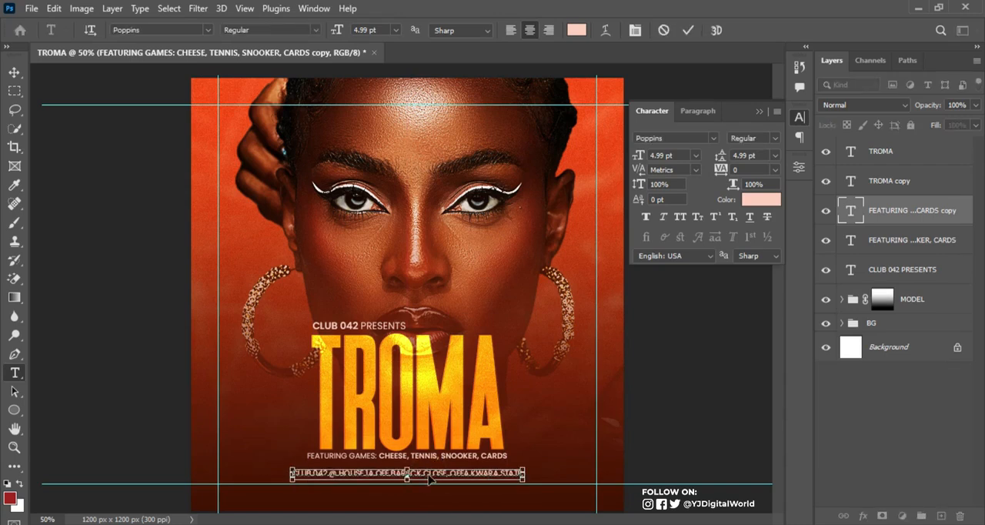
key("ctrl+Return")
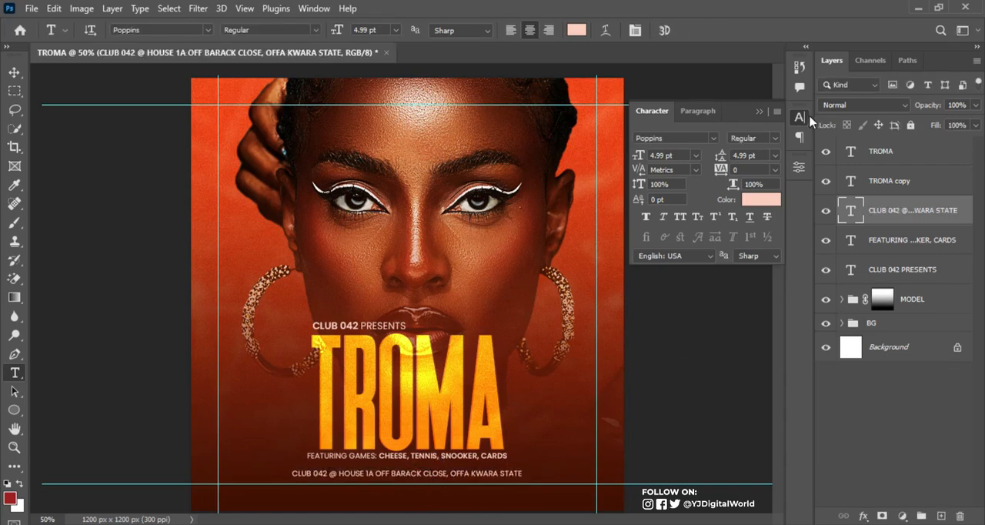
Set the venue address line to Poppins SemiBold and nudge it up slightly towards the FEATURING GAMES line
left_click(775, 138)
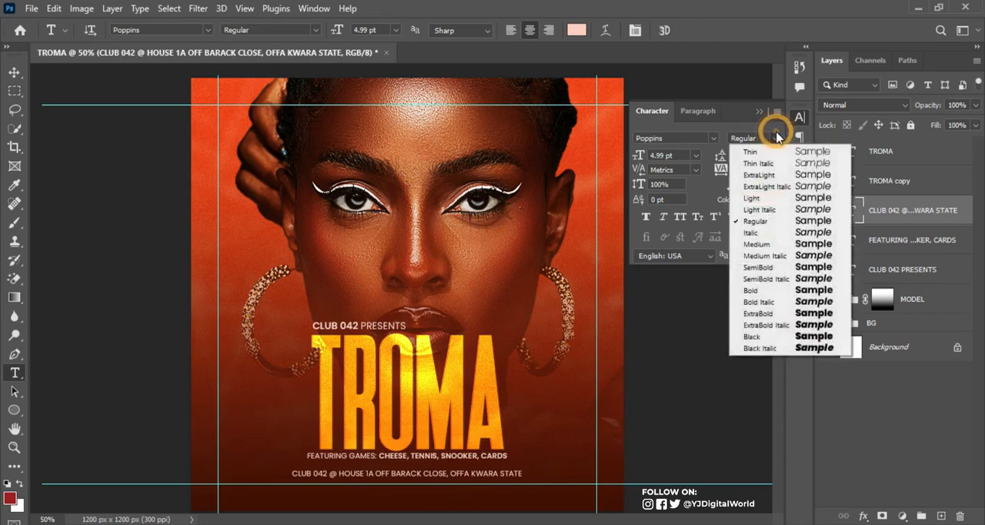
left_click(773, 267)
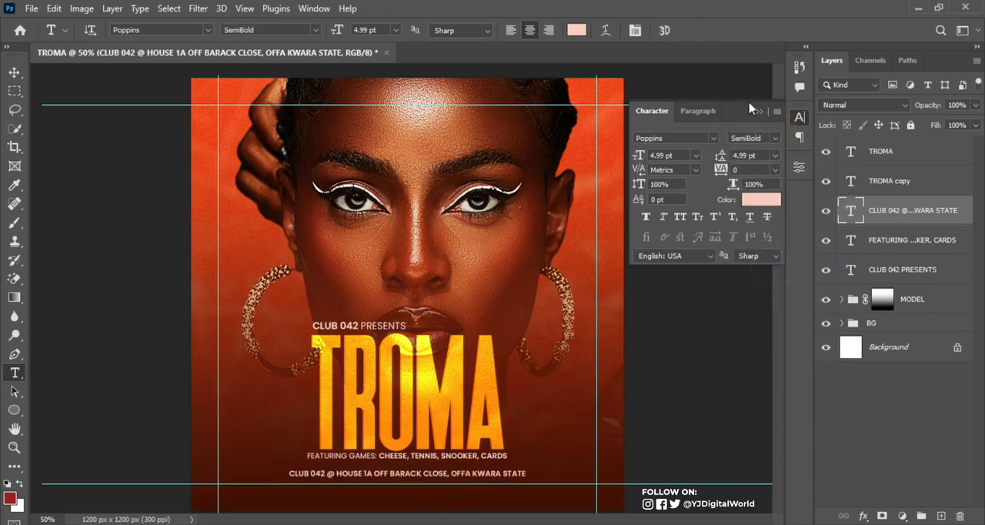
left_click(761, 110)
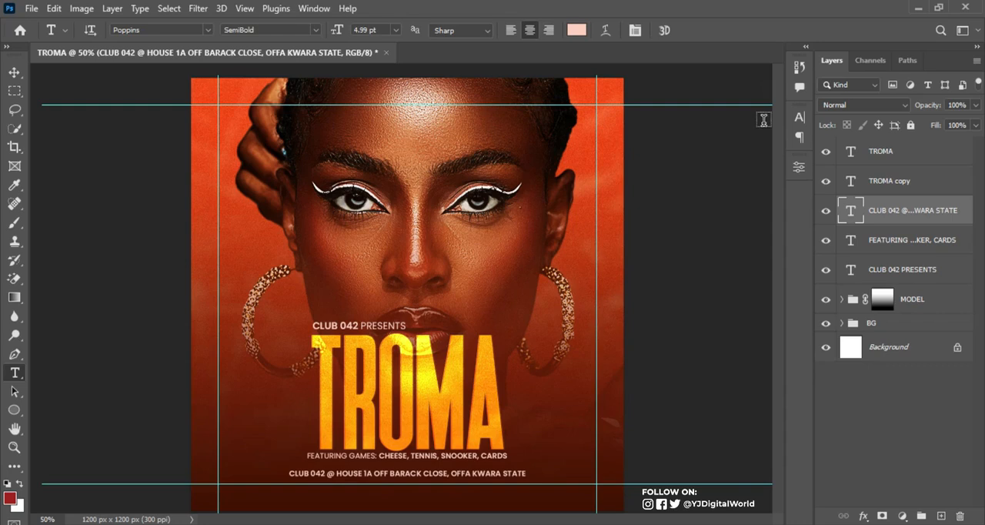
key("v")
key("Up")
key("Up")
key("Up")
key("Up")
key("Up")
key("Up")
key("Up")
key("Up")
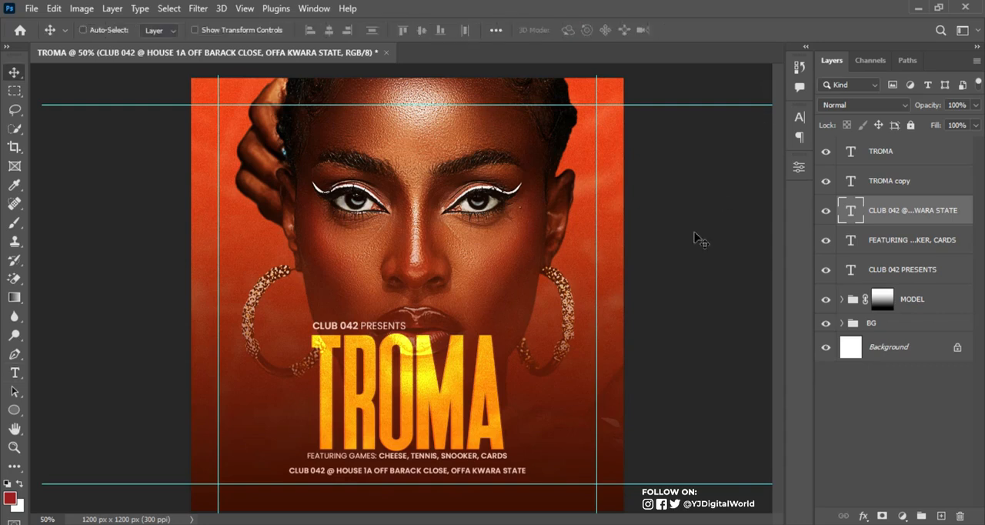
Duplicate the venue address line just below itself, and copy the full FOR MORE INFO contact line from the Notepad notes, returning to Photoshop
left_click_drag(468, 477, 467, 482)
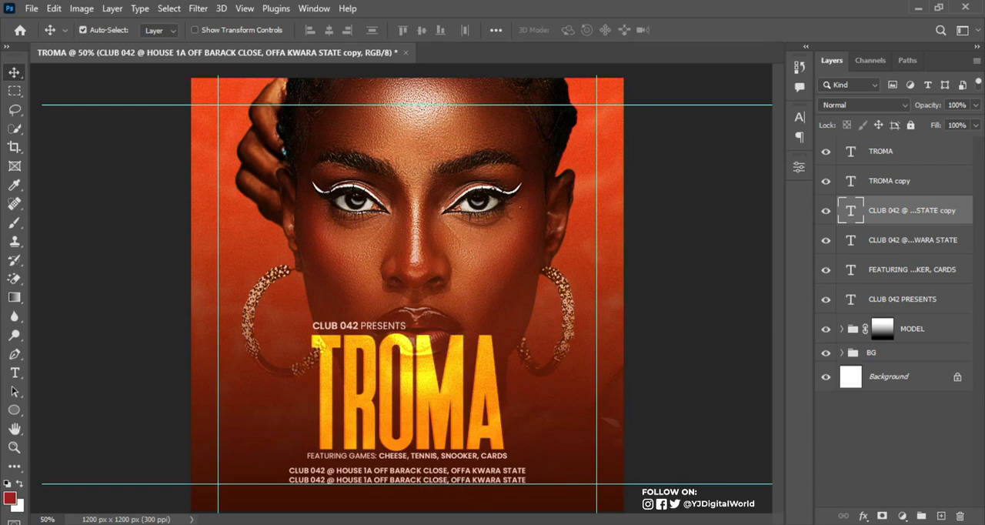
key("alt+Tab")
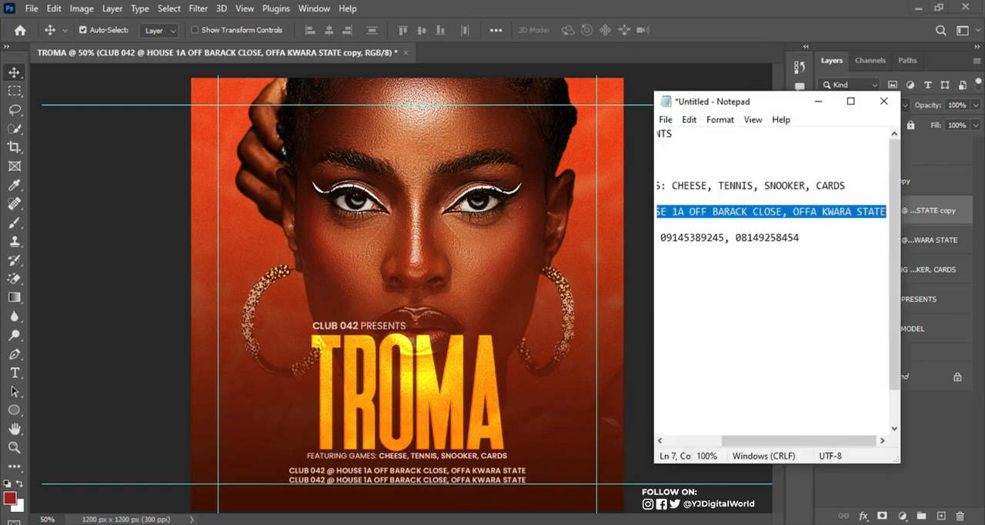
left_click(703, 440)
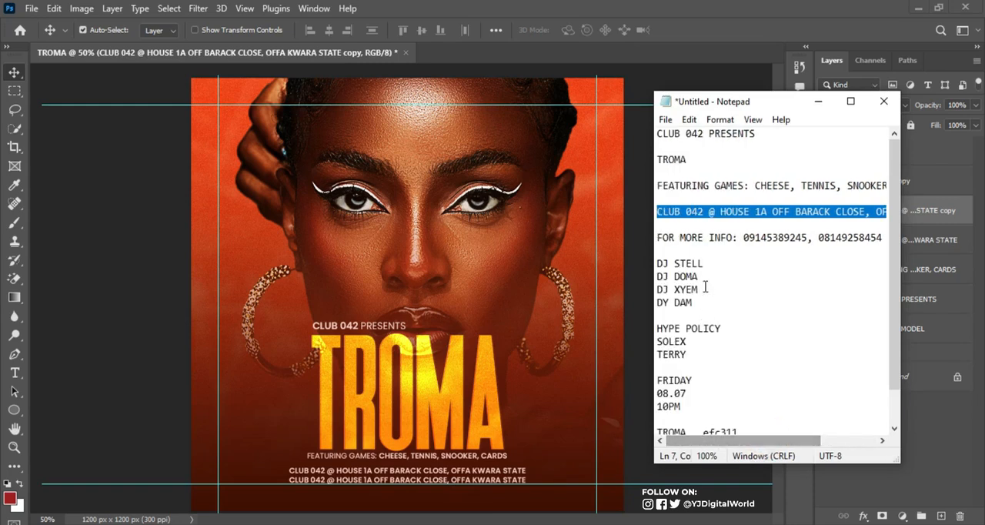
left_click(658, 237)
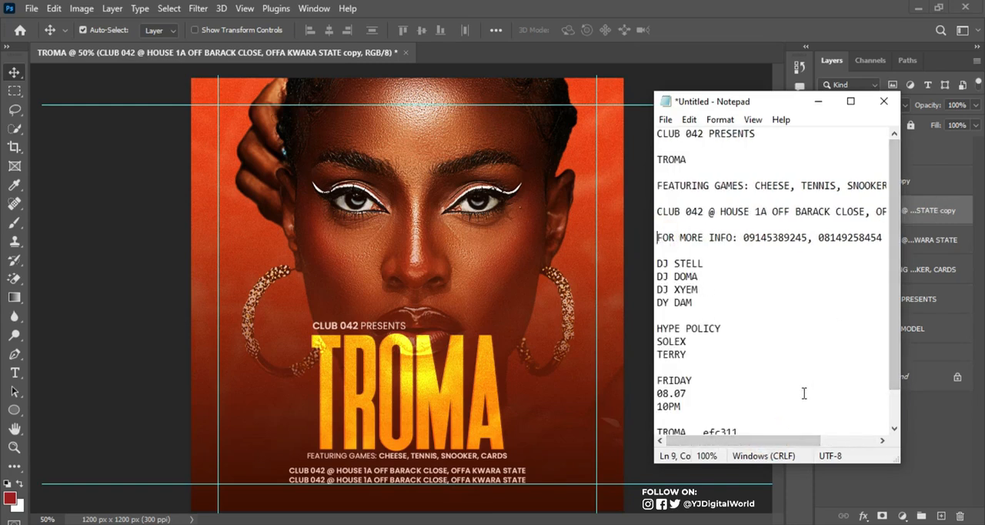
left_click_drag(766, 442, 827, 444)
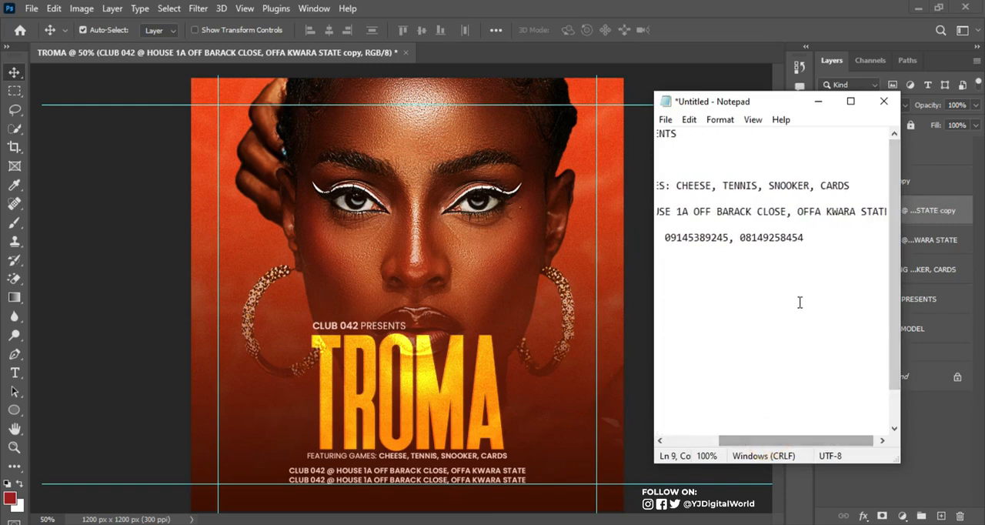
left_click(821, 244, "shift")
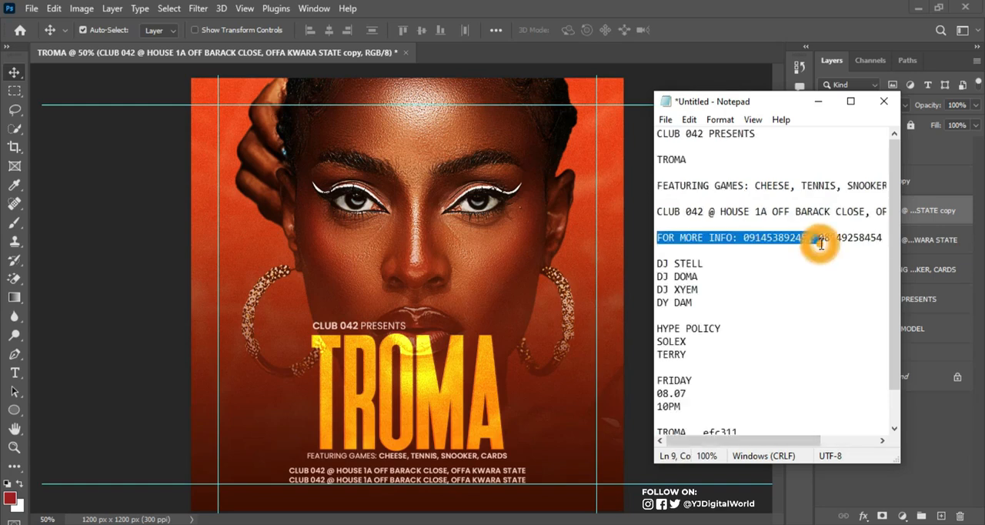
left_click(659, 240)
key("shift+End")
key("ctrl+c")
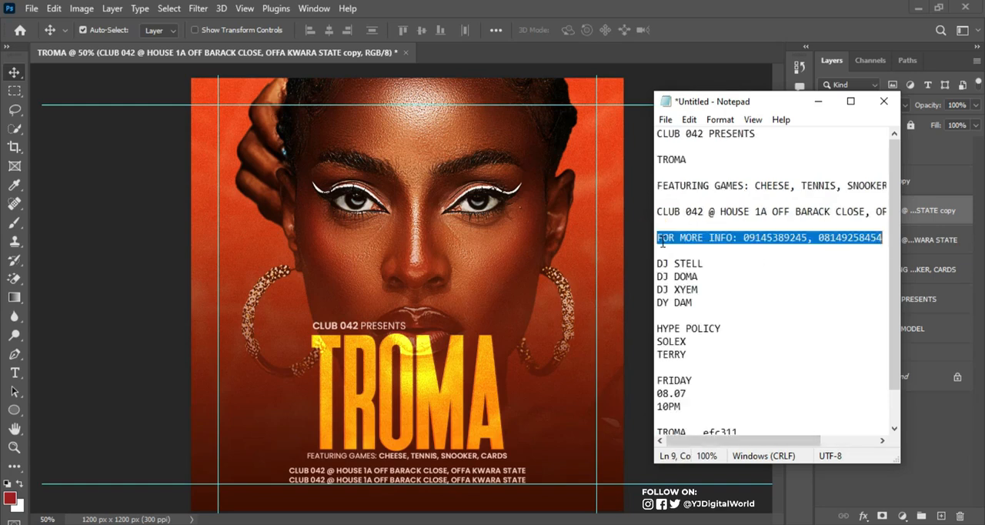
left_click(700, 19)
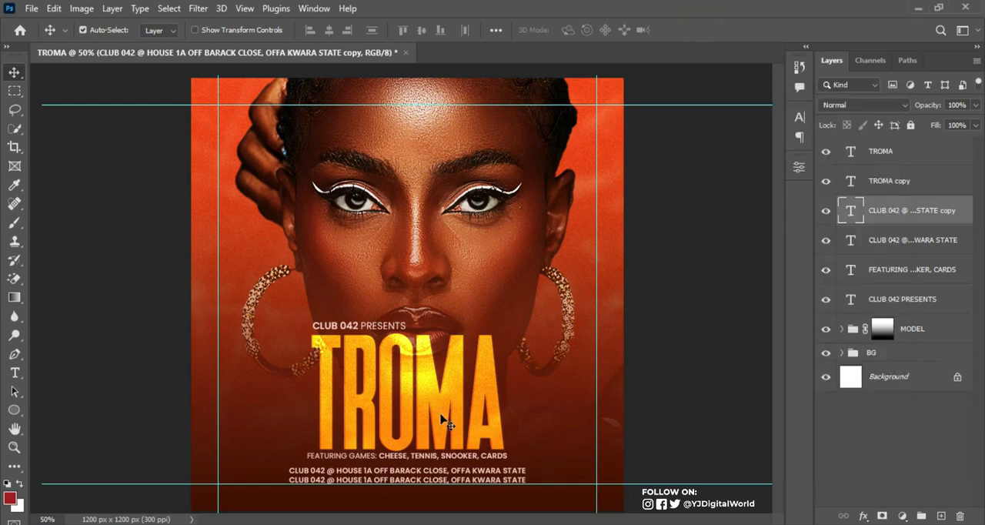
Replace the wording of the lower duplicated address line with the copied FOR MORE INFO contact line
key("t")
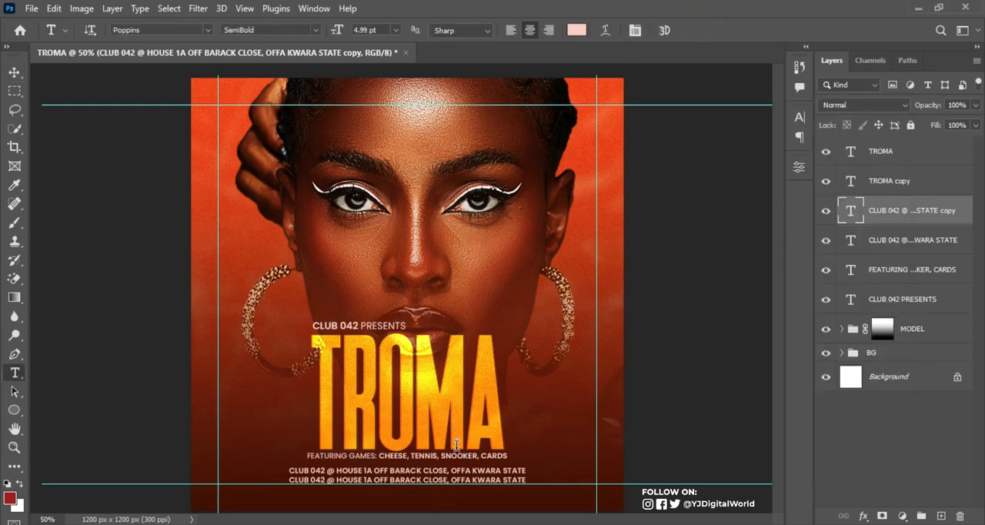
left_click(445, 483)
key("ctrl+a")
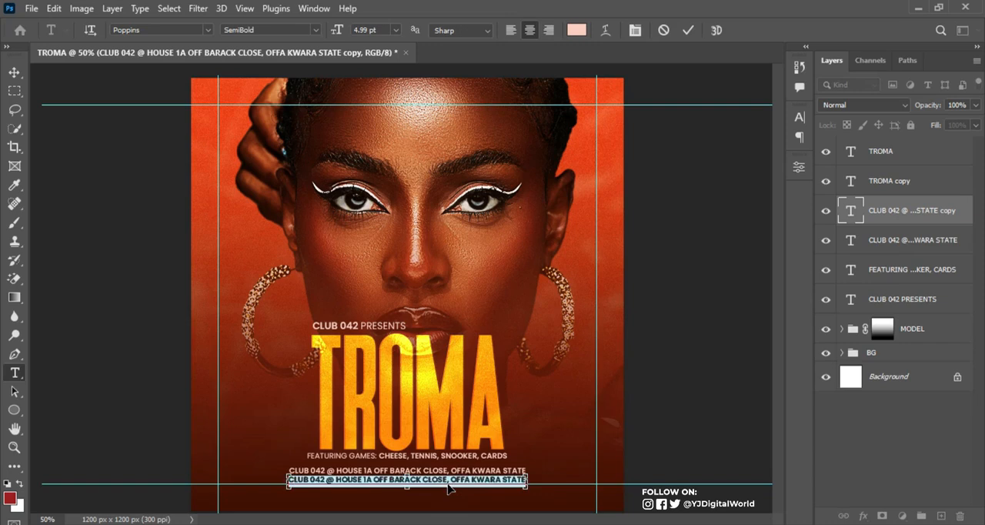
key("ctrl+v")
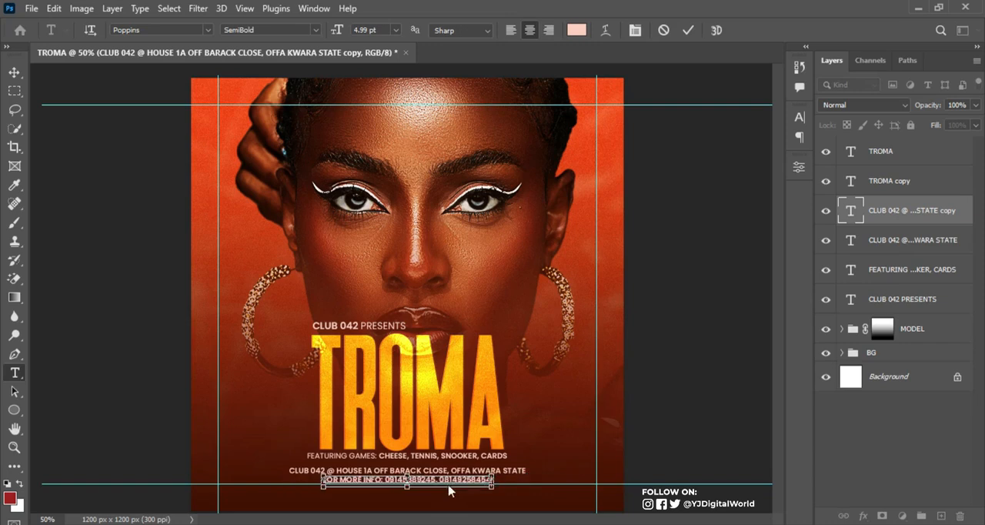
key("ctrl+Return")
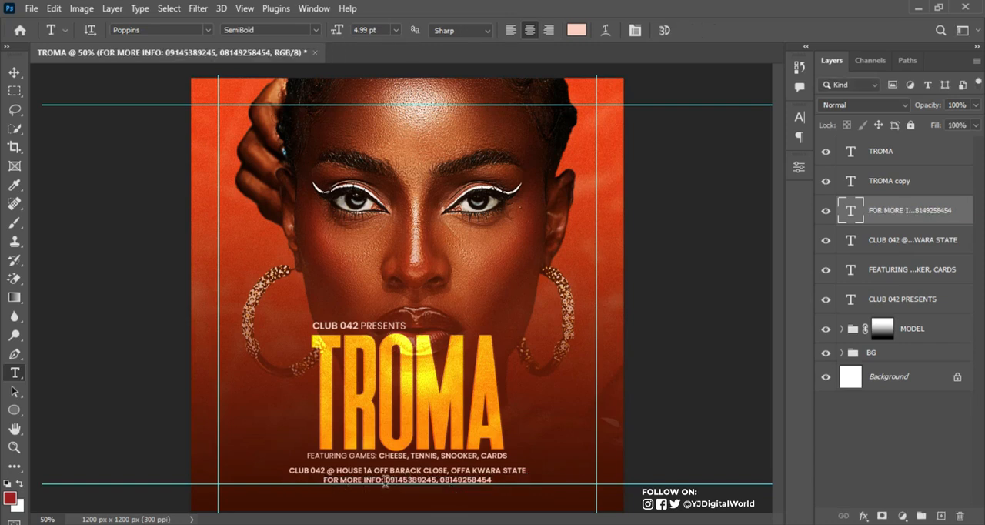
Set only the words FOR MORE INFO: in the contact line to Poppins Regular
left_click_drag(385, 482, 323, 483)
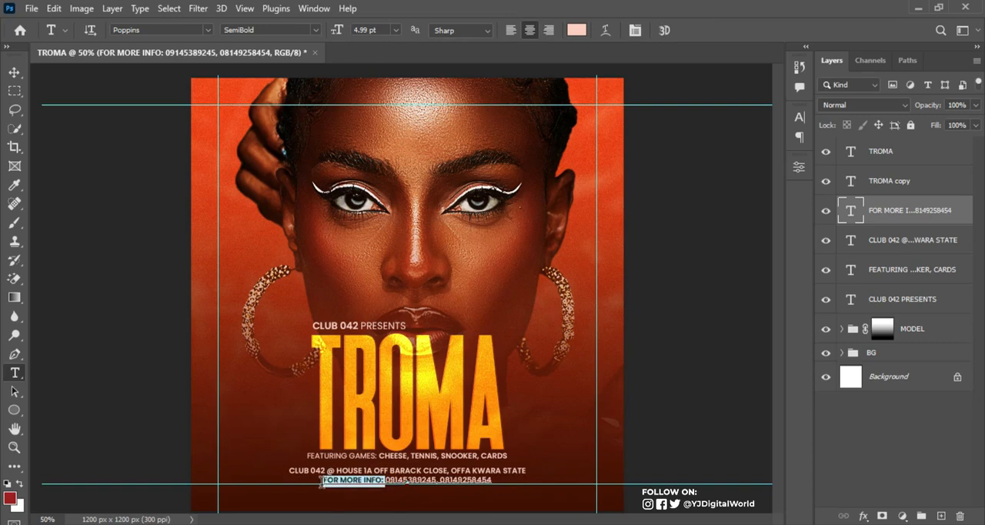
left_click(799, 117)
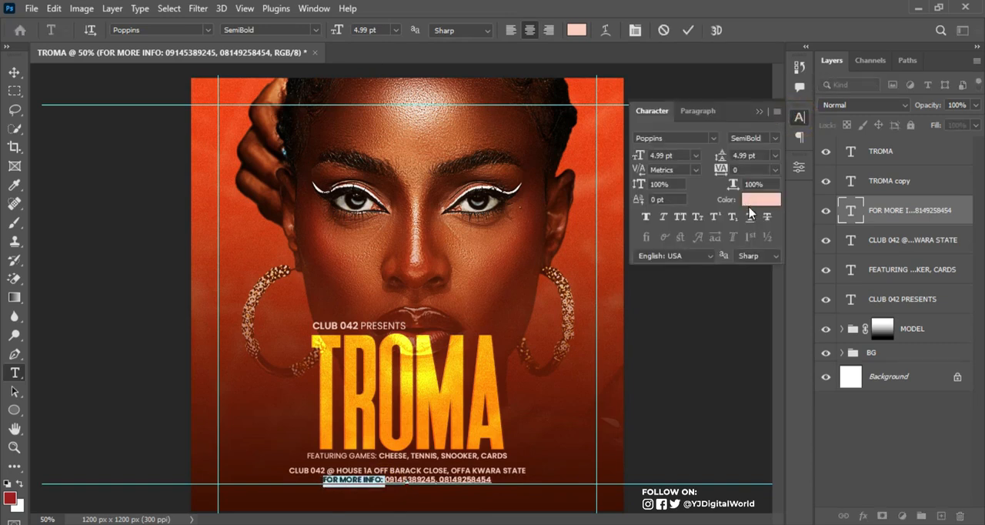
left_click(776, 138)
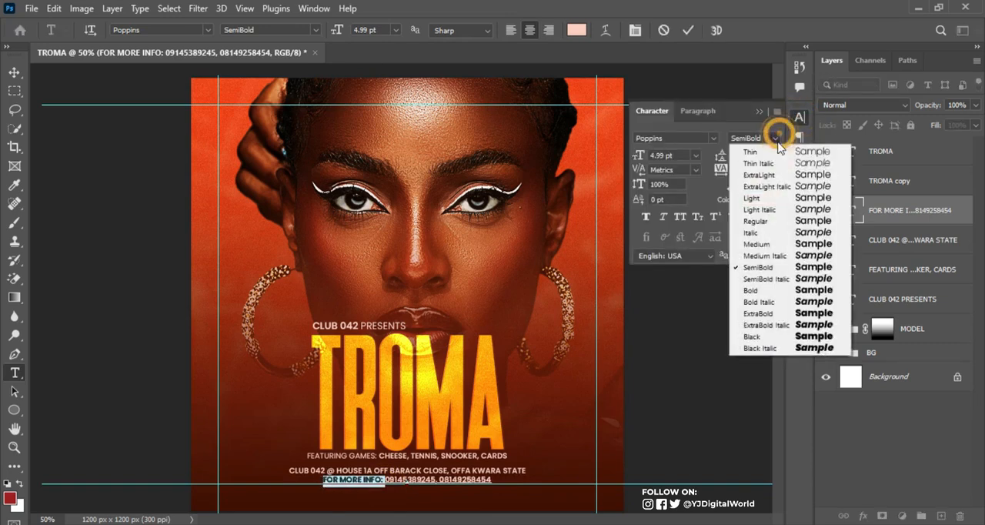
left_click(770, 219)
left_click(688, 30)
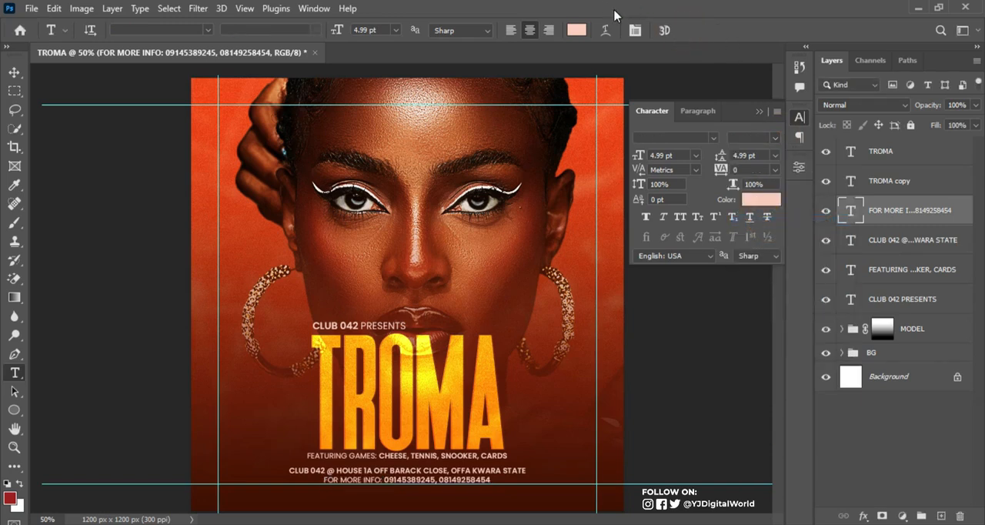
left_click(761, 112)
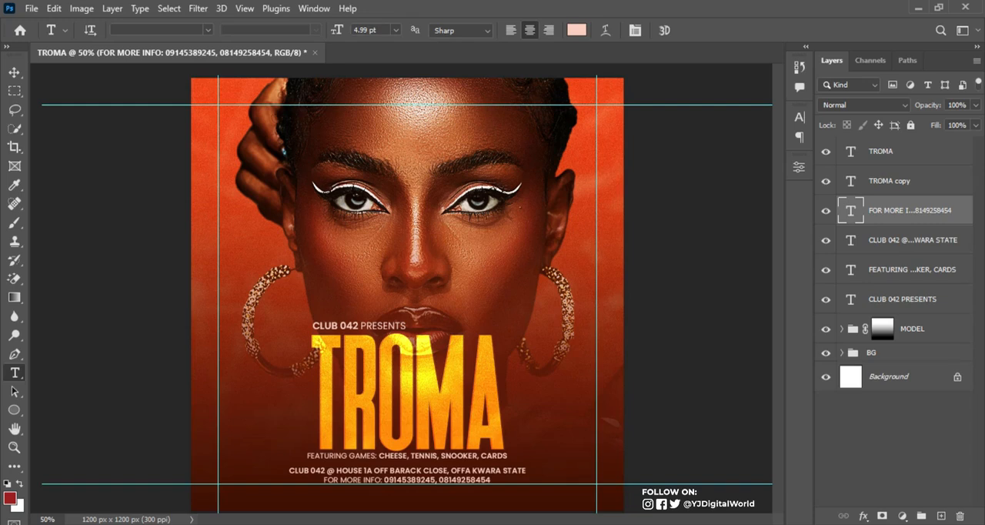
Copy the four-line DJ list from the Notepad notes and add it in Photoshop as a new text block left of the TROMA title
key("alt+Tab")
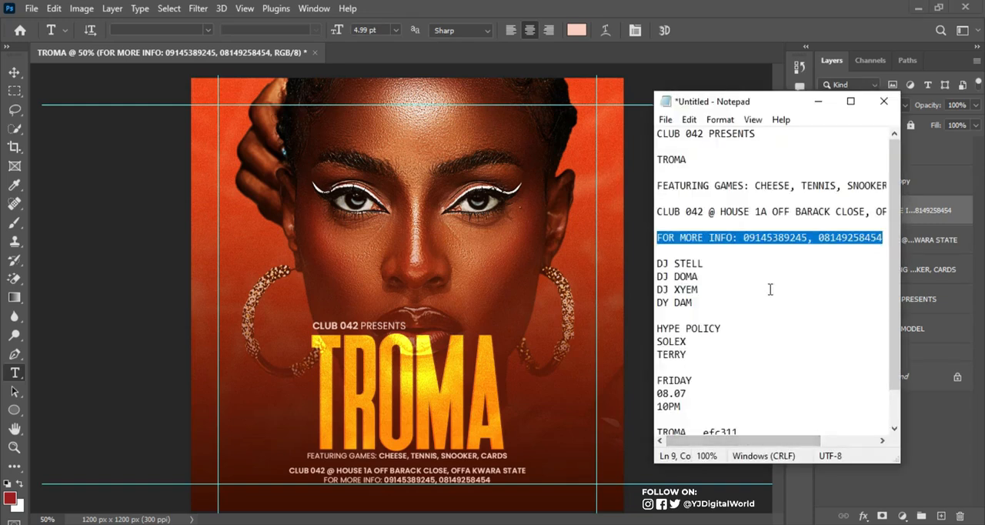
left_click(656, 263)
left_click_drag(655, 264, 712, 309)
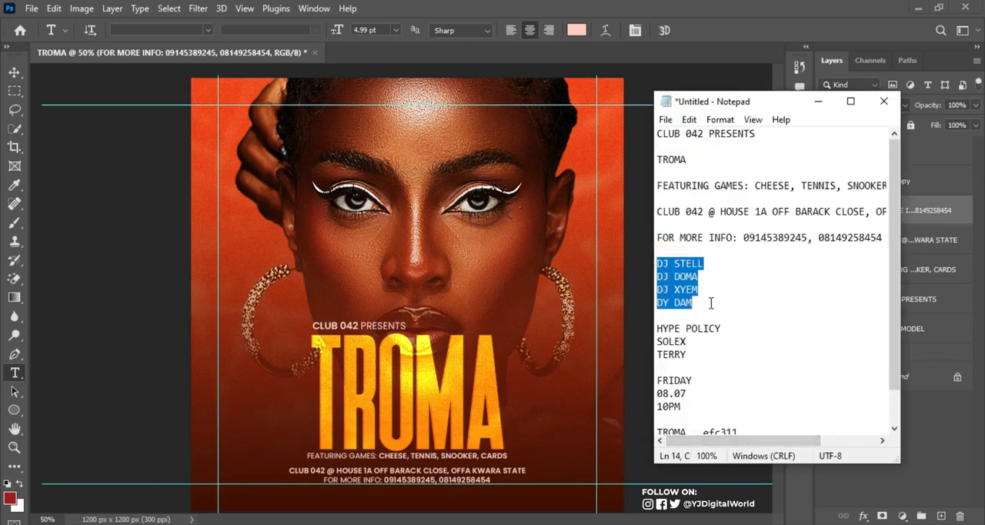
left_click(668, 7)
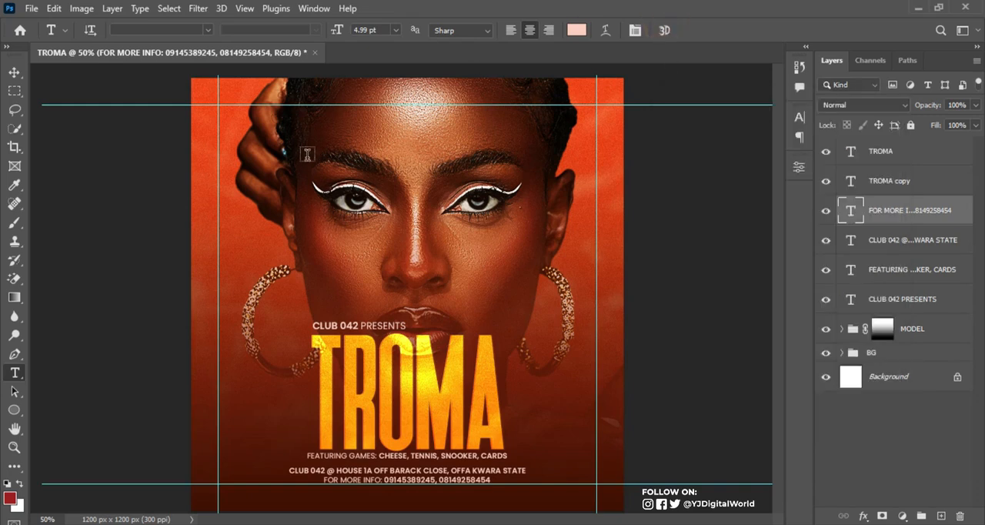
left_click(260, 392)
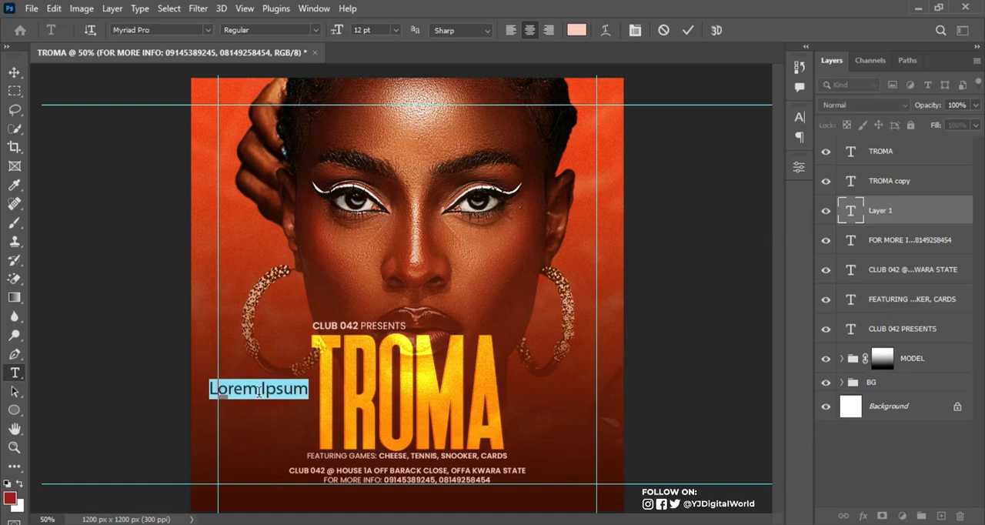
key("ctrl+v")
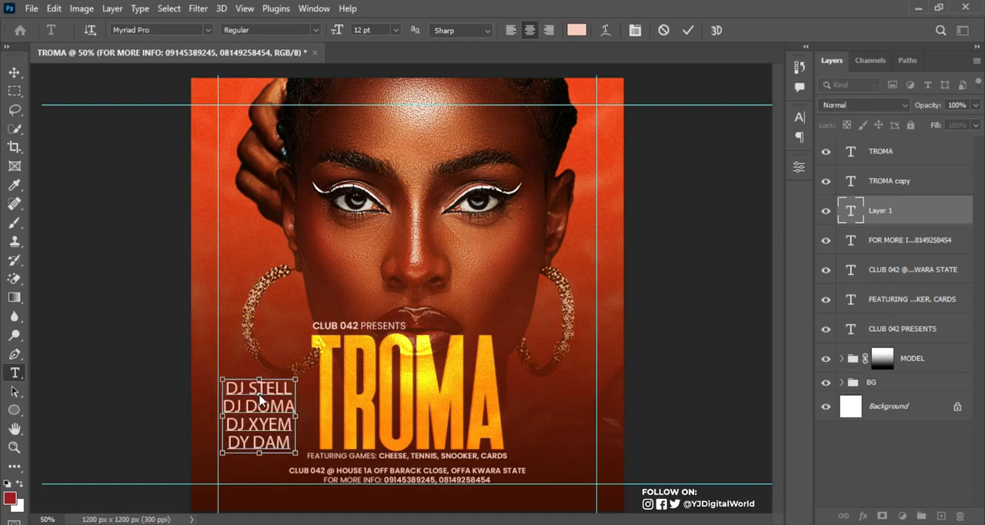
key("ctrl+Return")
Set the DJ list to Poppins Regular and left-align its lines
left_click(169, 29)
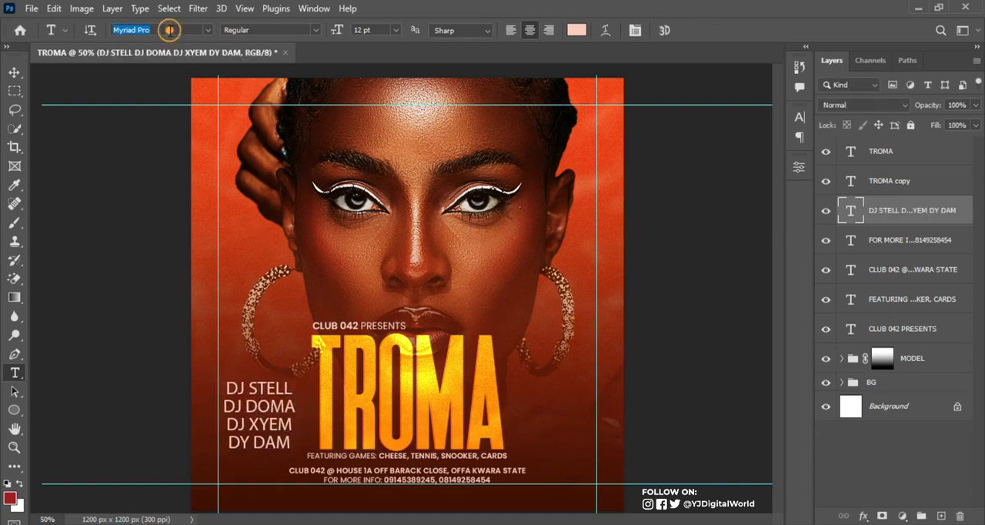
type("POPP")
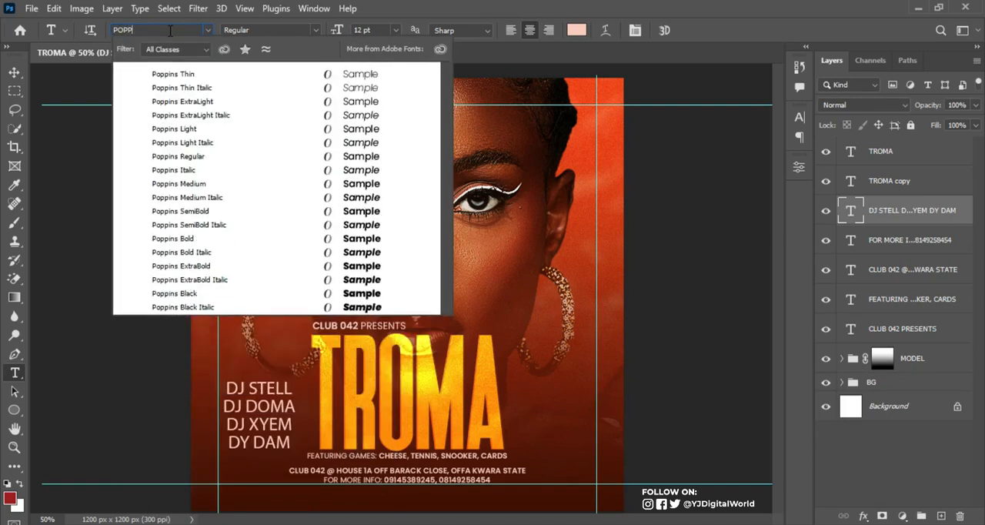
key("Return")
left_click(316, 30)
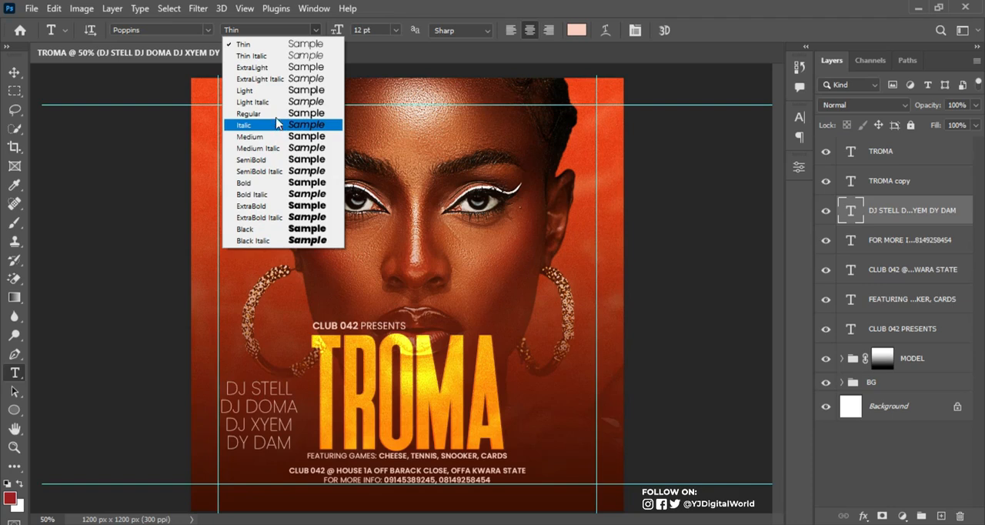
left_click(276, 113)
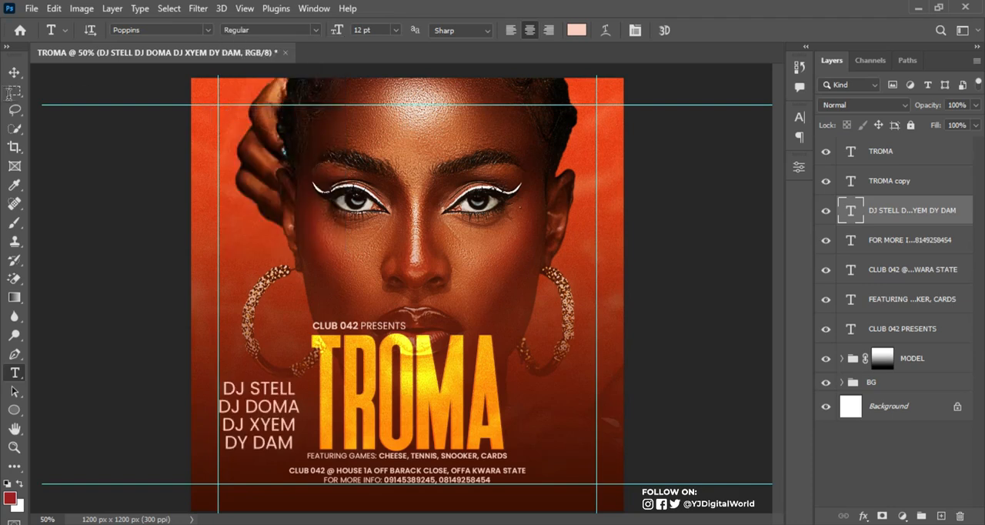
left_click(800, 117)
left_click(801, 120)
left_click(510, 29)
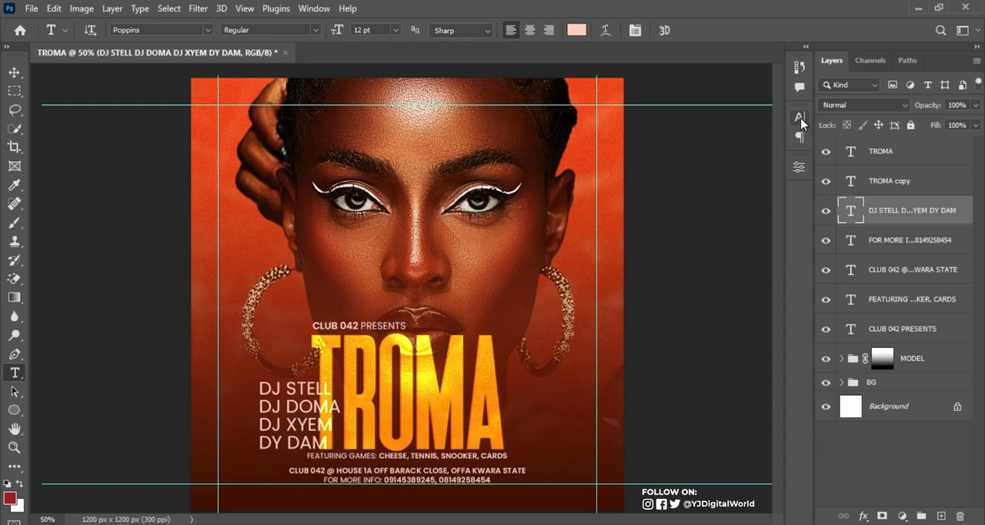
Scale the DJ list down to about 38% and place it in the gap left of the TROMA title
key("ctrl+t")
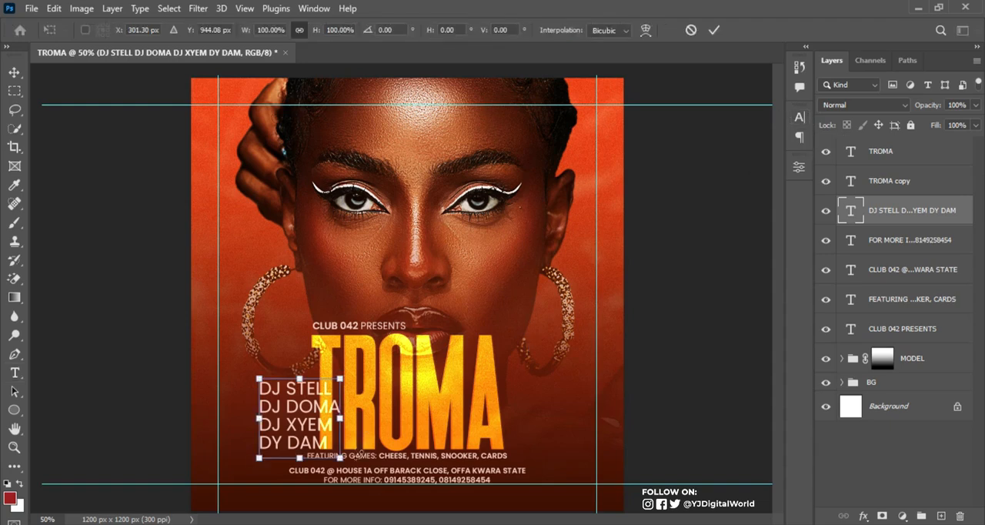
left_click_drag(341, 458, 295, 387)
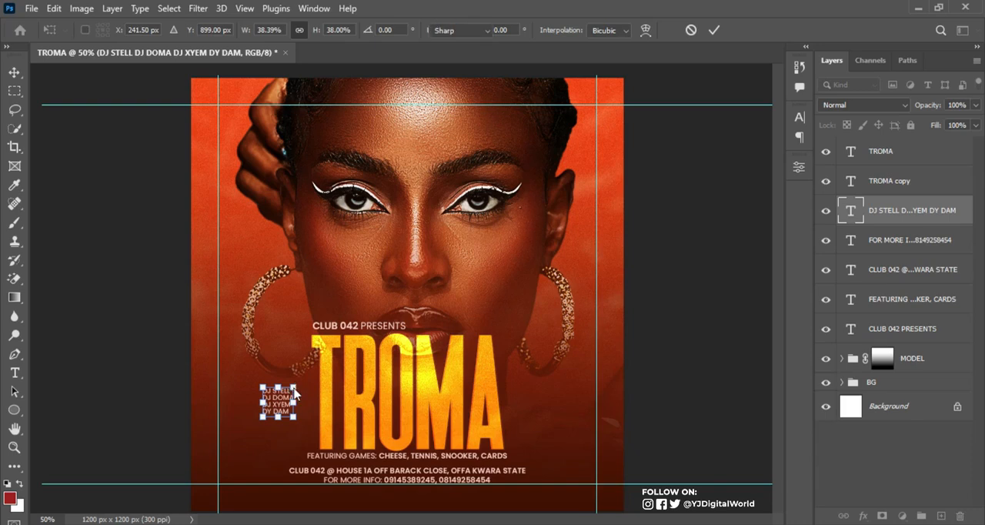
key("Return")
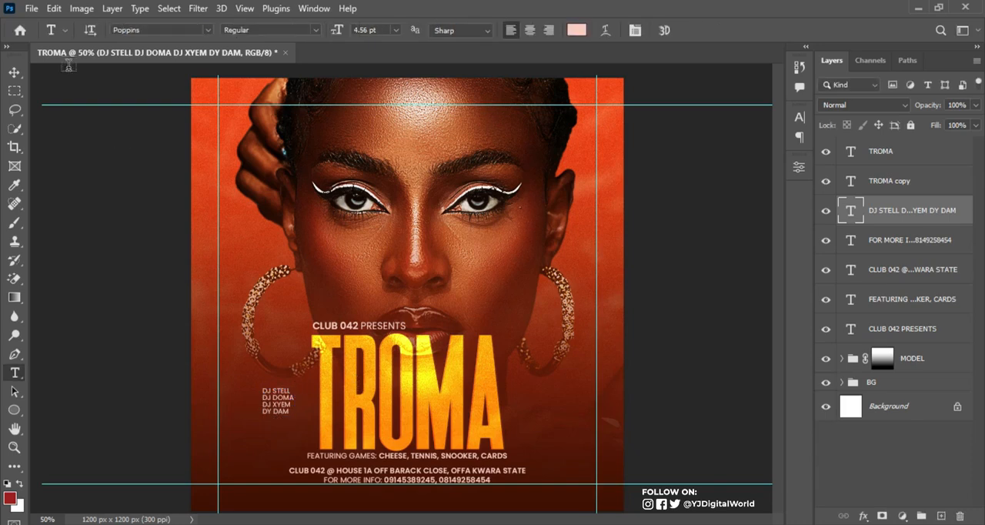
Duplicate the DJ list and place the copy directly beneath the original
left_click(14, 72)
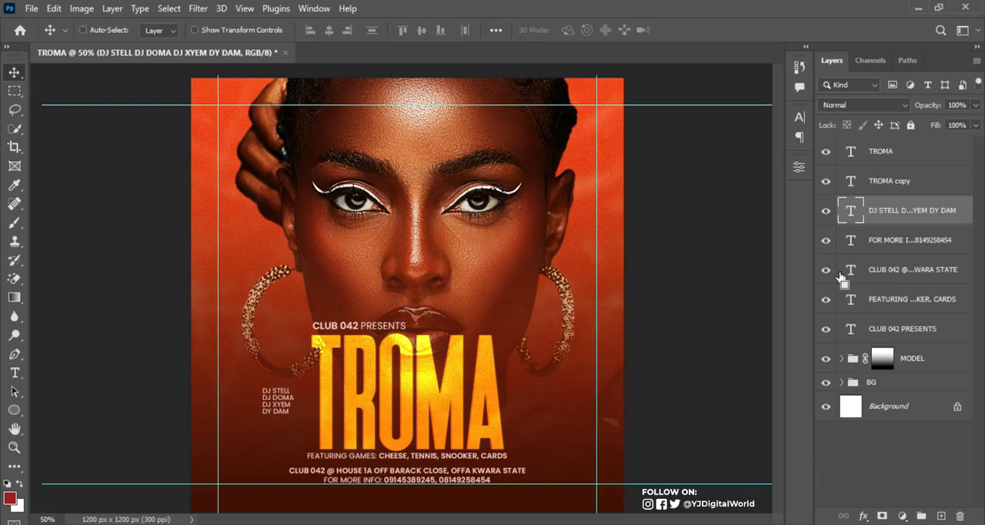
key("ctrl+j")
key("ctrl+t")
left_click_drag(286, 411, 284, 440)
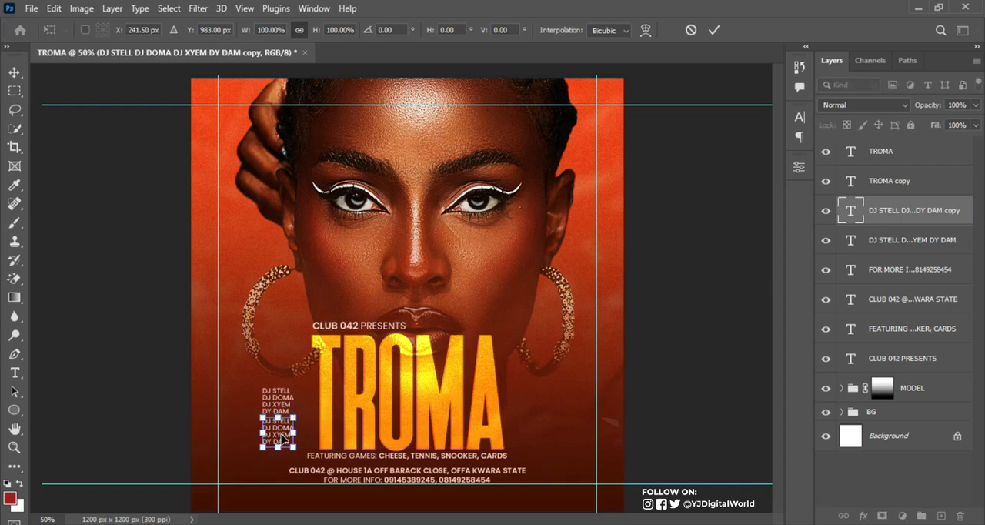
key("Return")
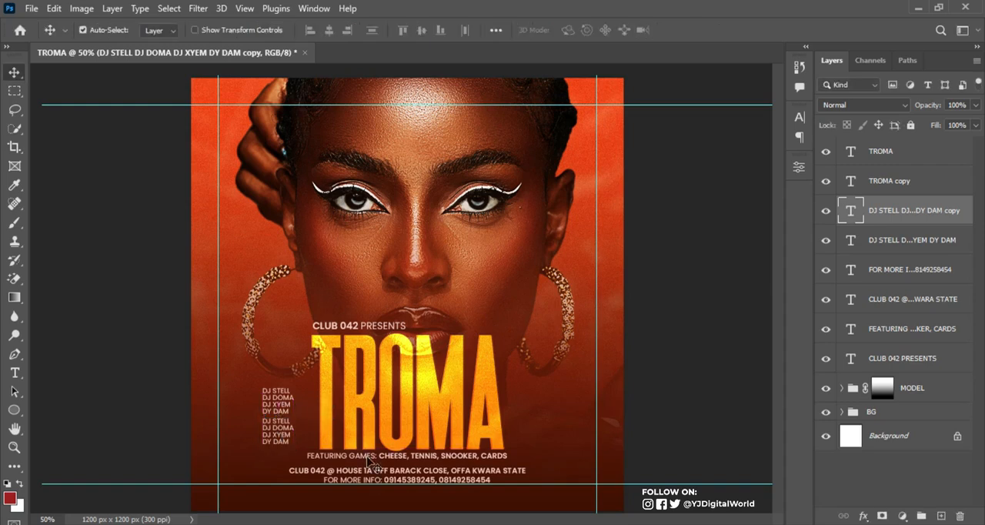
Replace the lower DJ list's wording with the three-line HYPE POLICY block from the Notepad notes, and move it slightly down from the DJ list
key("alt+Tab")
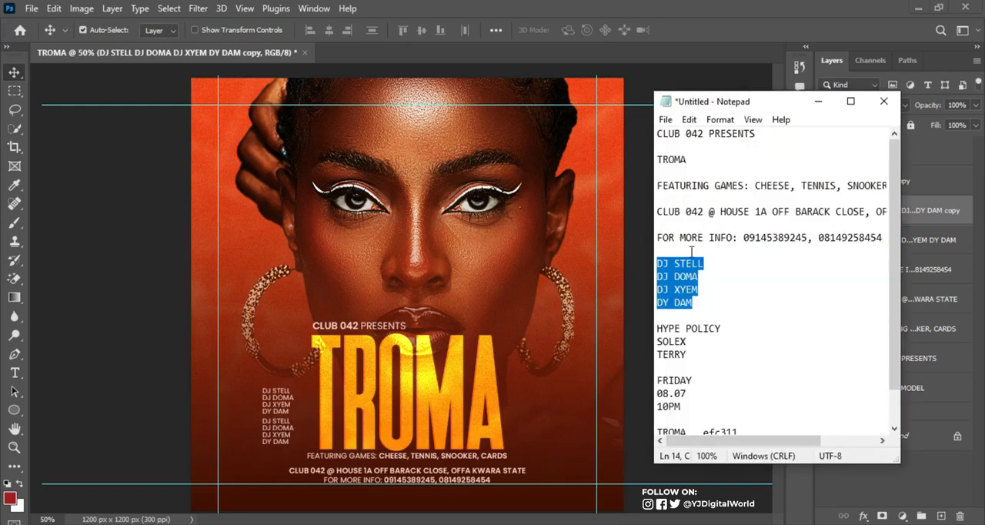
left_click_drag(659, 328, 692, 356)
key("ctrl+c")
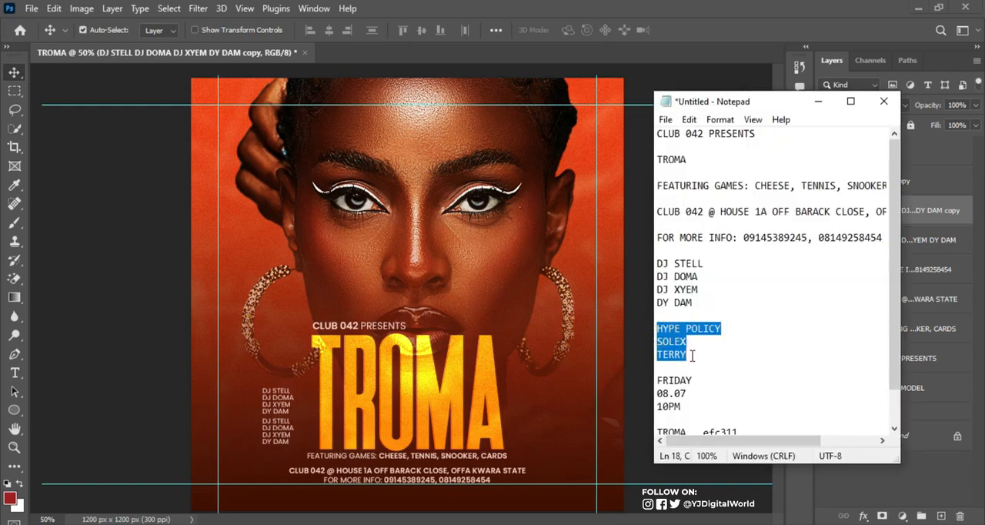
left_click(667, 6)
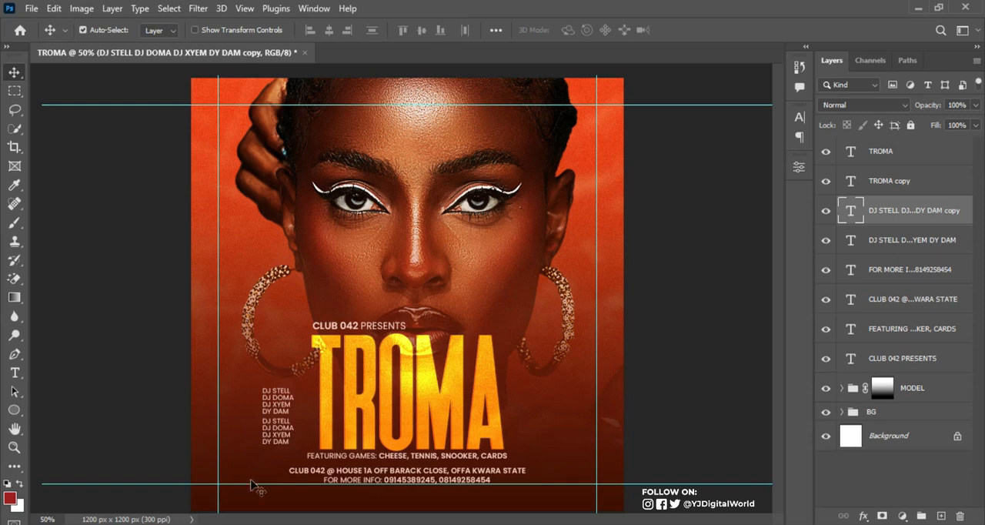
key("t")
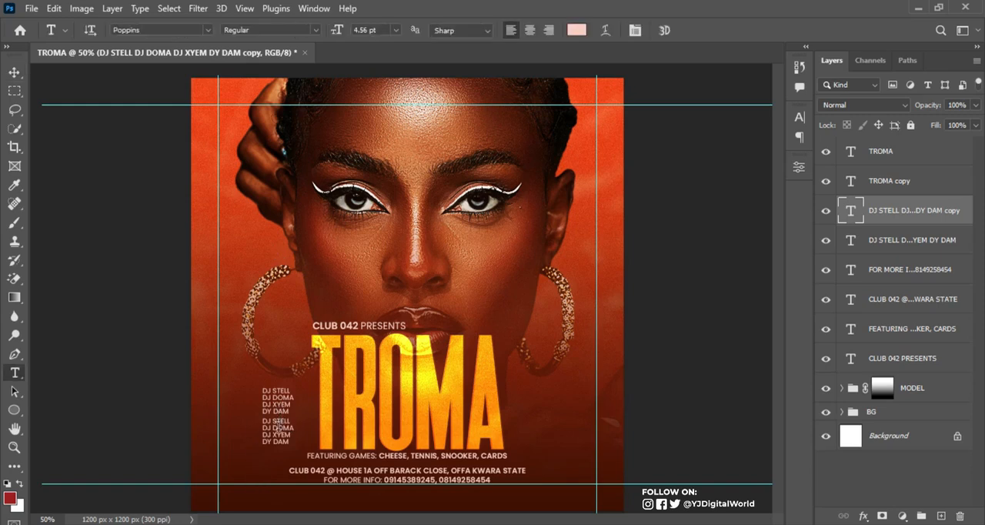
left_click(278, 426)
key("ctrl+a")
key("ctrl+v")
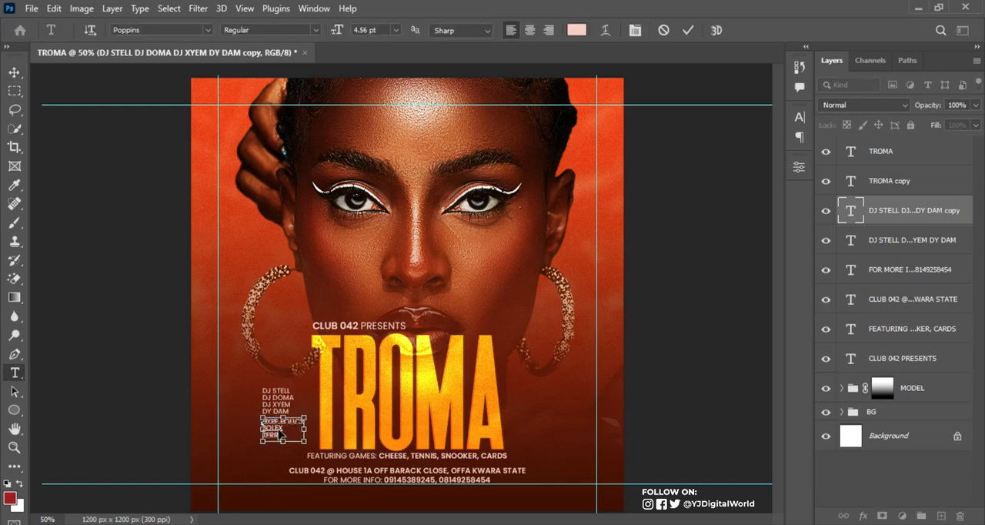
key("ctrl+Return")
key("v")
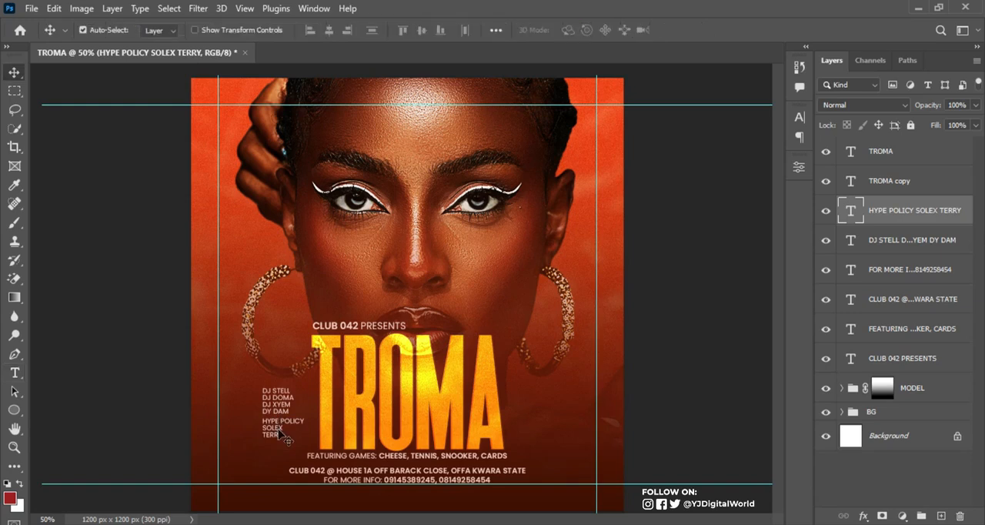
left_click_drag(279, 433, 276, 444)
Set only the words HYPE POLICY to a heavier Poppins weight, and hide the margin guides
key("t")
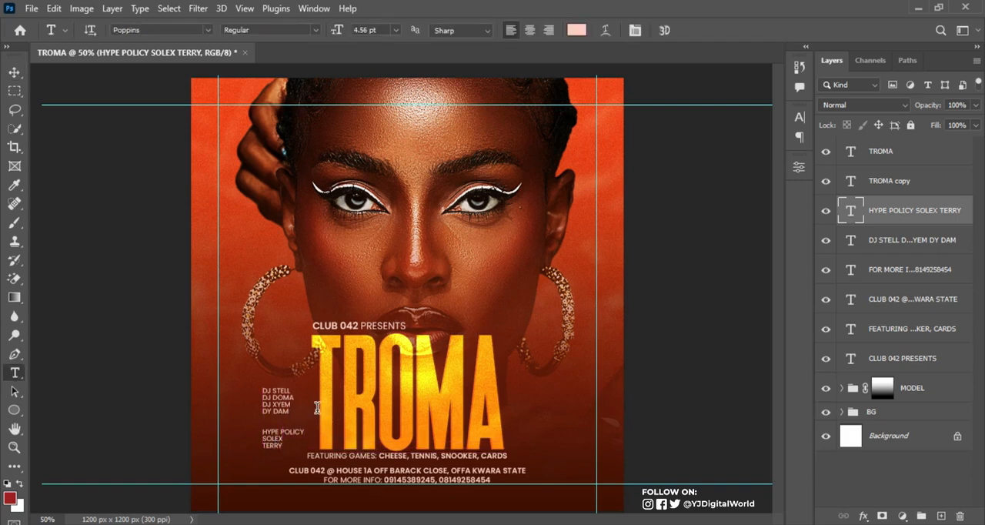
left_click_drag(262, 433, 309, 433)
left_click(799, 121)
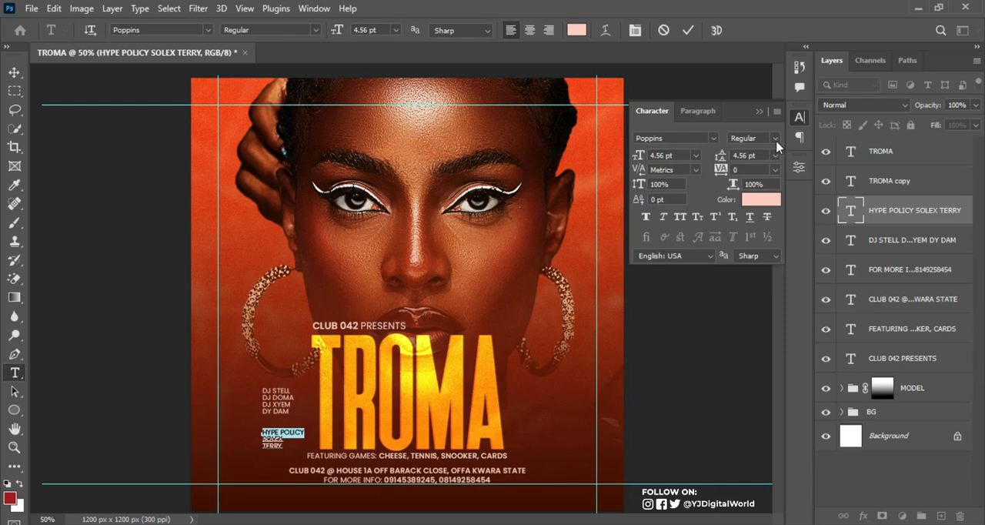
left_click(776, 139)
left_click(743, 268)
left_click(689, 29)
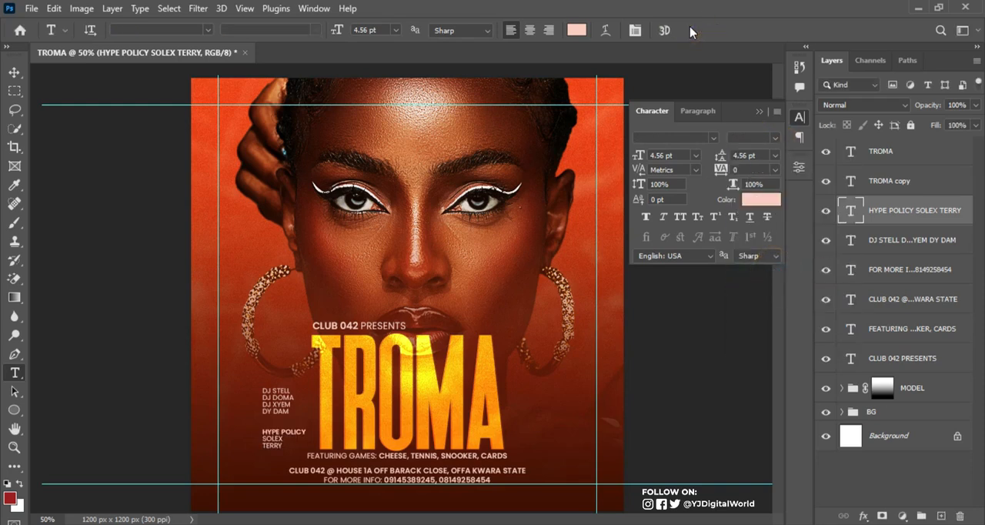
key("ctrl+semicolon")
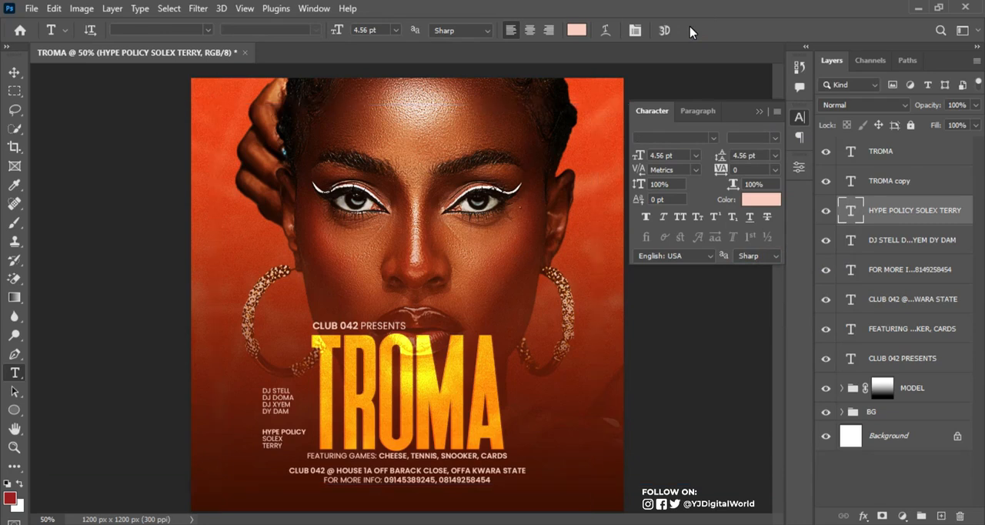
left_click(762, 110)
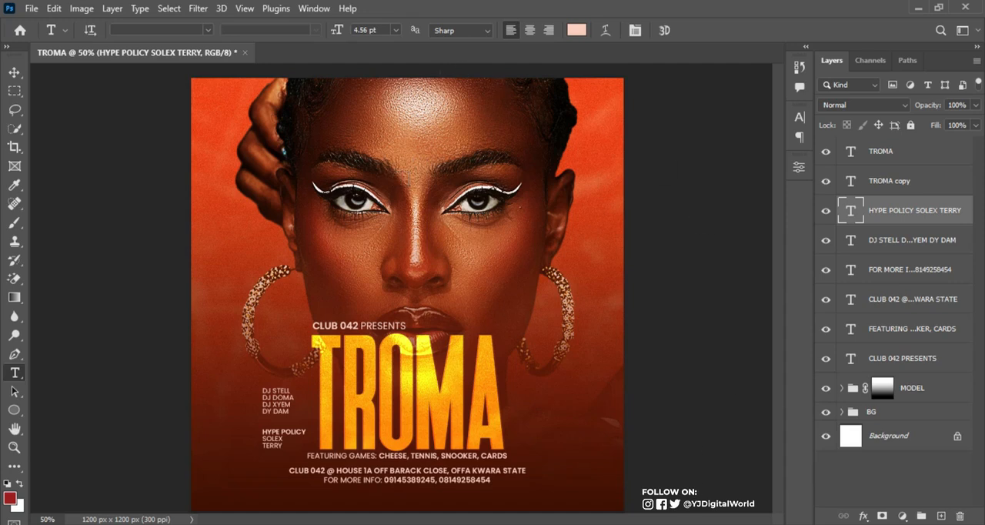
Copy FRIDAY from the Notepad notes and add it in Photoshop as a new text right of the TROMA title
key("alt+Tab")
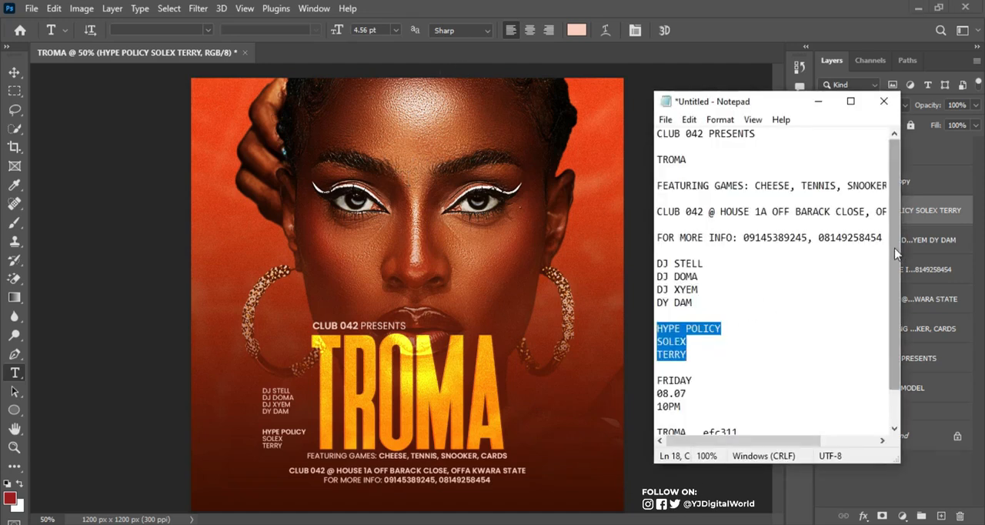
scroll(894, 248, "down", 1)
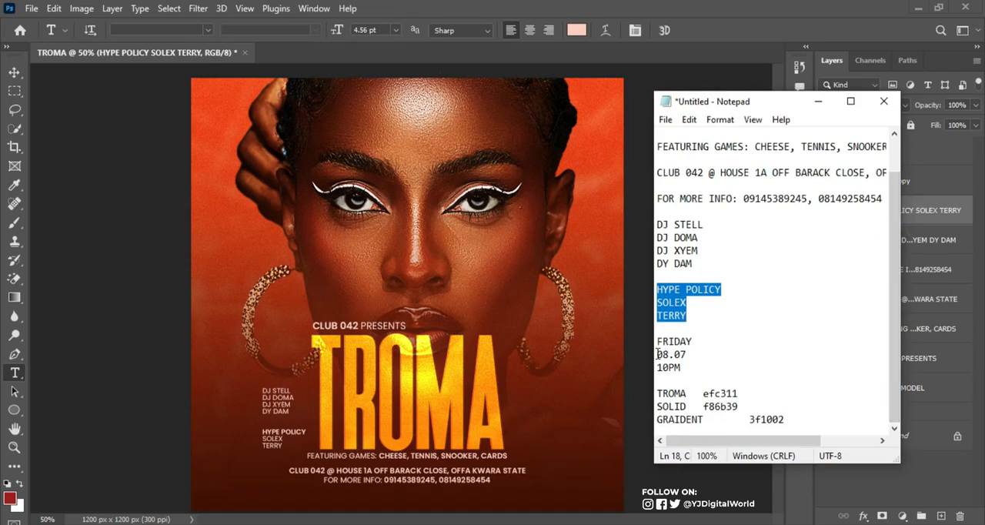
left_click_drag(658, 354, 687, 354)
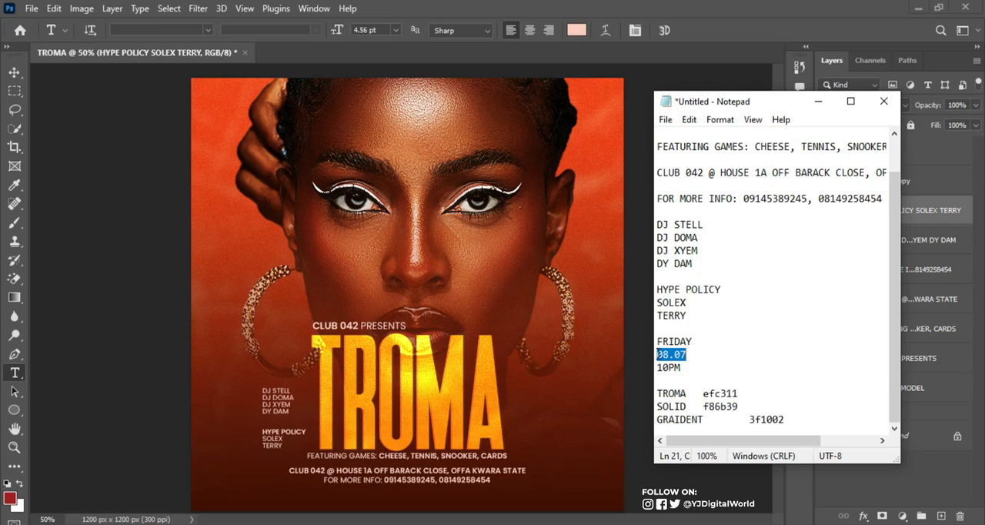
left_click_drag(657, 341, 704, 335)
key("ctrl+c")
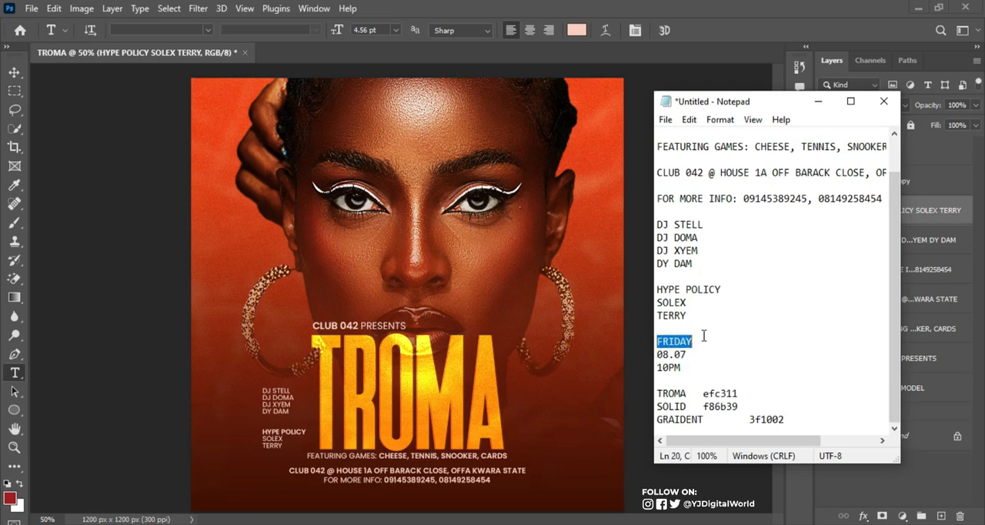
left_click(682, 17)
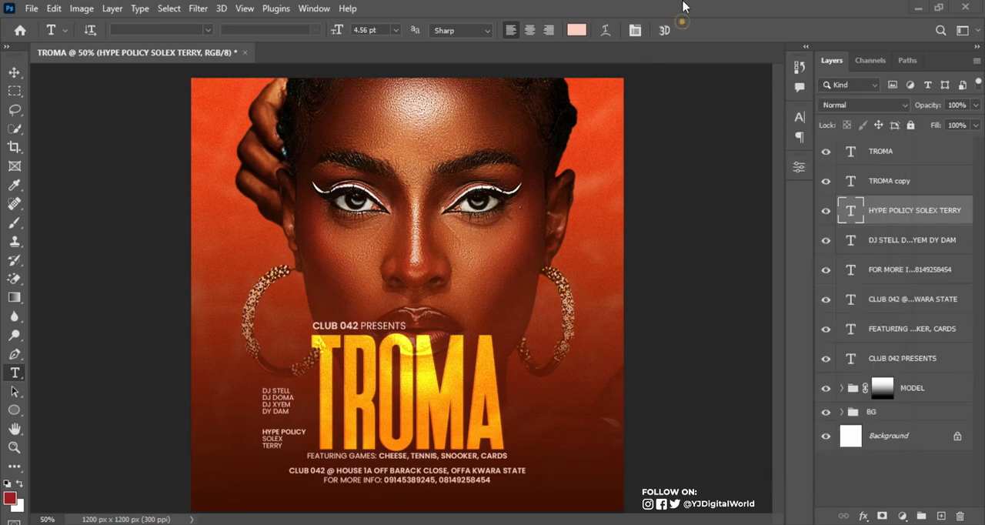
left_click(514, 399)
key("ctrl+v")
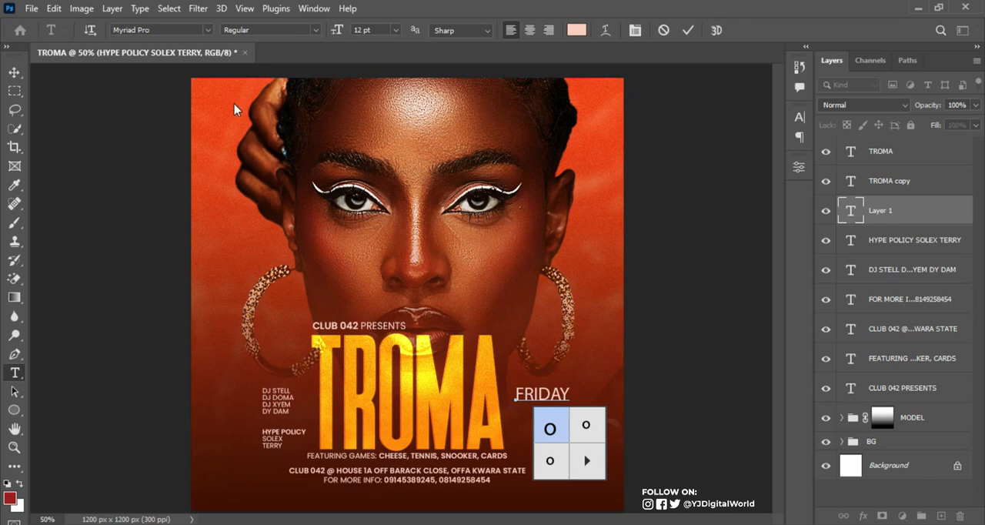
Set the FRIDAY text in Poppins SemiBold
left_click(159, 29)
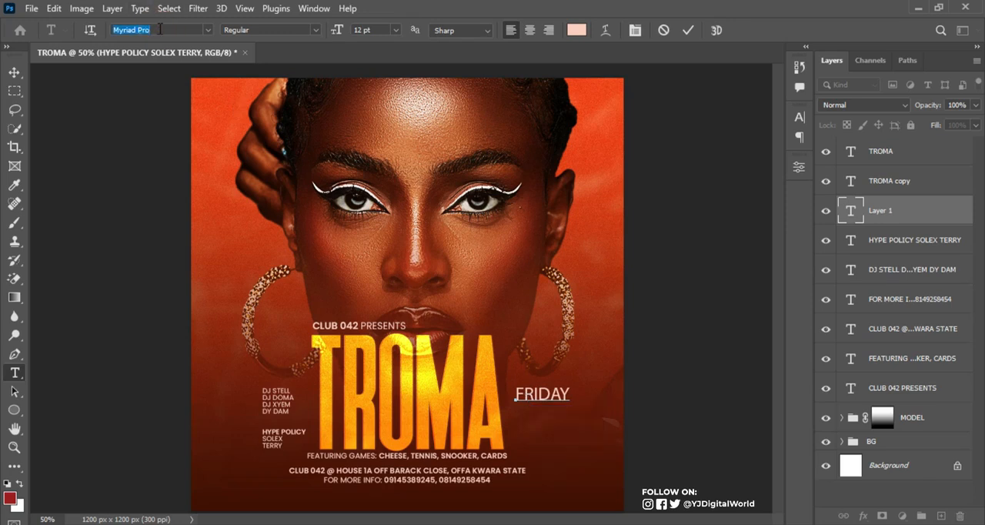
type("Poppins")
key("Return")
key("ctrl+a")
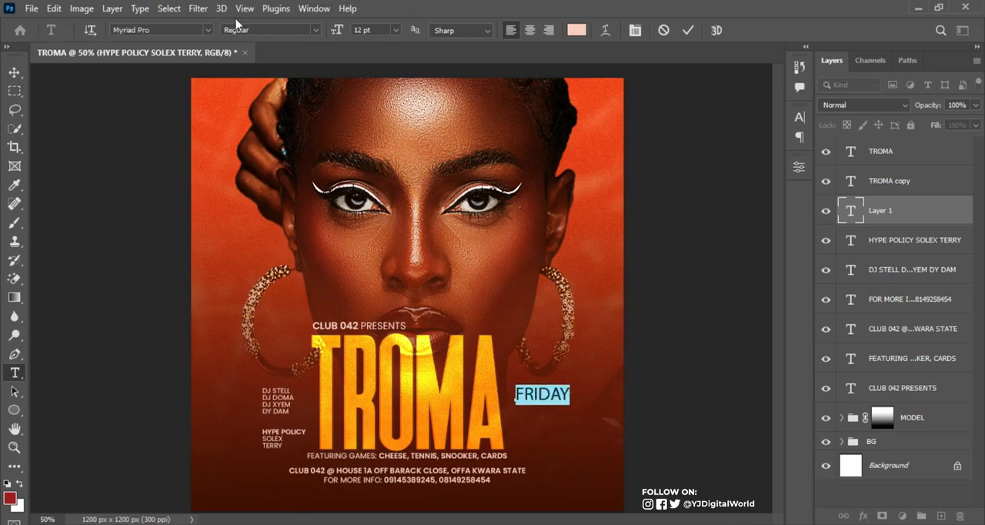
left_click(181, 30)
type("Poppins")
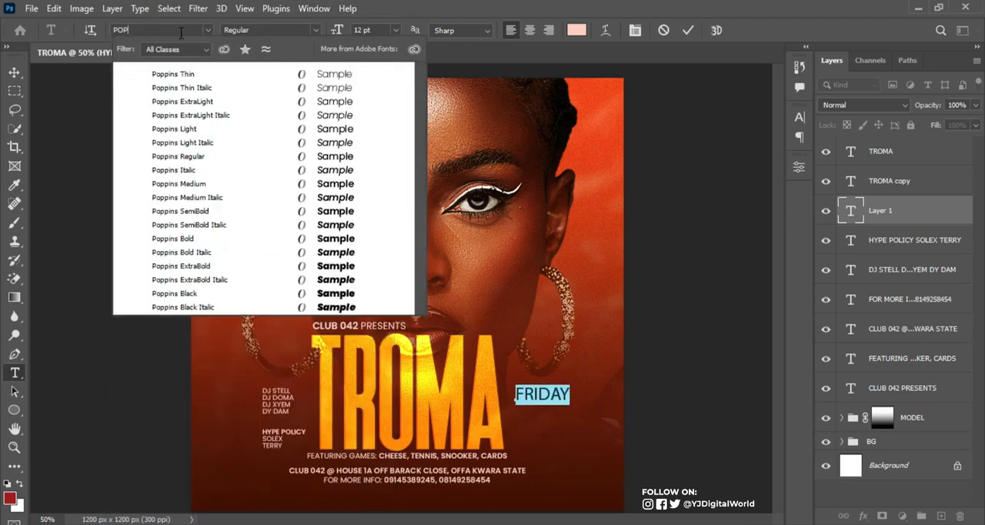
key("Return")
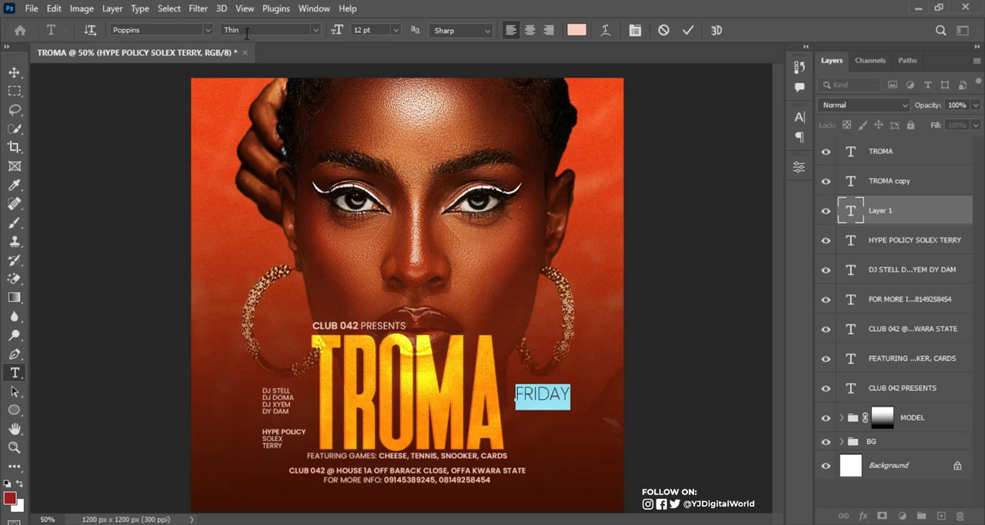
left_click(314, 31)
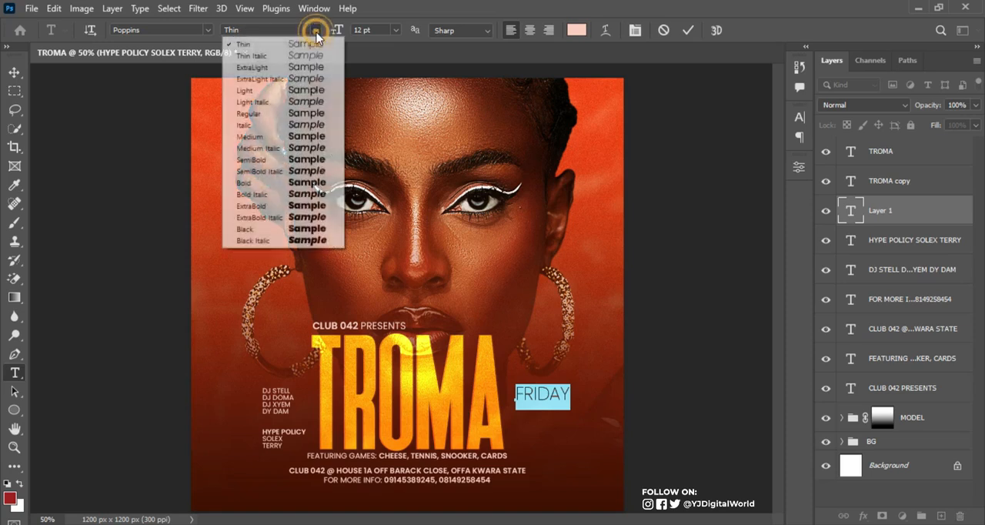
left_click(311, 172)
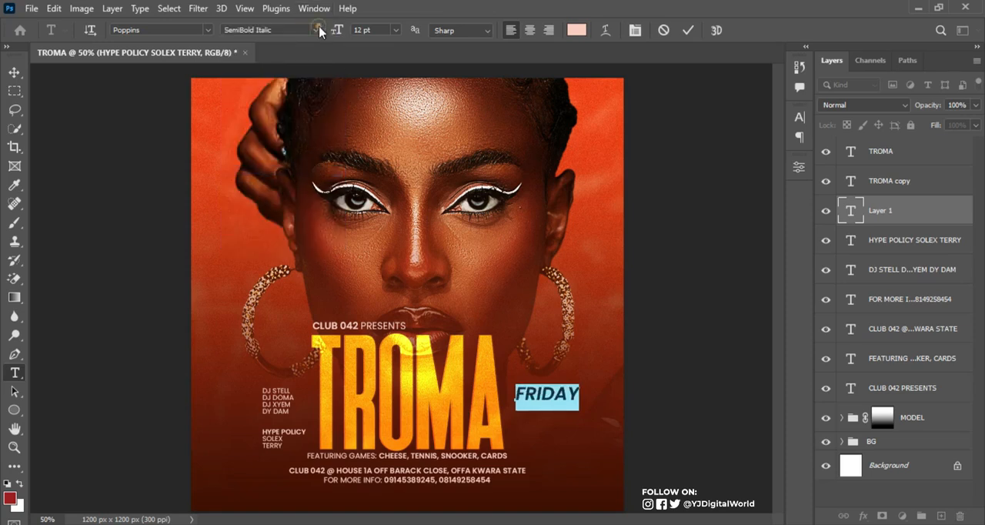
left_click(319, 31)
left_click(323, 160)
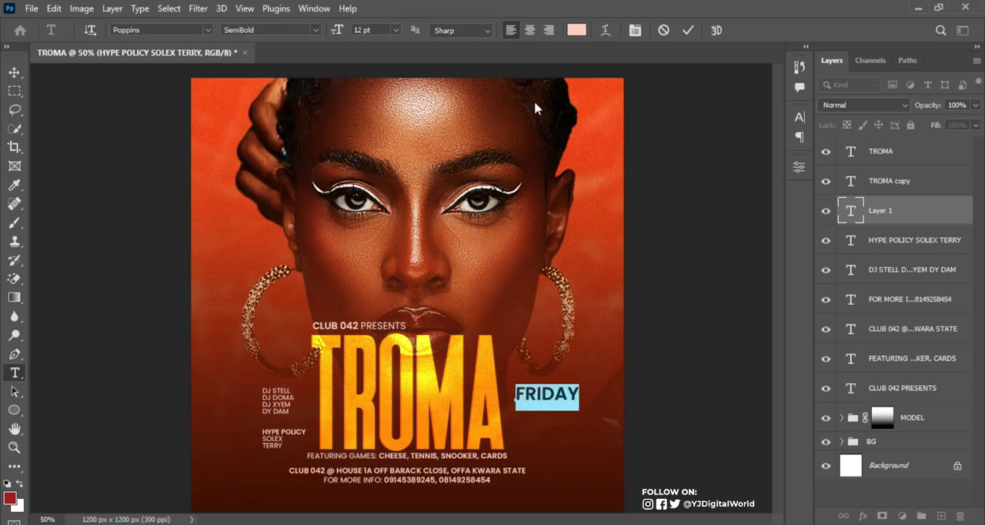
left_click(687, 30)
Scale the FRIDAY text down to about 7.5 pt, keeping it beside the TROMA title
key("ctrl+t")
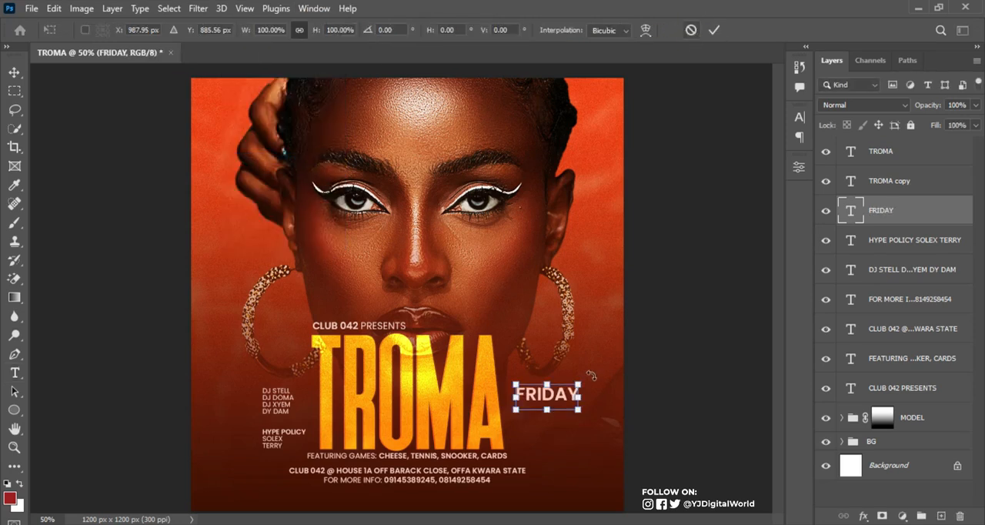
left_click_drag(579, 385, 555, 394)
key("Return")
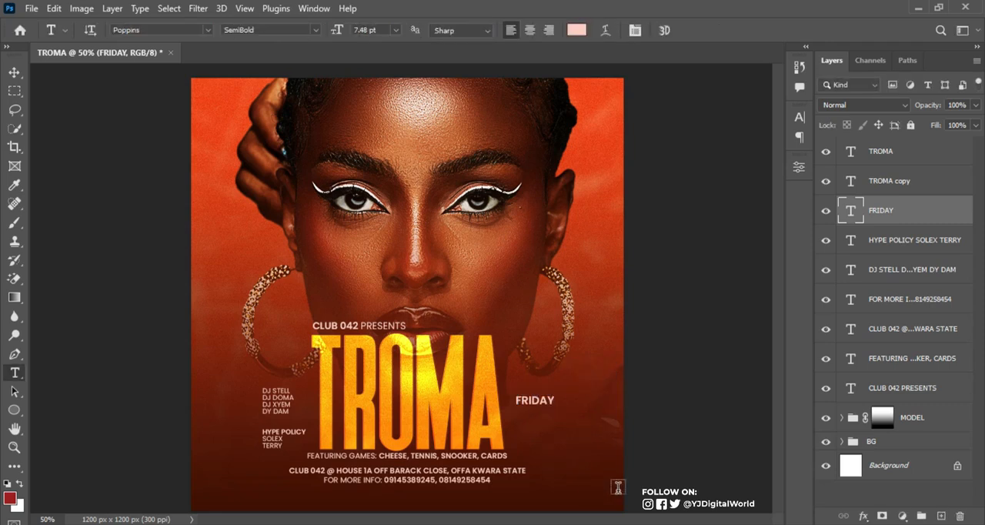
Copy the date 08.07 from the Notepad notes and add it in Photoshop as a new text beneath FRIDAY
key("alt+Tab")
left_click_drag(657, 355, 695, 353)
key("ctrl+c")
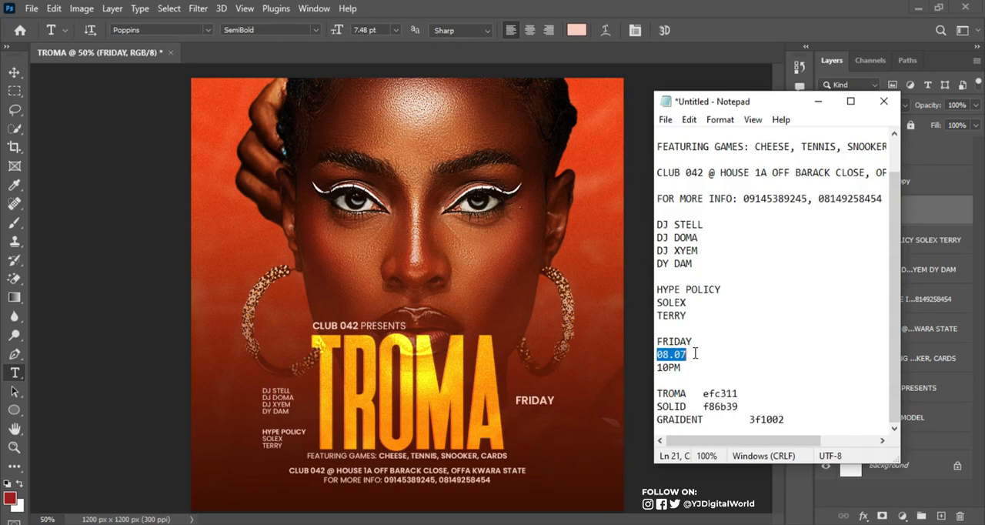
left_click(637, 7)
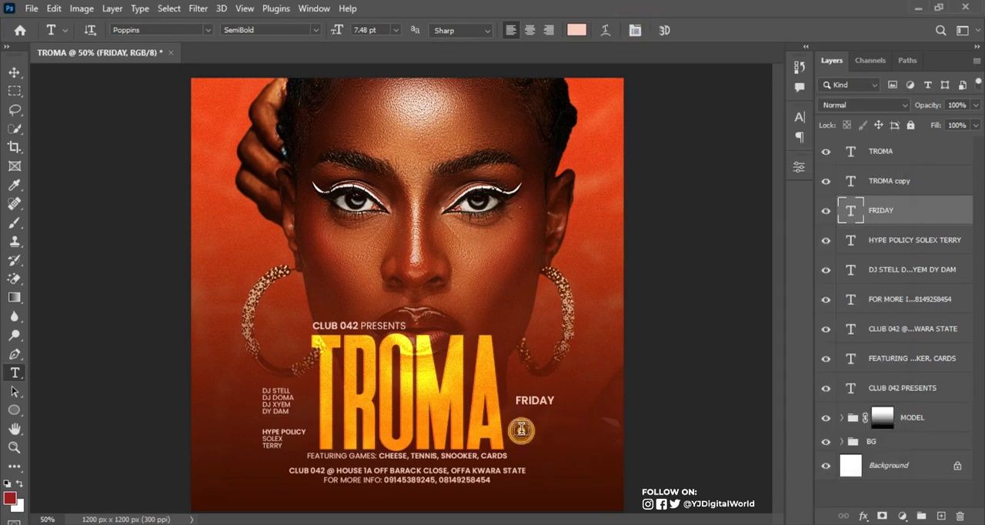
left_click(522, 426)
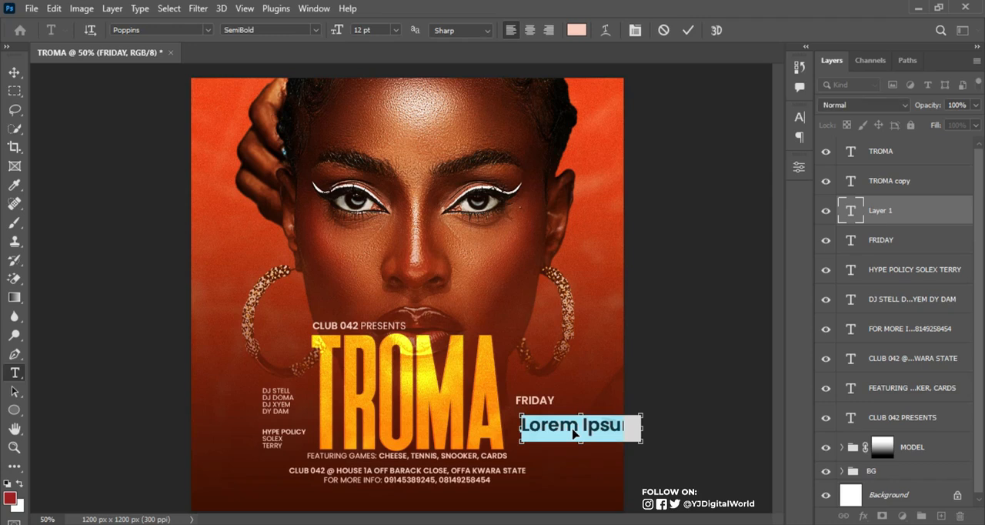
key("ctrl+v")
key("ctrl+Return")
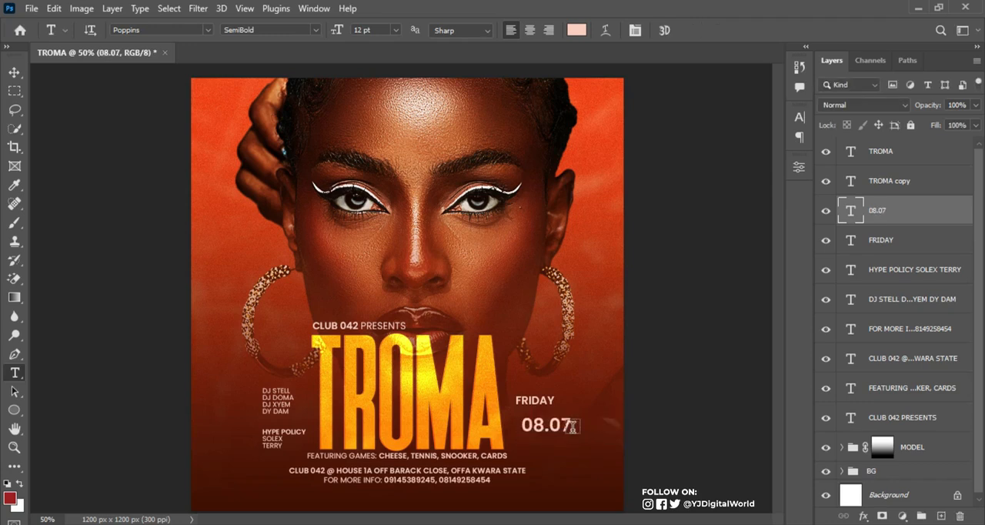
Change the font of the 08.07 date to Heathergreen Regular
left_click(799, 116)
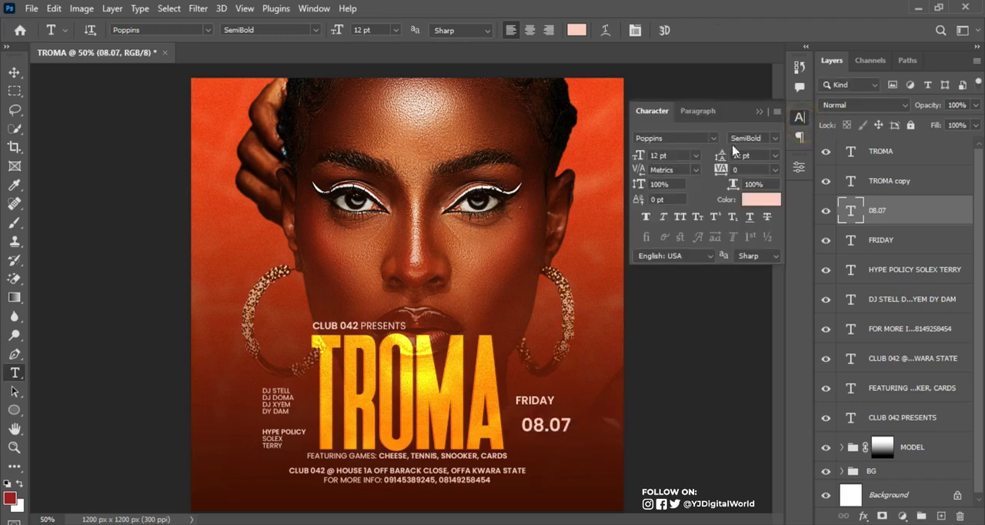
left_click(715, 139)
left_click_drag(917, 420, 914, 174)
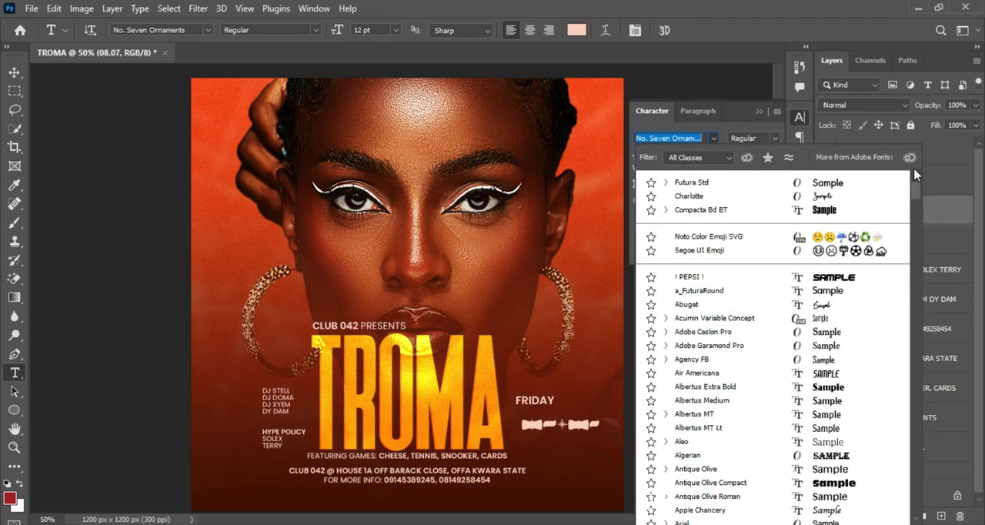
left_click(917, 192)
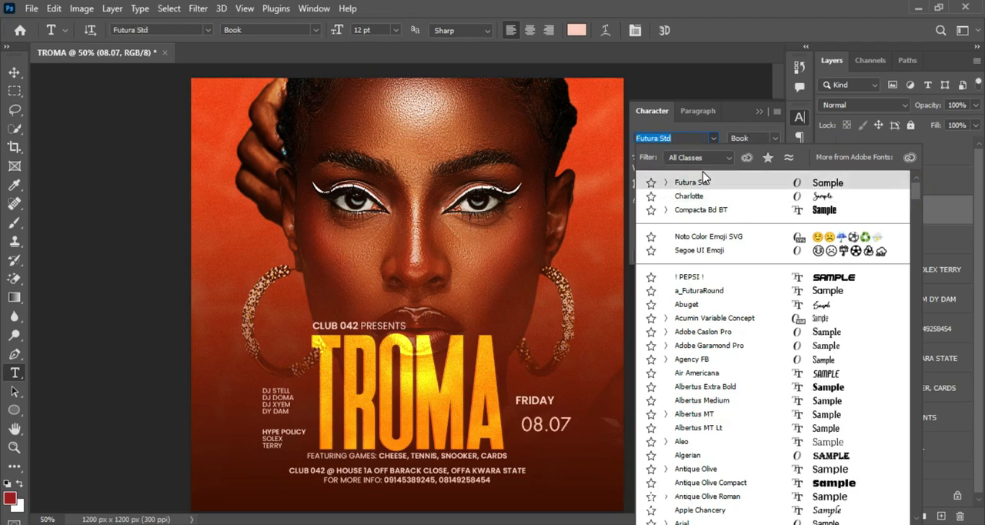
type("HEA")
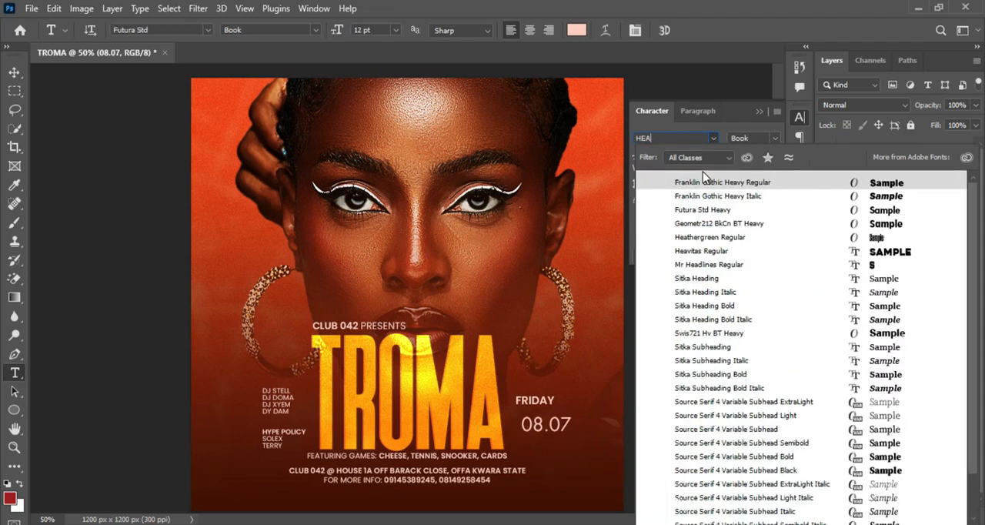
type("T")
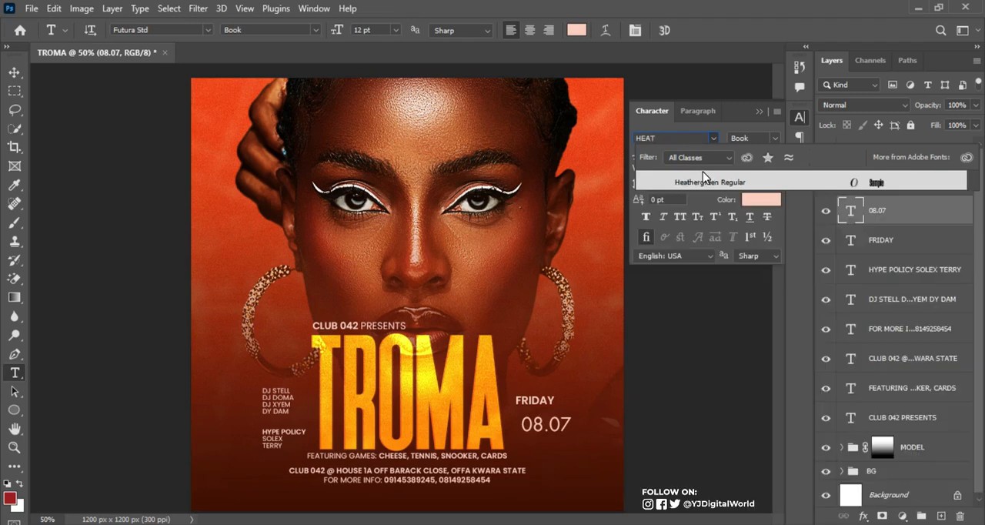
left_click(727, 182)
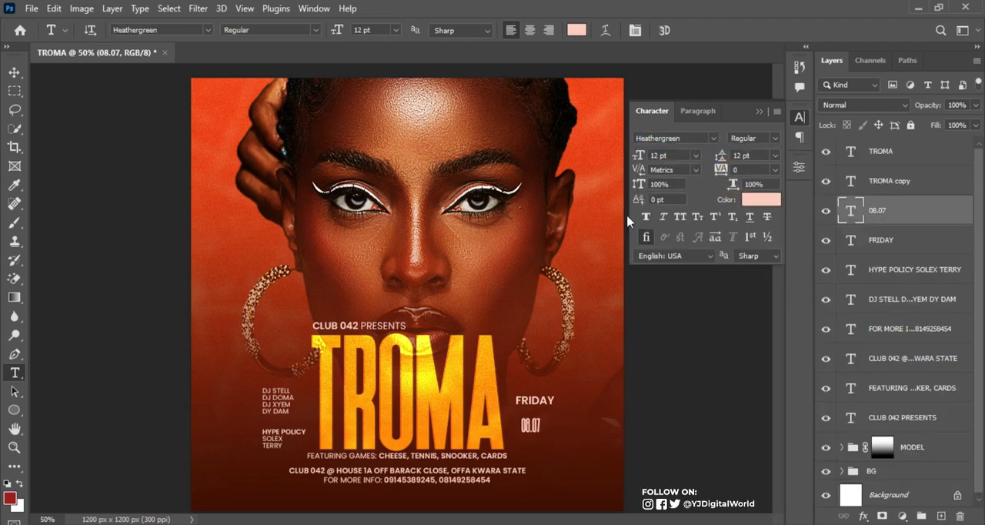
Copy the TROMA colour code efc311 from the Notepad notes and apply it as the 08.07 date's text colour in Photoshop
left_click(773, 203)
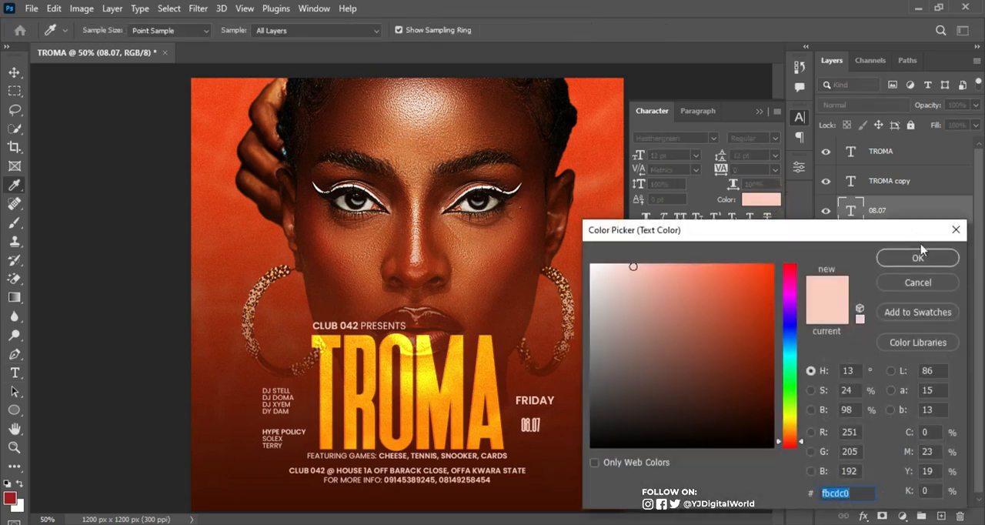
left_click(956, 230)
key("alt+Tab")
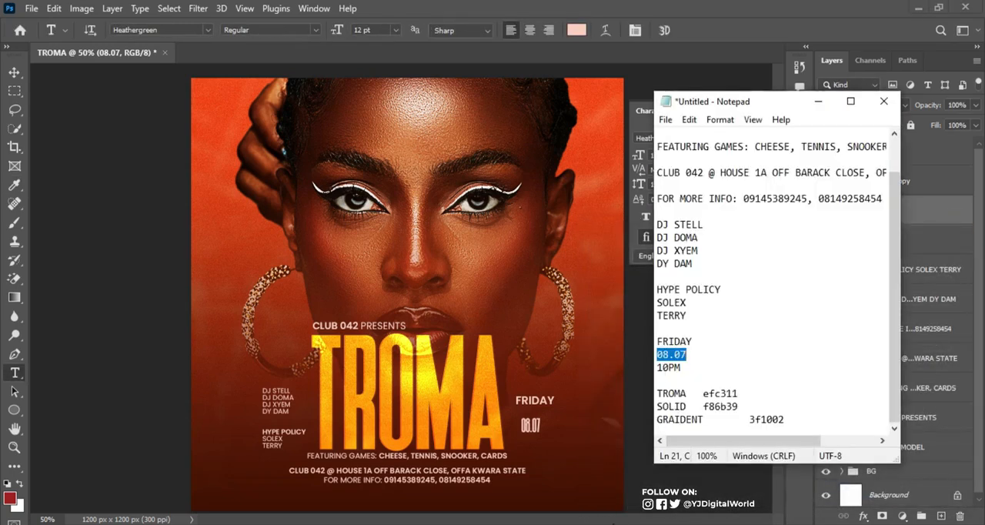
left_click_drag(704, 394, 750, 391)
key("ctrl+c")
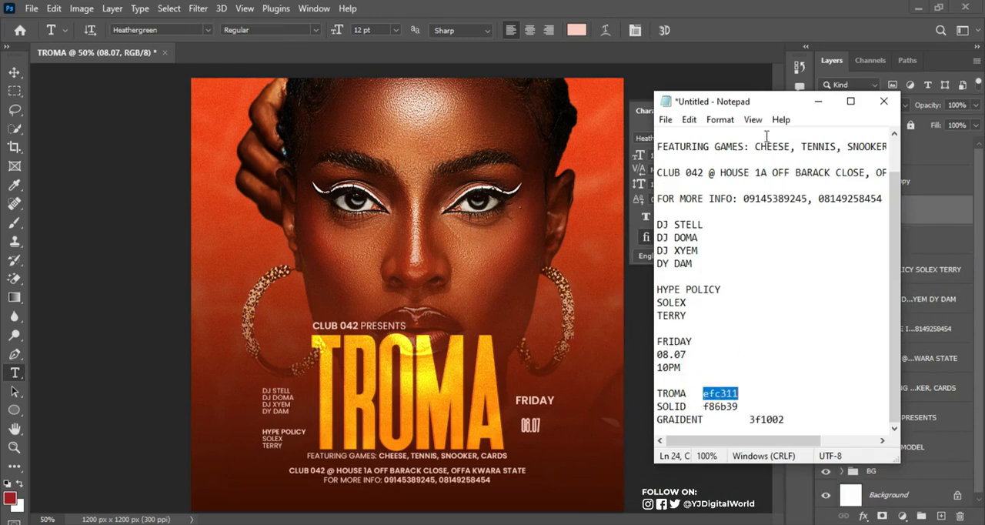
left_click(818, 101)
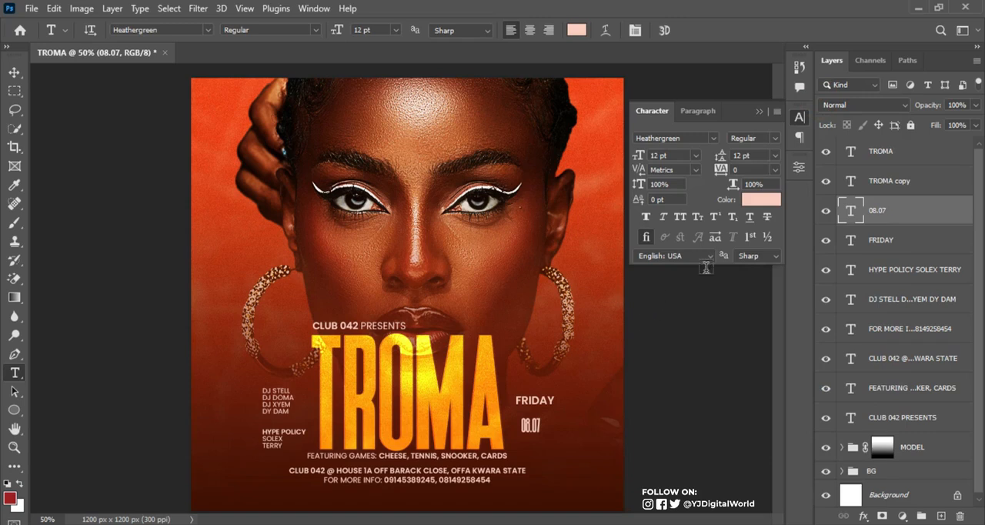
left_click(762, 200)
double_click(835, 491)
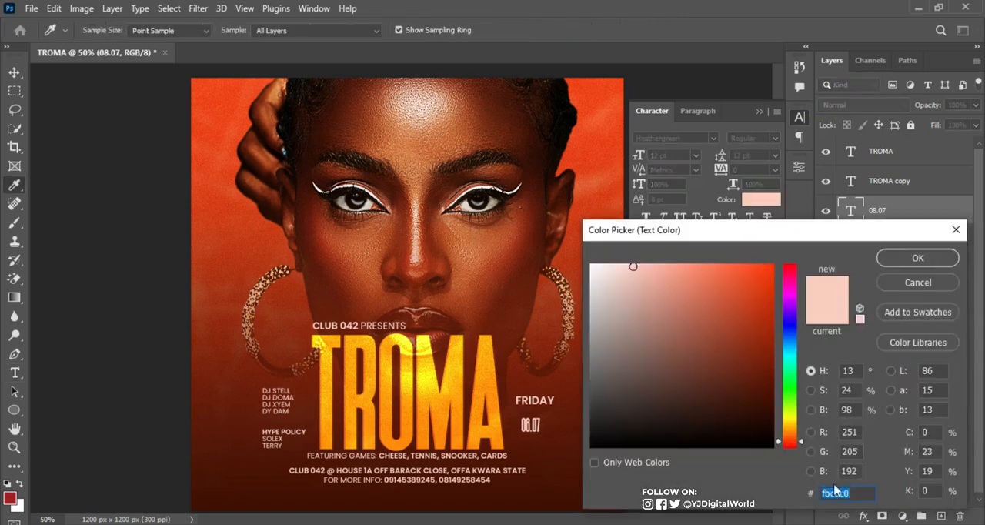
key("ctrl+v")
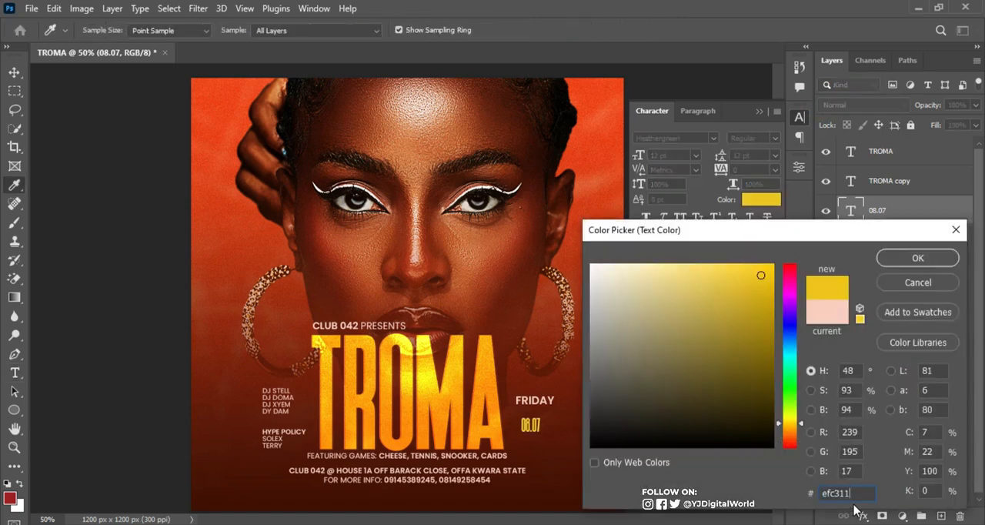
left_click(930, 263)
left_click(759, 111)
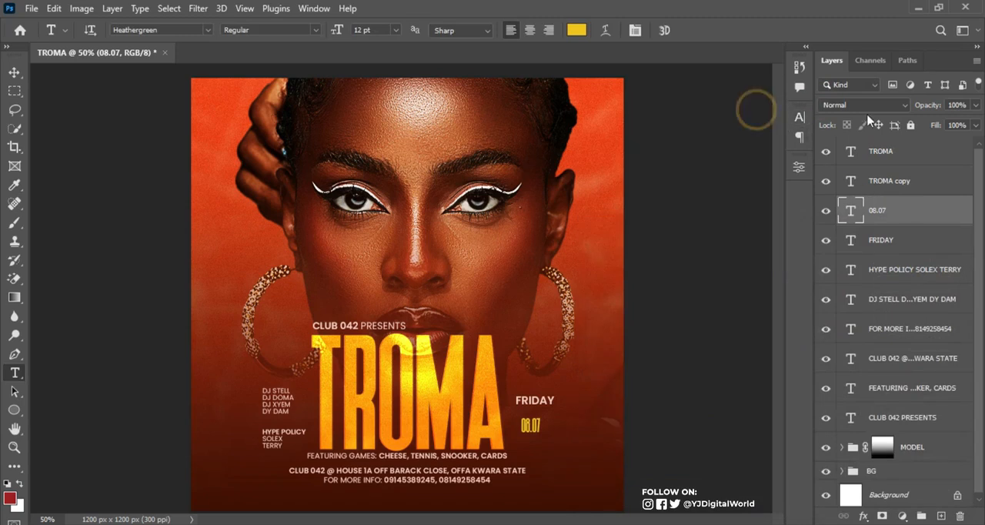
Set the 08.07 layer's blend mode to Color Dodge and enlarge the date to about 28.5 pt directly beneath FRIDAY
left_click(881, 106)
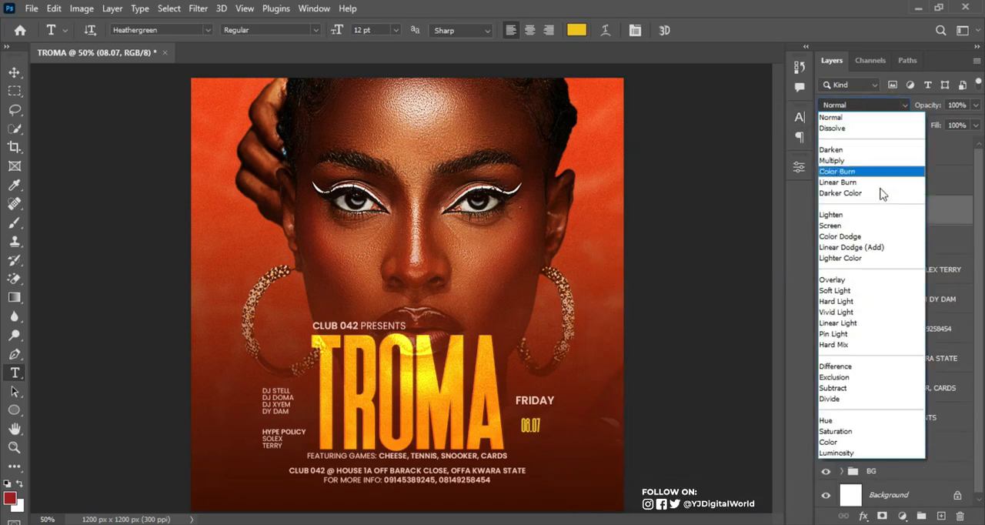
left_click(862, 237)
key("ctrl+t")
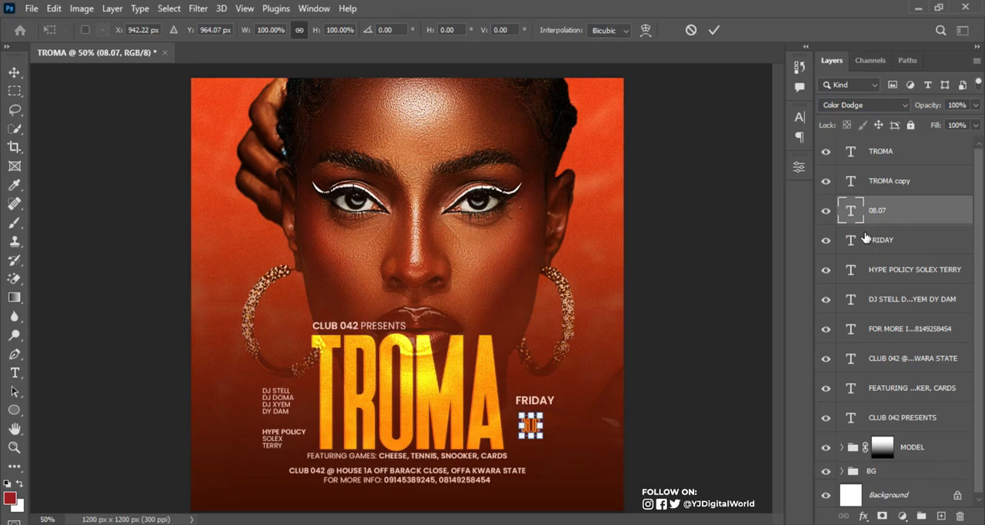
left_click_drag(545, 415, 564, 401)
key("Return")
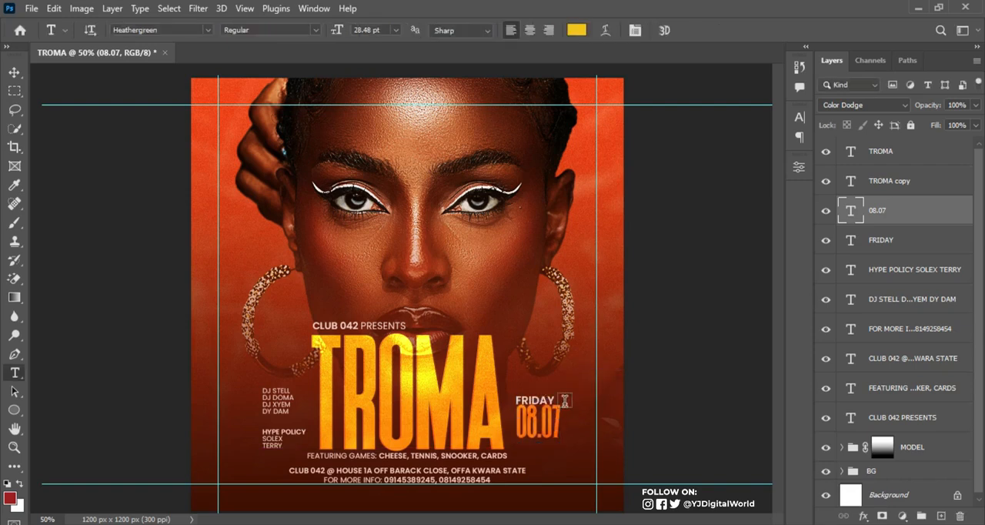
key("v")
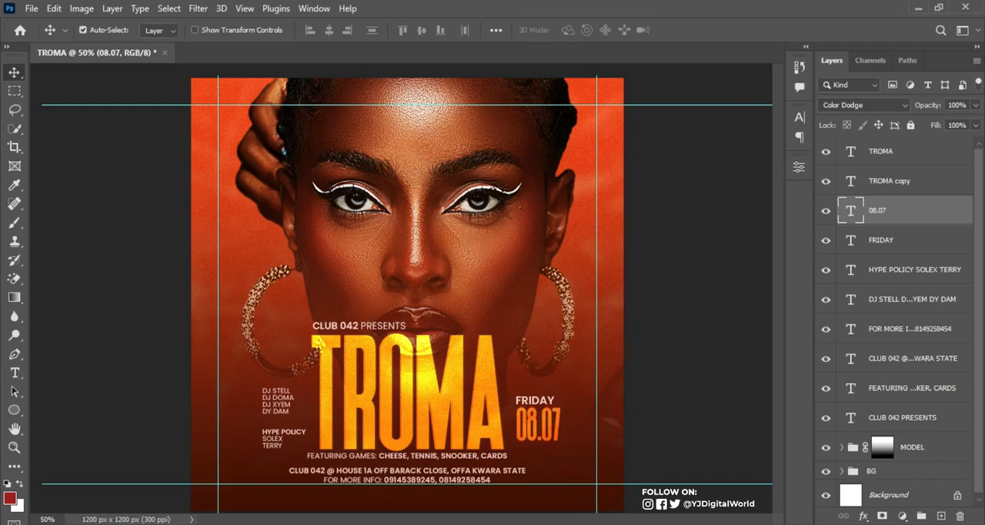
Copy 10PM from the Notepad notes and add it in Photoshop as a new text above and to the right of FRIDAY
key("alt+Tab")
left_click_drag(657, 367, 694, 367)
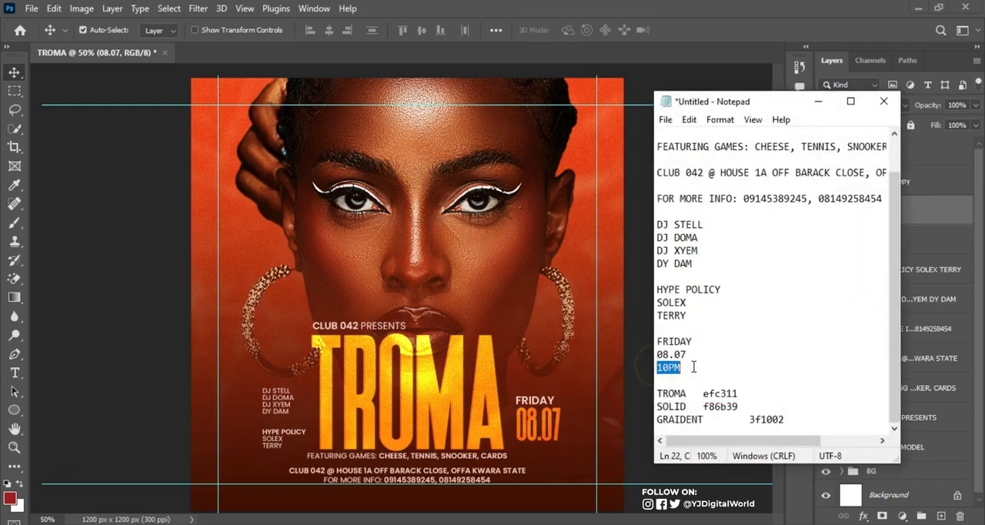
left_click(825, 101)
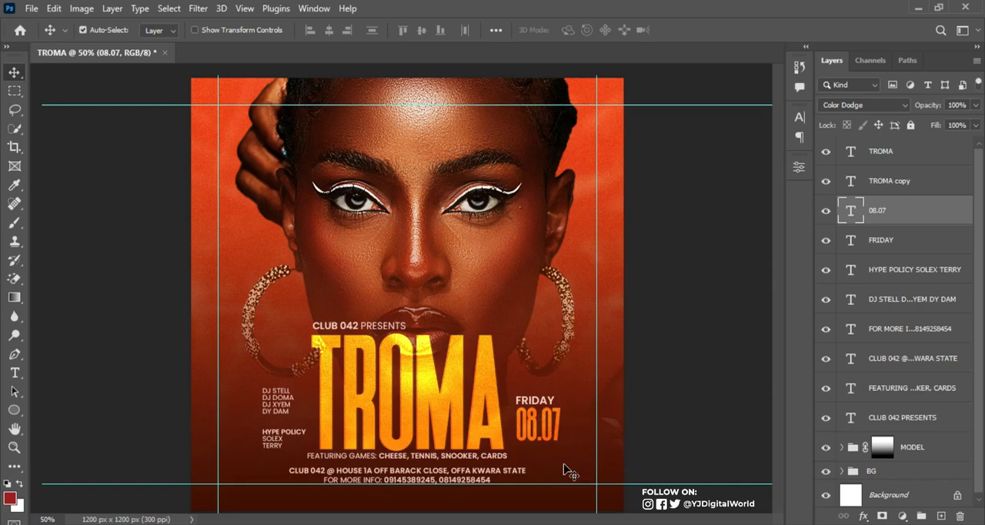
key("t")
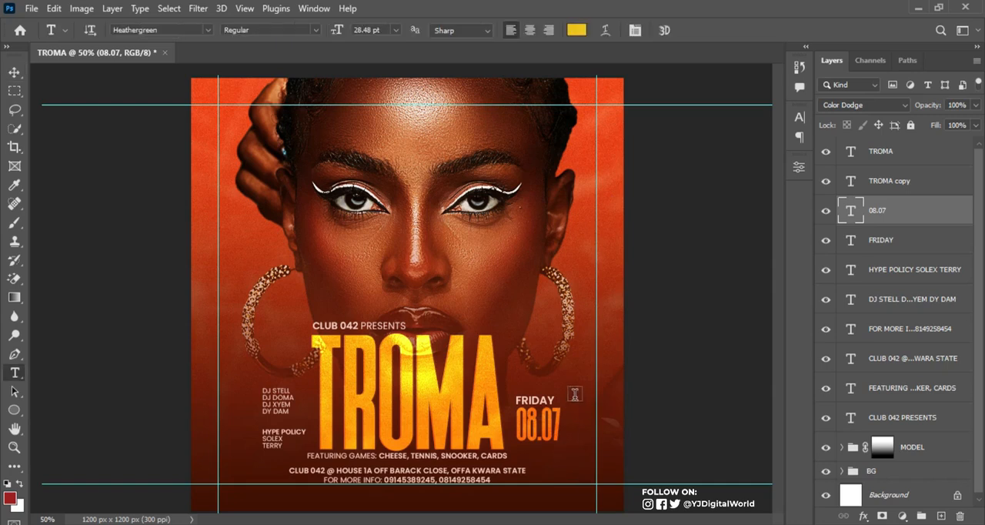
left_click(570, 369)
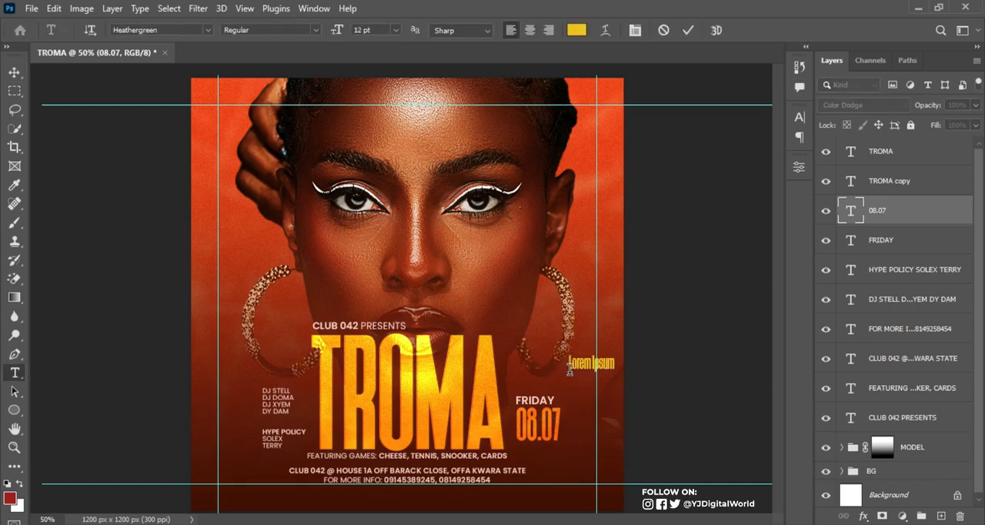
type("10PM")
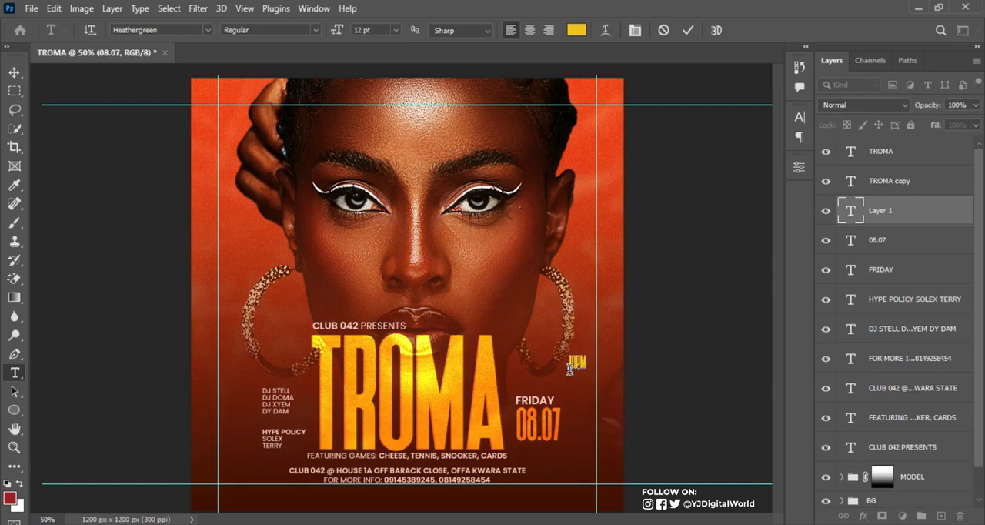
Set the 10PM text colour to the pale pink fbcdc0 sampled from the CLUB 042 PRESENTS lettering
left_click(688, 30)
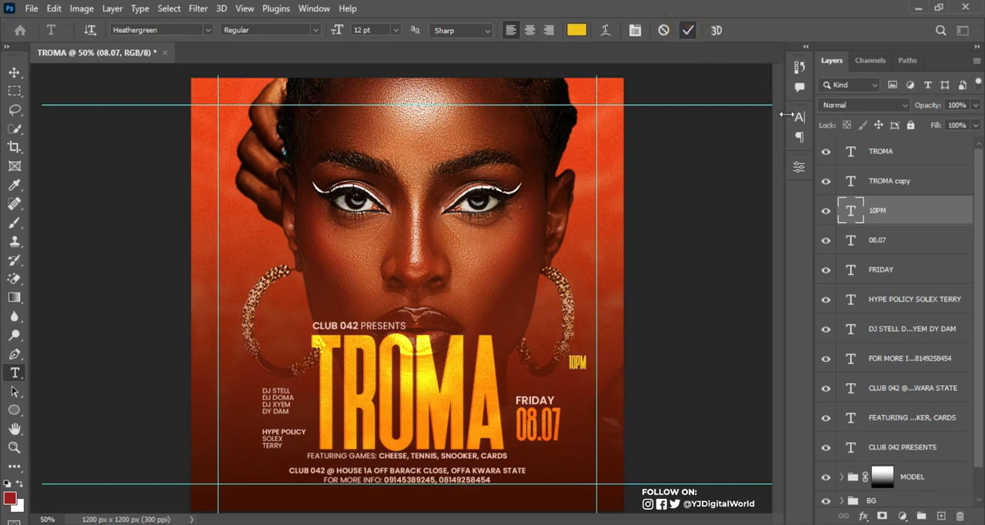
left_click(799, 117)
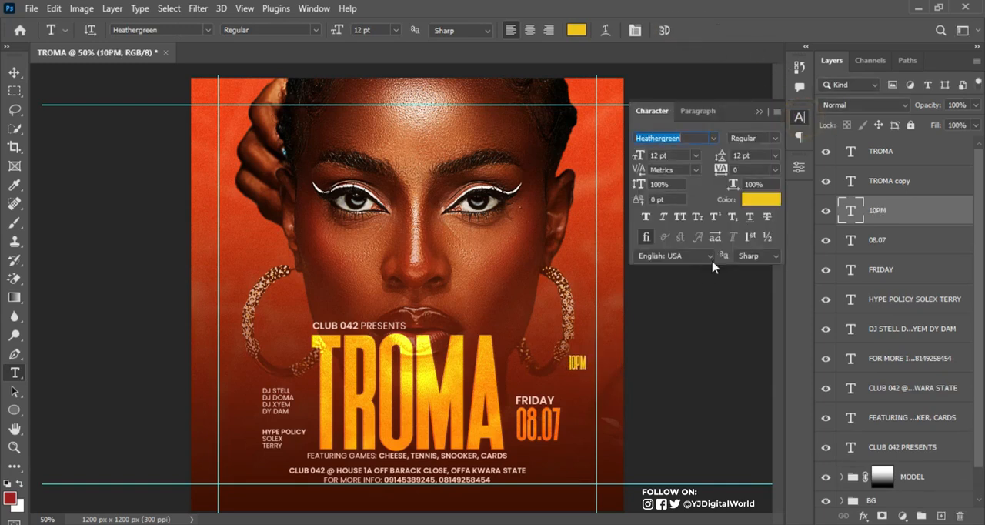
left_click(761, 200)
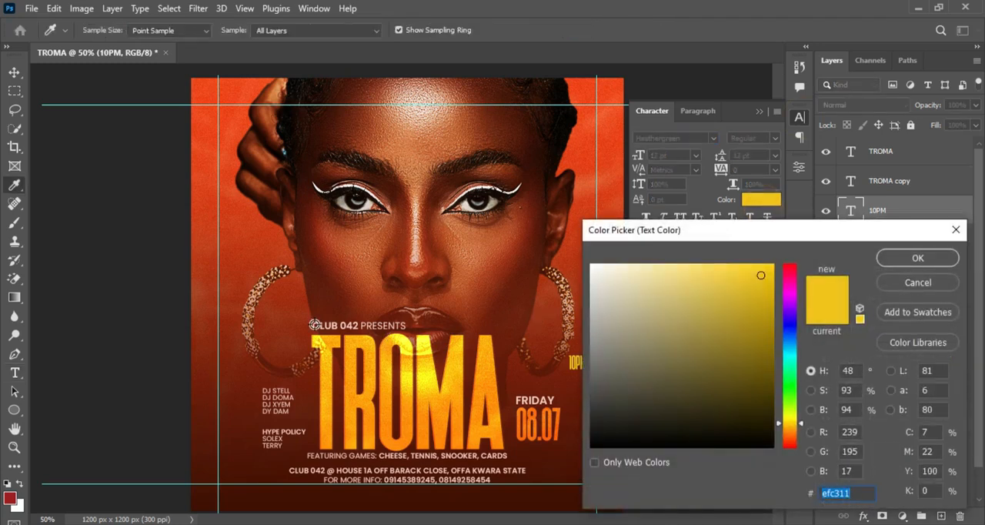
scroll(318, 324, "up", 3)
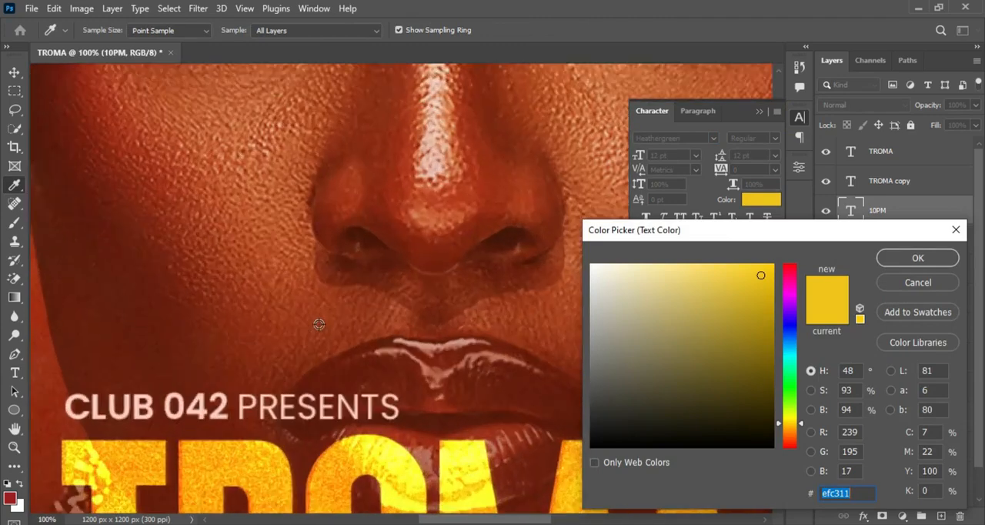
left_click(199, 409)
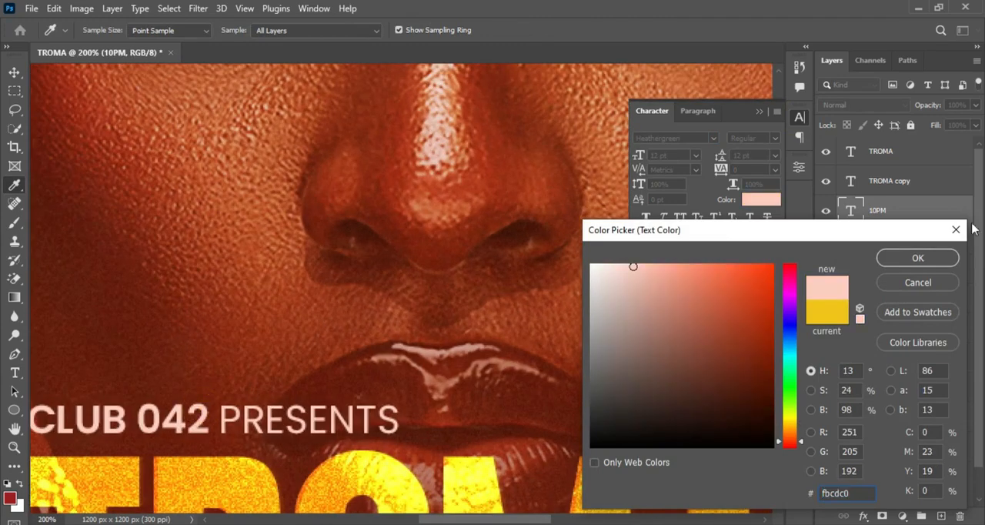
left_click(945, 258)
left_click(759, 112)
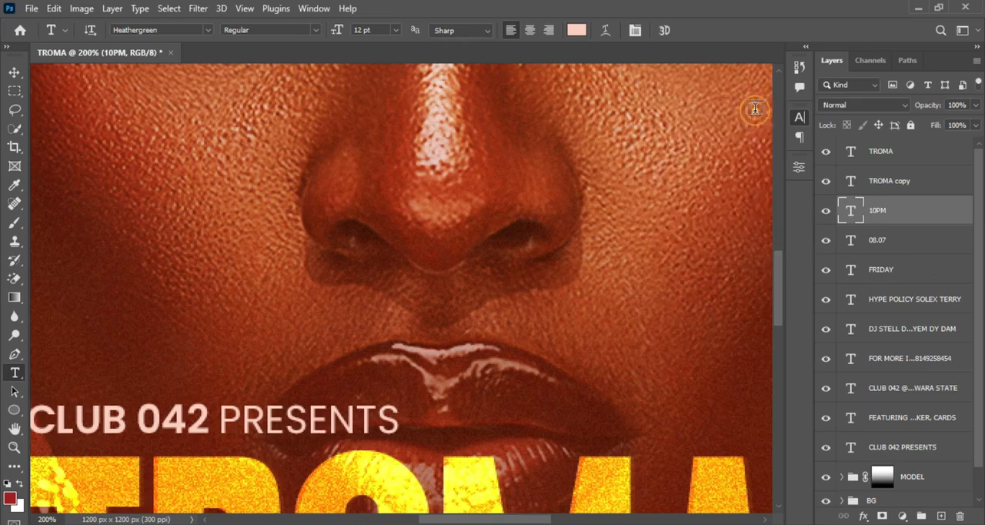
key("ctrl+minus")
key("ctrl+minus")
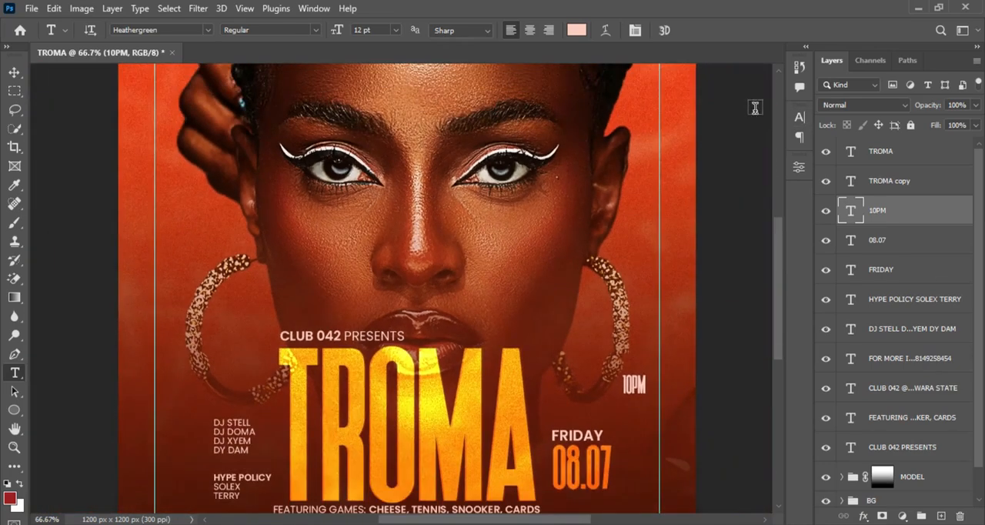
Place 10PM directly beneath the 08.07 date, aligned with its left edge, and enlarge it to about 156%
key("v")
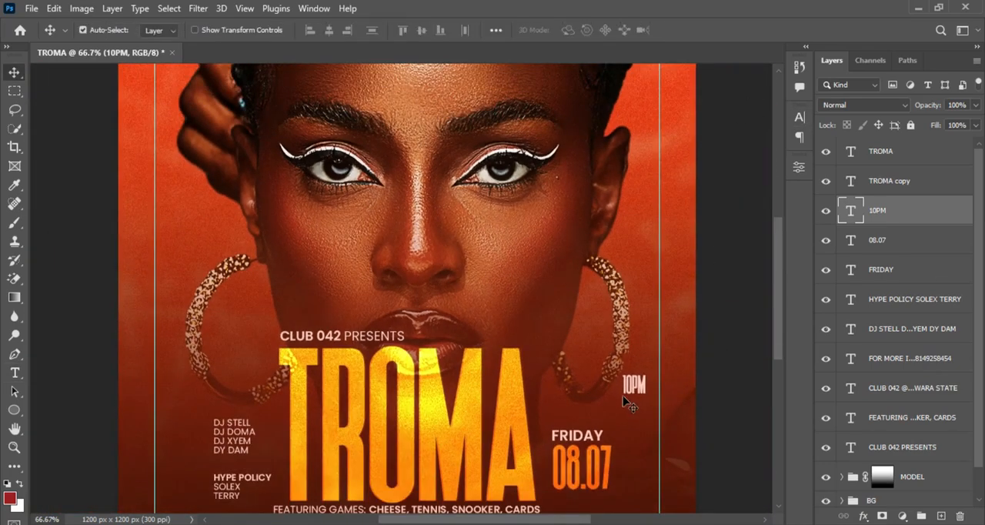
left_click_drag(777, 327, 777, 345)
left_click_drag(636, 337, 603, 474)
key("ctrl+t")
key("Return")
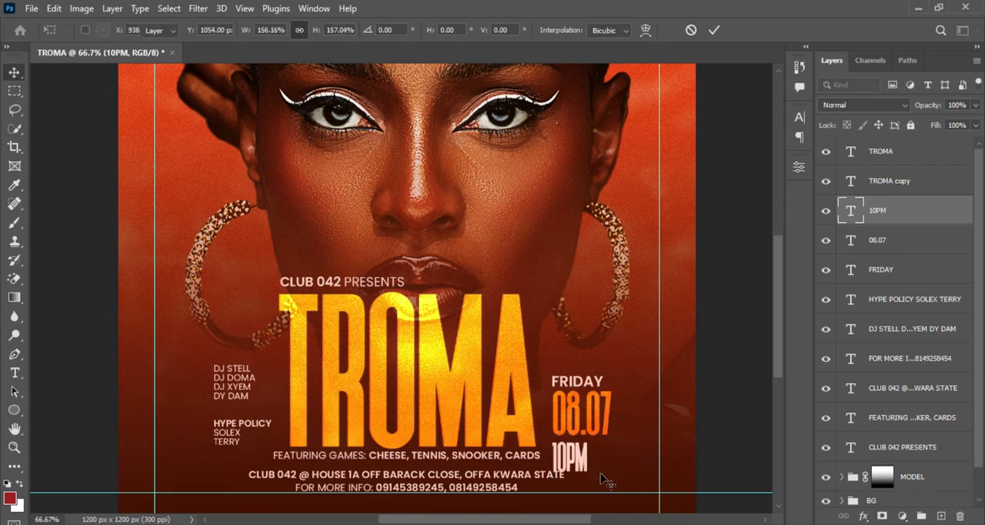
Shift FRIDAY, 08.07 and 10PM up together beside the TROMA title, scale them down slightly and check the layout without guides
left_click(896, 271, "shift")
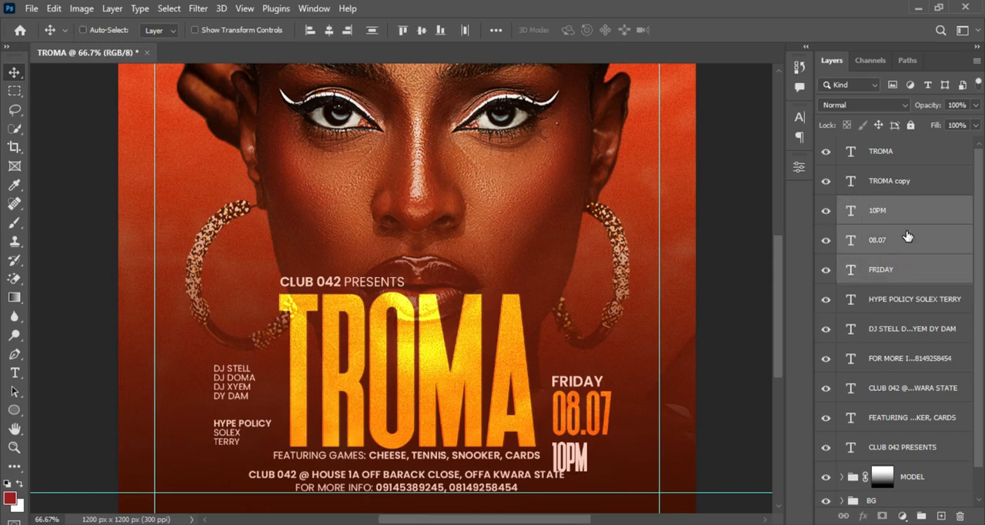
key("ctrl+plus")
key("ctrl+0")
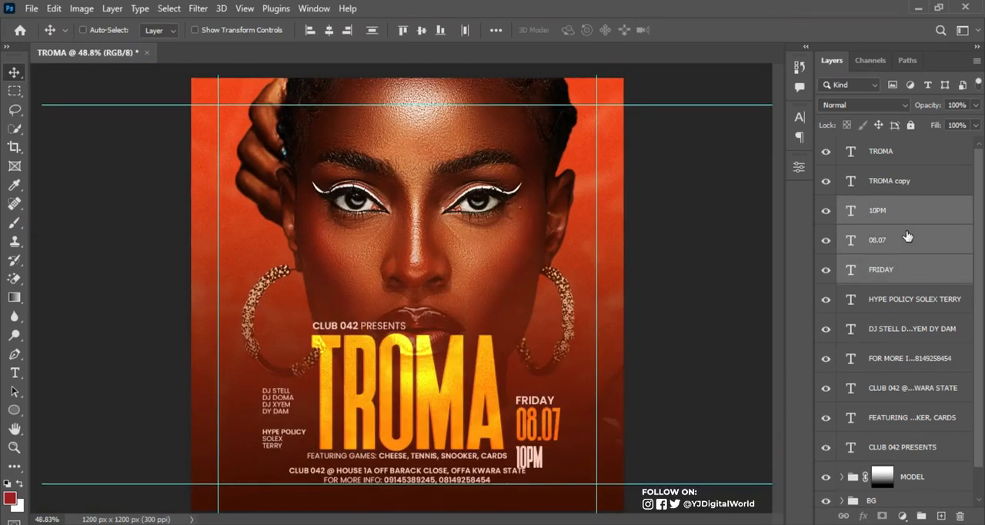
key("ctrl+t")
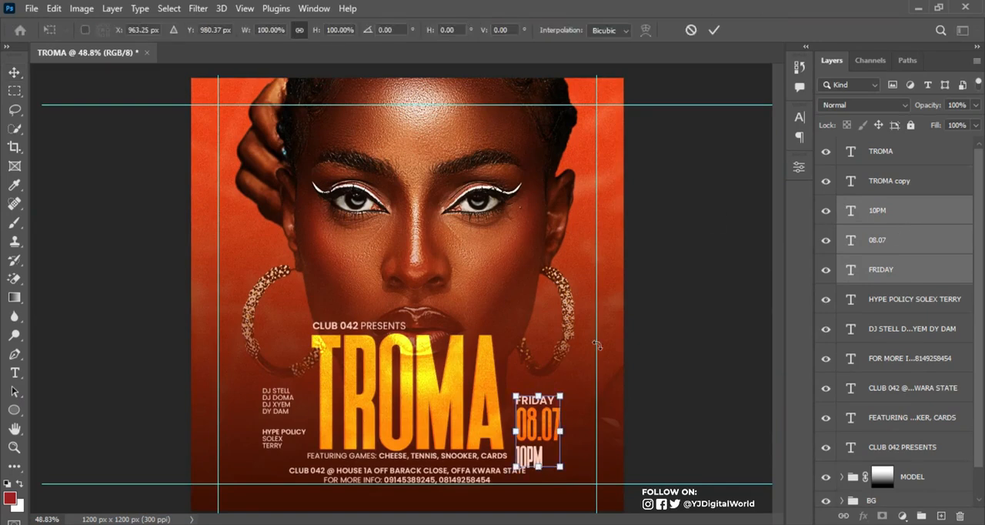
left_click_drag(545, 440, 544, 421)
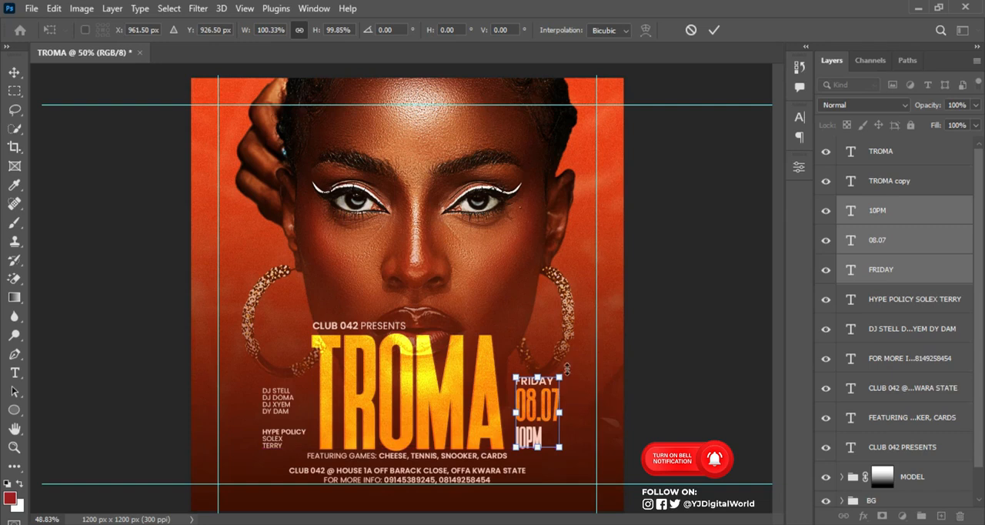
left_click_drag(562, 373, 558, 383)
key("Return")
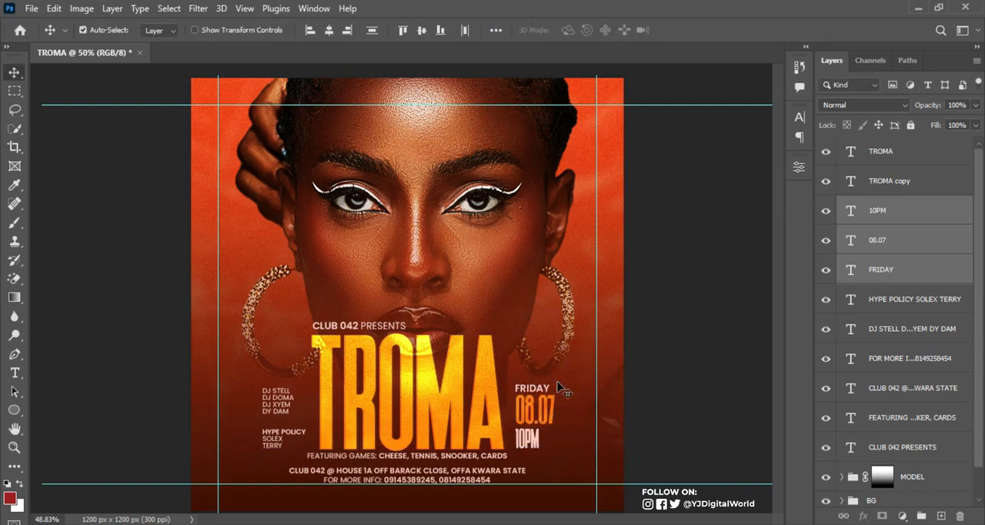
key("ctrl+semicolon")
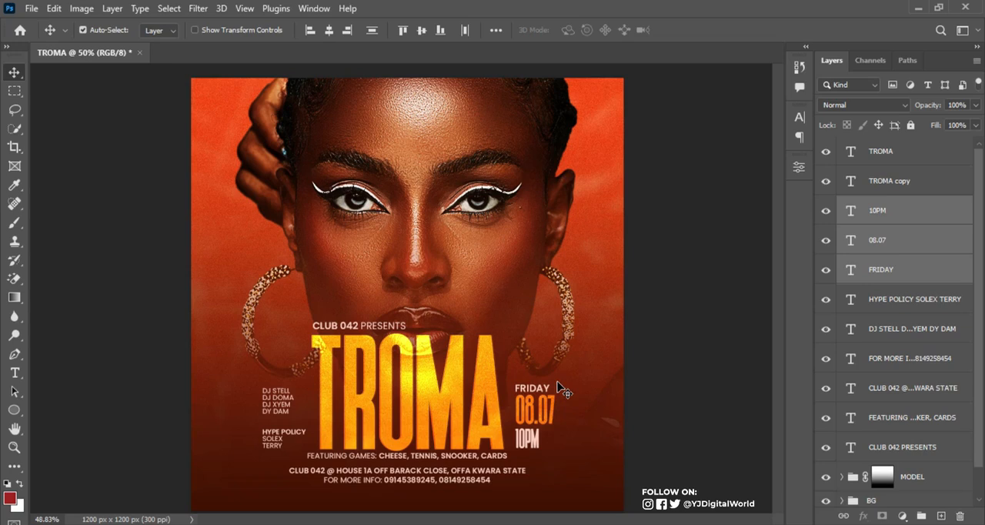
key("ctrl+semicolon")
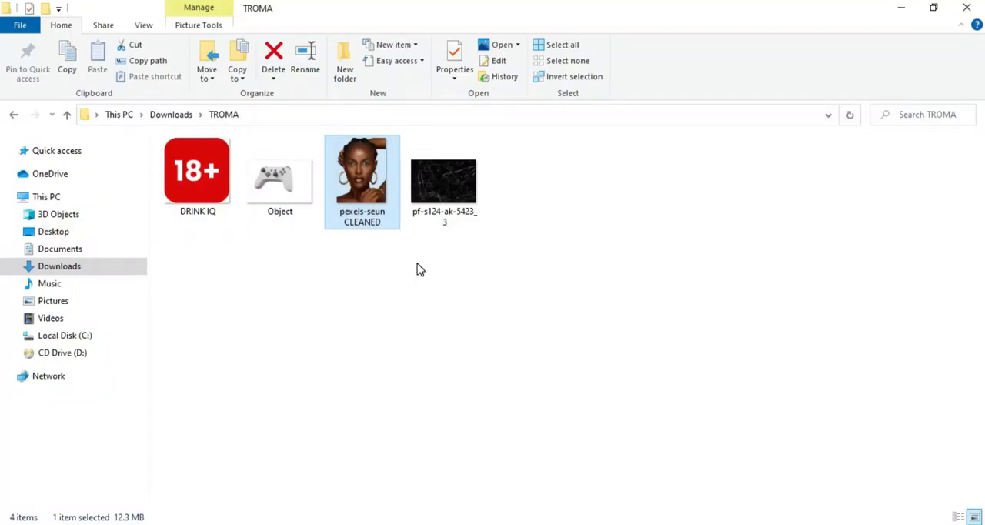
Place the DRINK IQ 18+ image from the TROMA folder and shrink it into the guide corner at the flyer's lower right
key("Left")
key("Left")
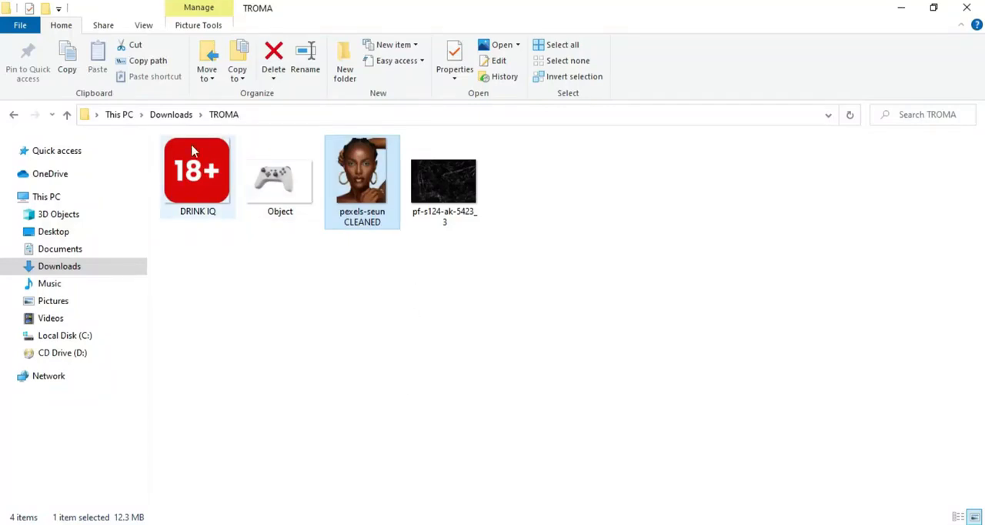
left_click_drag(451, 331, 573, 442)
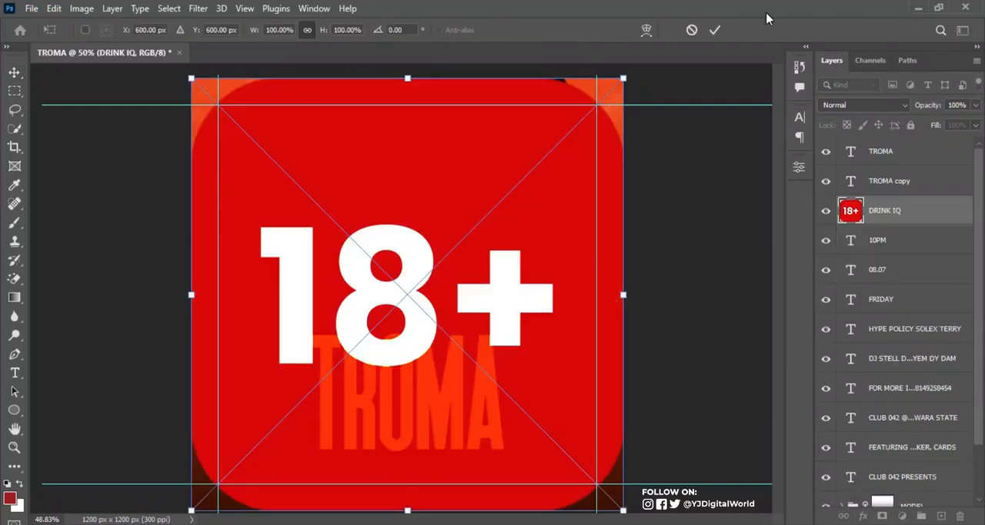
left_click(723, 31)
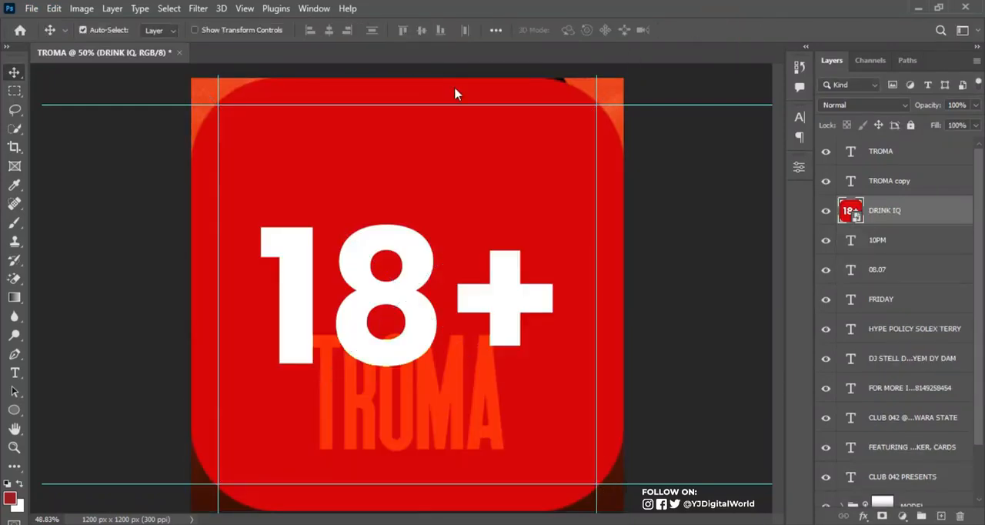
key("ctrl+t")
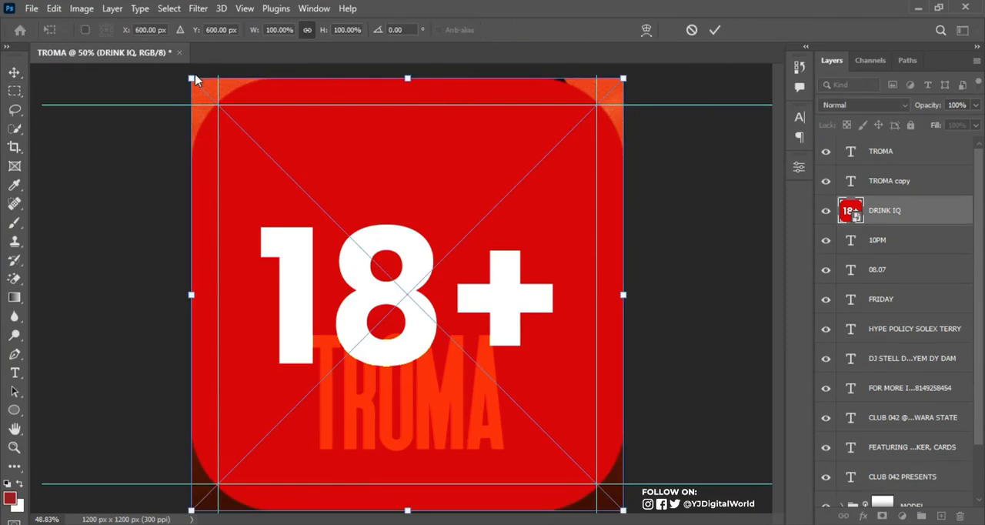
left_click_drag(193, 78, 573, 463)
key("Return")
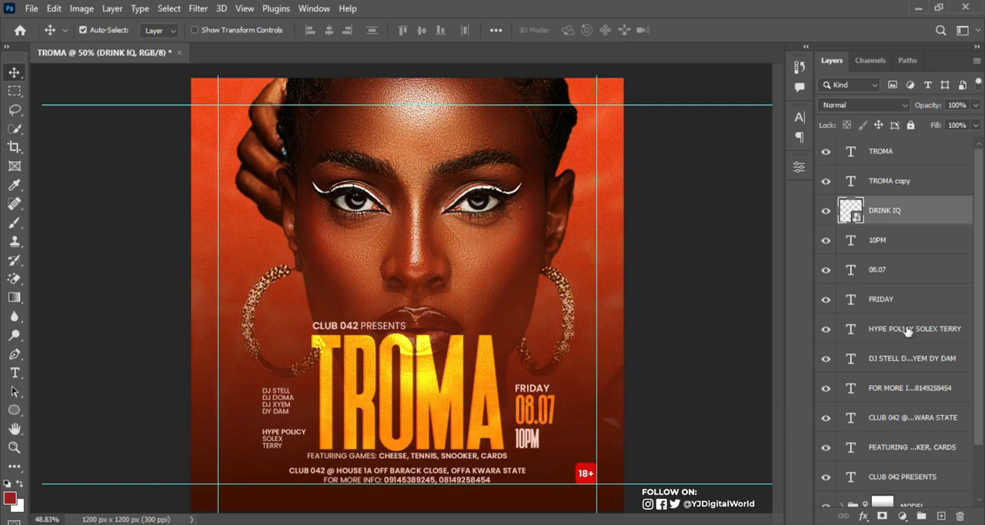
Nudge the venue address and contact lines slightly down together and check the layout with the guides hidden
left_click(893, 390)
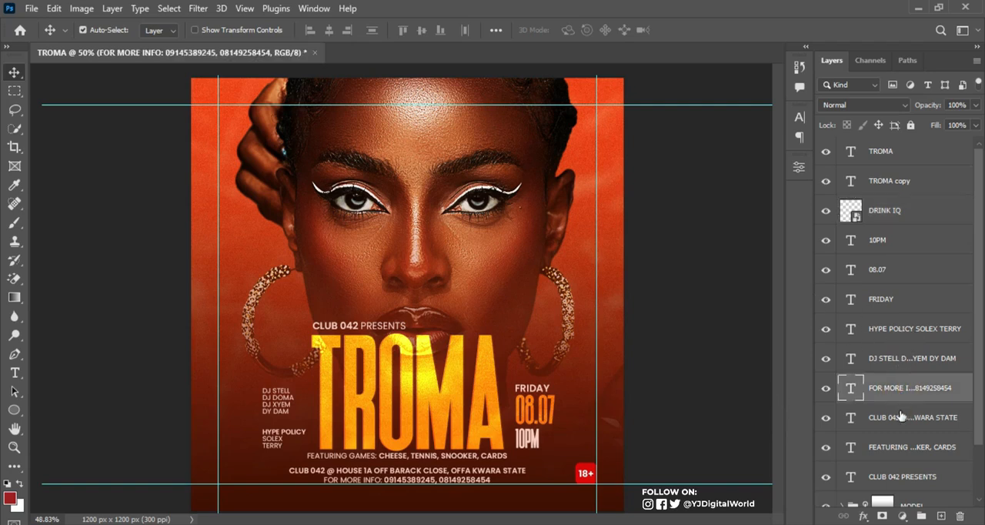
left_click(899, 416, "shift")
key("Down")
key("Down")
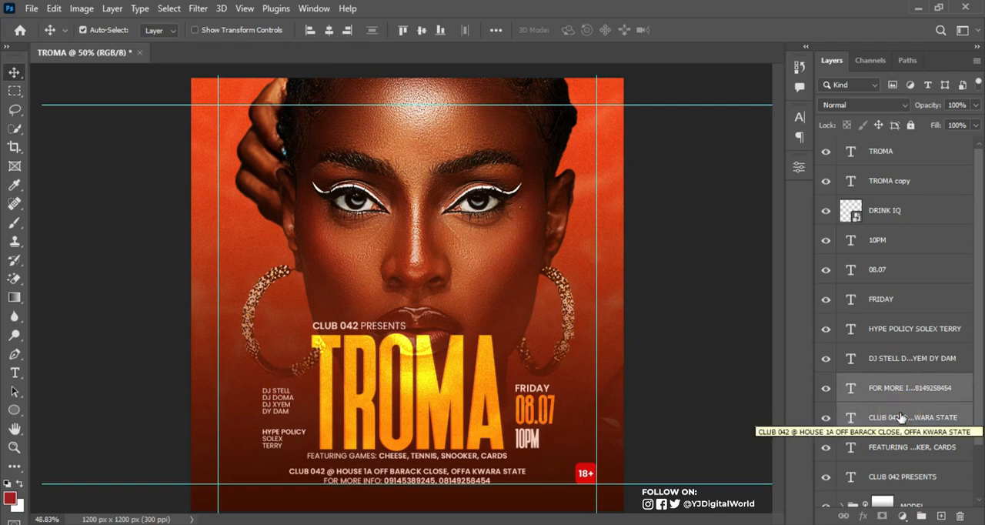
key("ctrl+semicolon")
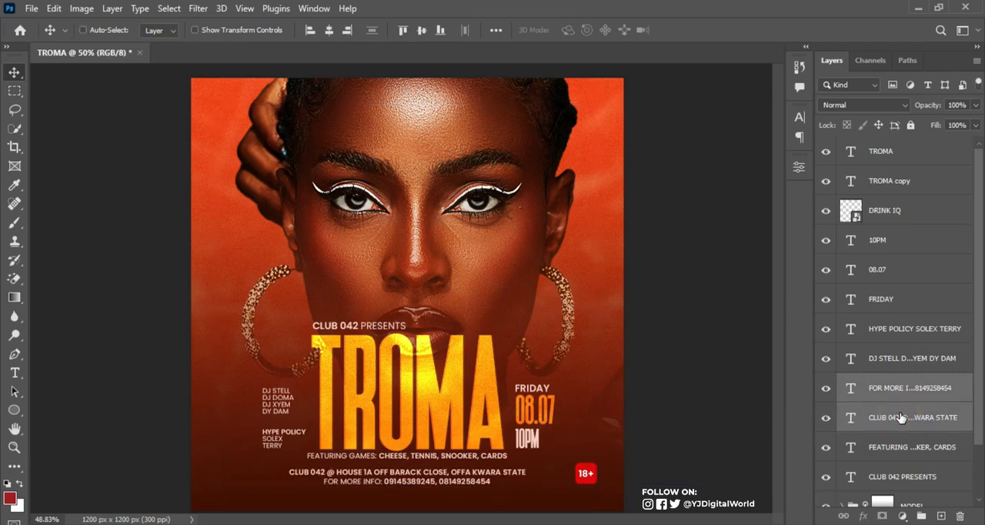
key("ctrl+semicolon")
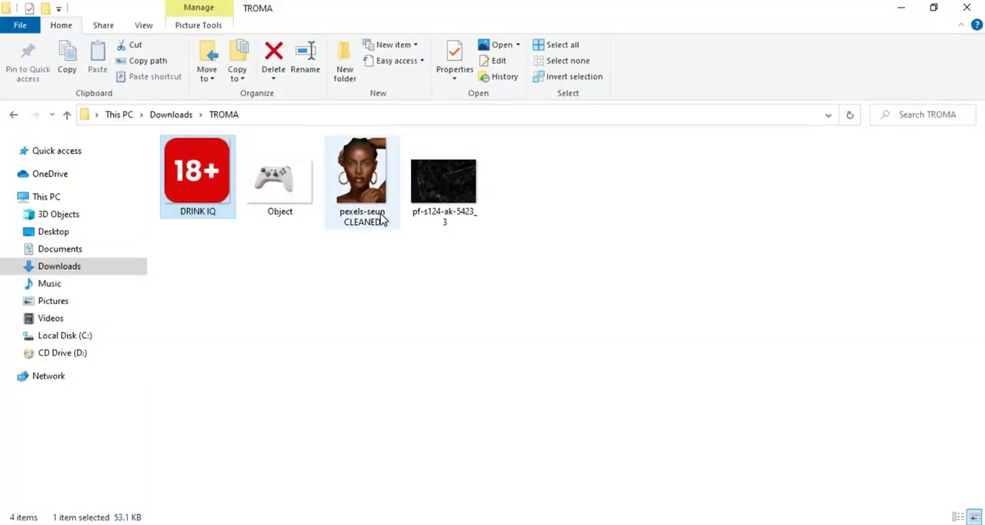
Place the Object game controller image from the TROMA folder into the flyer and set its blend mode to Vivid Light
left_click(284, 196)
left_click_drag(281, 176, 339, 431)
left_click_drag(474, 296, 438, 249)
double_click(438, 249)
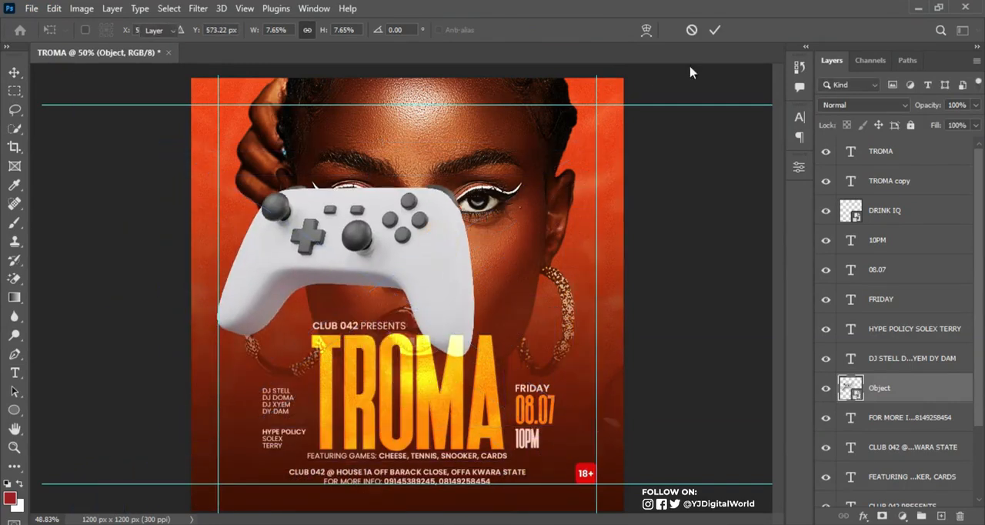
left_click(893, 108)
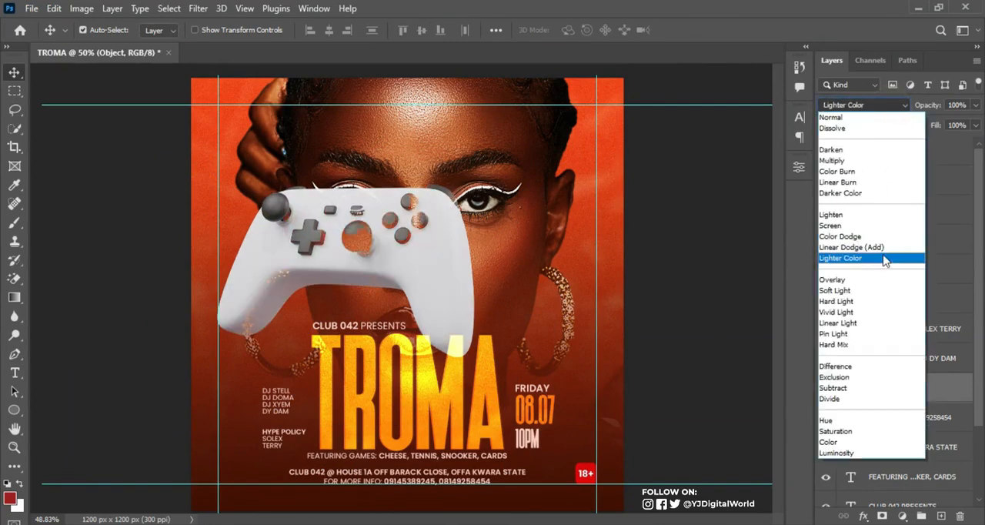
left_click(862, 313)
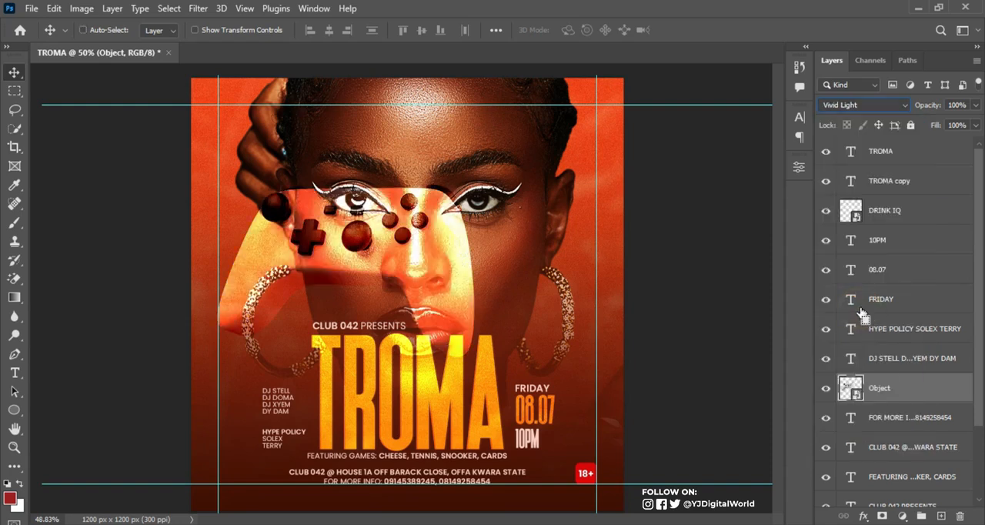
Shrink the controller to about 3.46%, rotate it about 13° and position it partly off the flyer's lower-left corner
key("ctrl+t")
left_click_drag(596, 142, 377, 287)
left_click_drag(302, 330, 274, 466)
left_click_drag(396, 389, 416, 430)
mouse_move(316, 467)
left_mouse_down()
mouse_move(291, 468)
mouse_move(306, 472)
left_mouse_up()
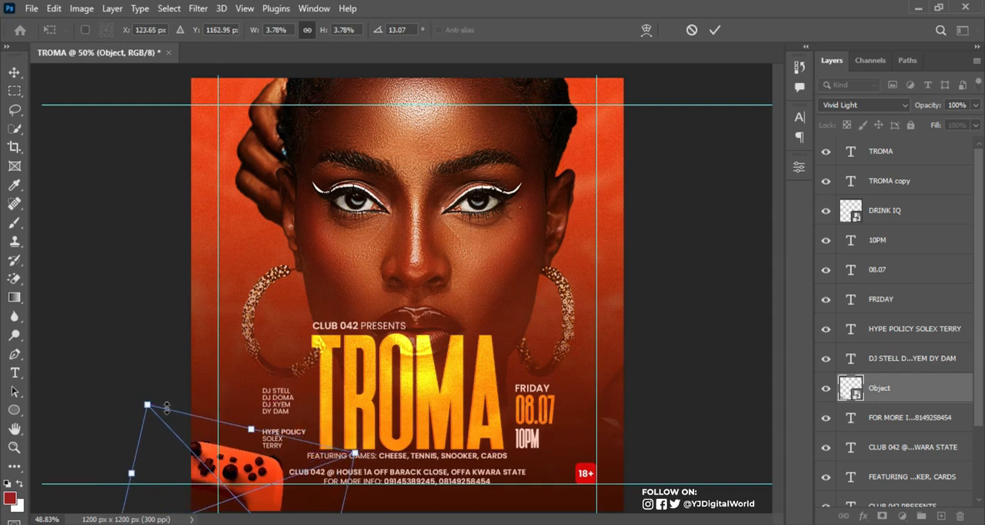
left_click_drag(153, 408, 169, 423)
left_click_drag(243, 459, 240, 453)
key("Return")
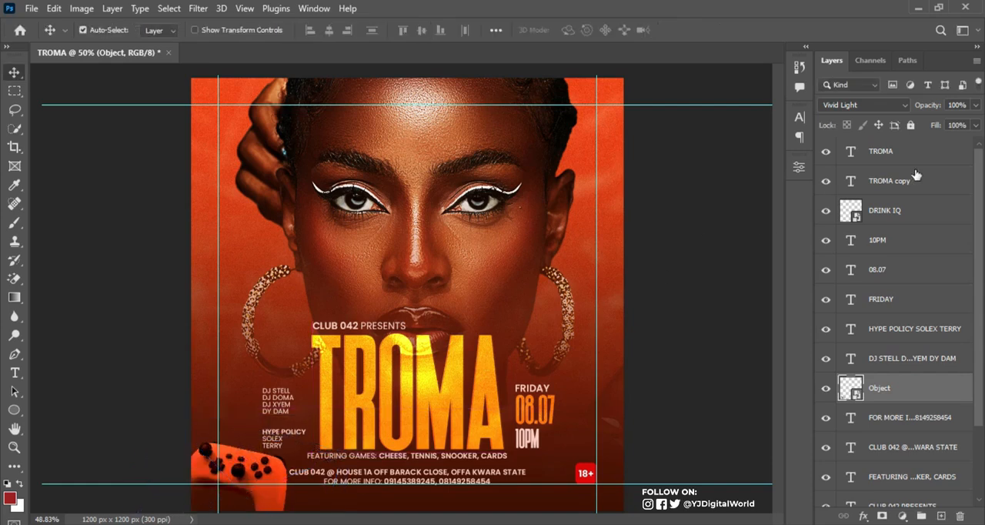
Change the controller's blend mode to Linear Light and scale it down to about 3.34% in its corner
left_click(893, 105)
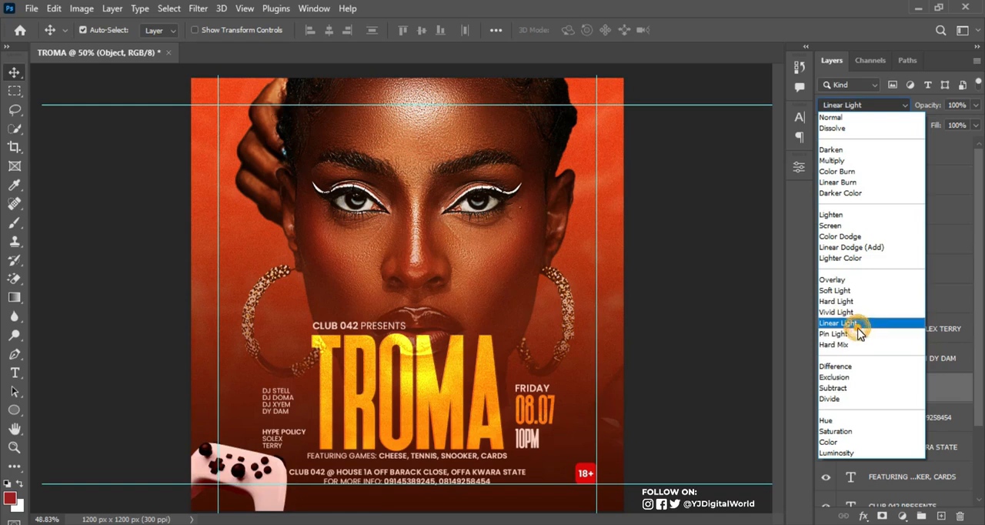
left_click(855, 322)
key("ctrl+t")
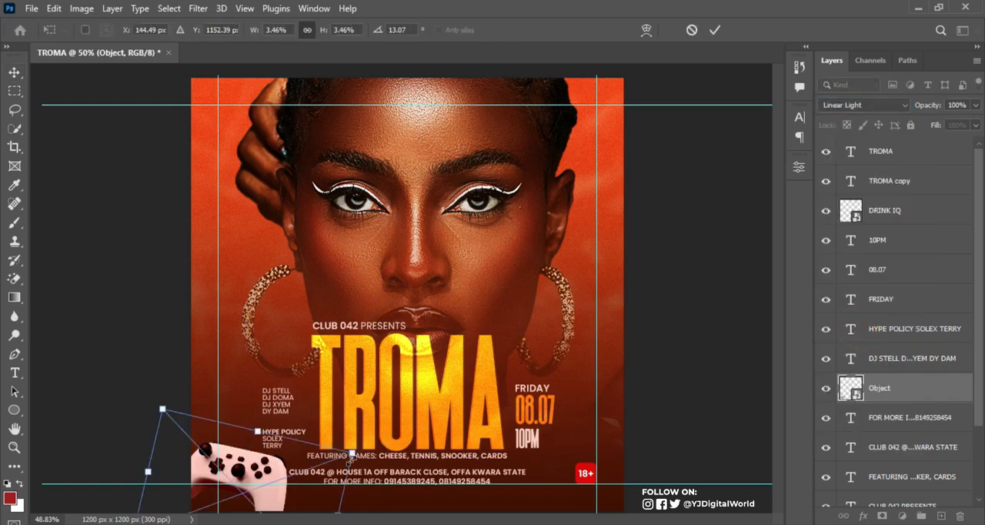
left_click_drag(354, 450, 344, 455)
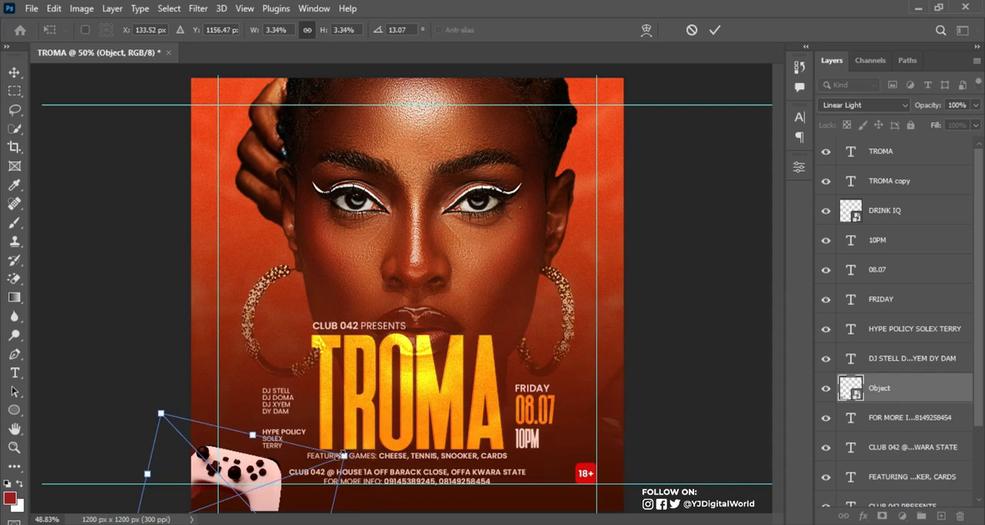
key("Return")
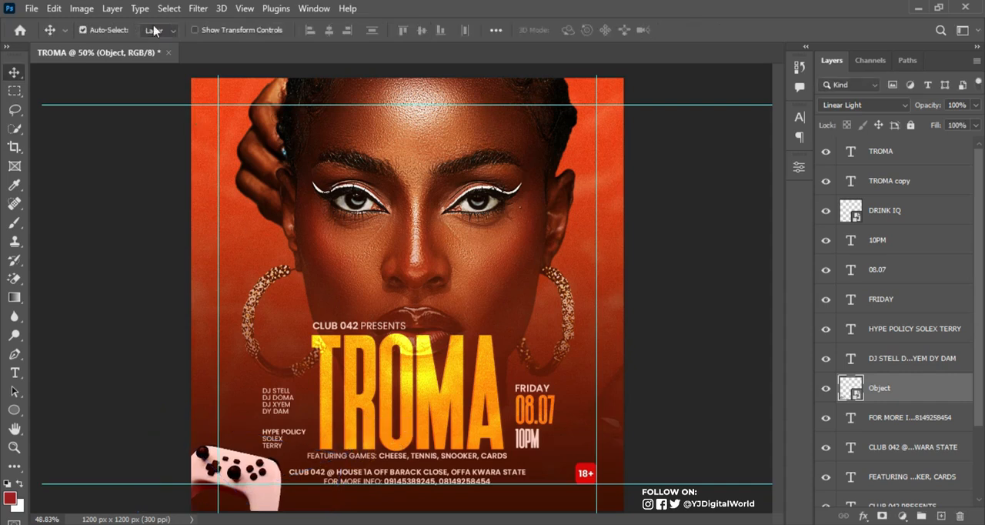
Apply a Motion Blur filter with an angle of 0° and a distance of 20 pixels to the game controller in the lower-left corner
left_click(197, 9)
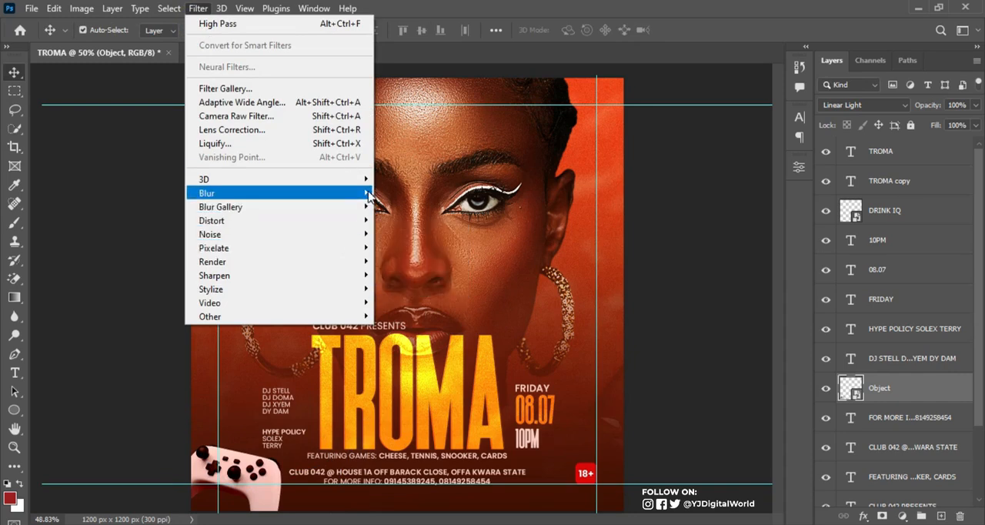
mouse_move(368, 196)
left_click(416, 277)
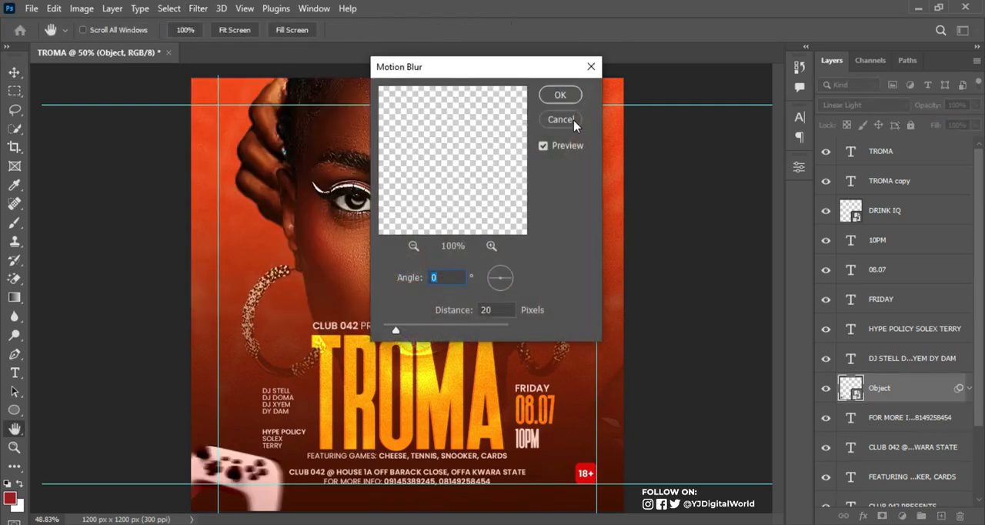
left_click(568, 97)
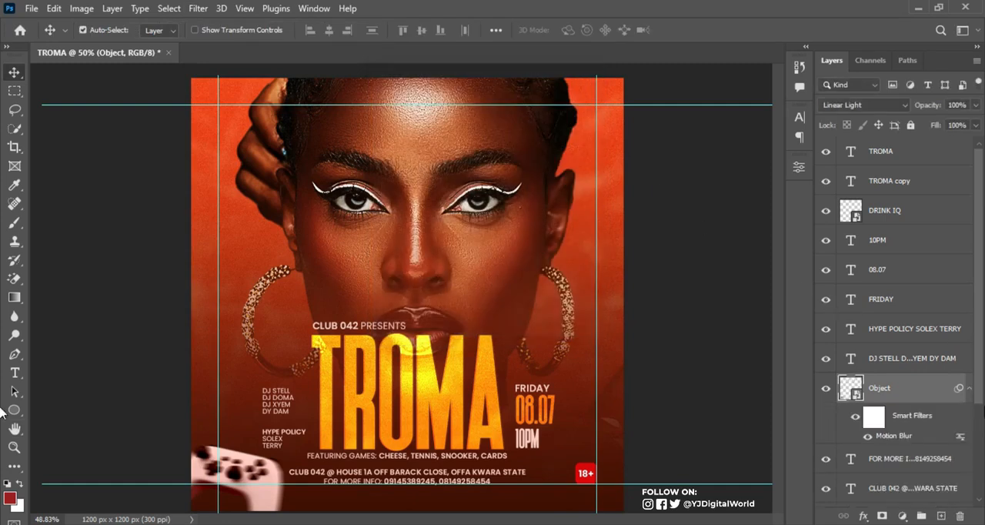
left_click(968, 390)
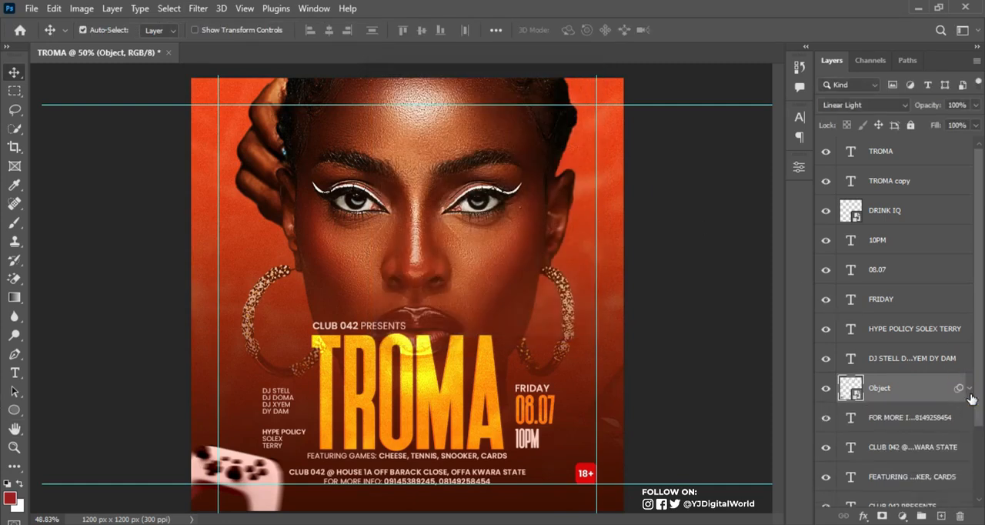
Duplicate the controller, scale the copy to about 4.82%, rotate it about -17.89° and position it partly off the flyer's right edge
key("ctrl+j")
key("ctrl+t")
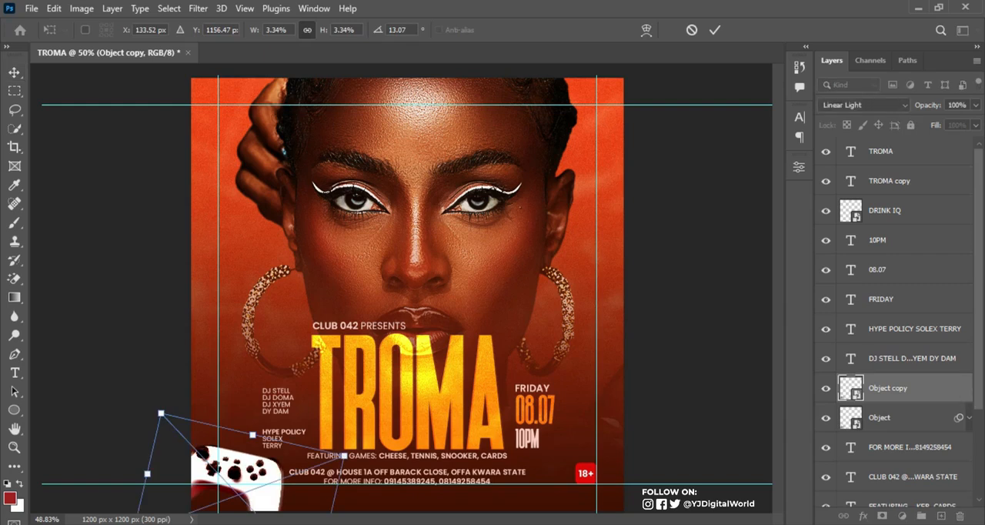
left_click_drag(275, 489, 666, 376)
left_click_drag(729, 475, 842, 444)
left_click_drag(747, 429, 716, 422)
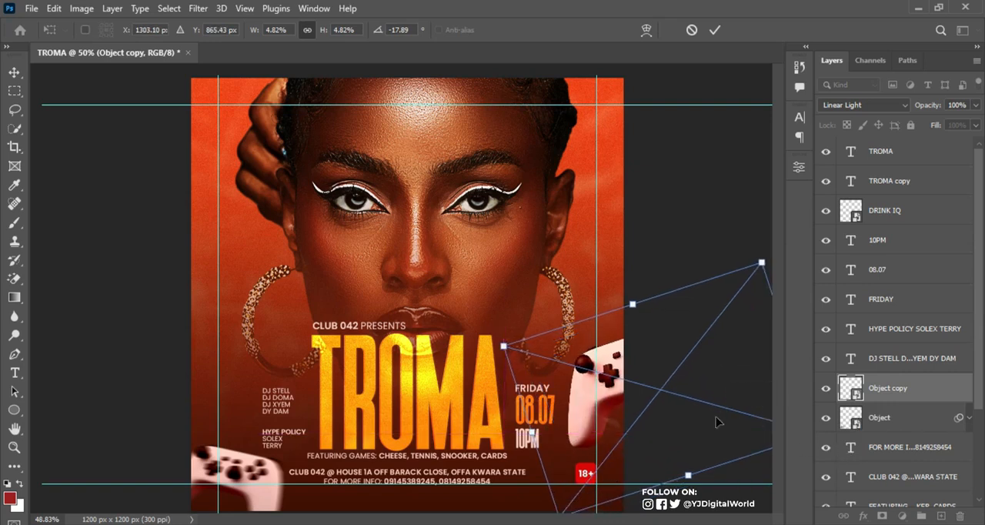
left_click(708, 29)
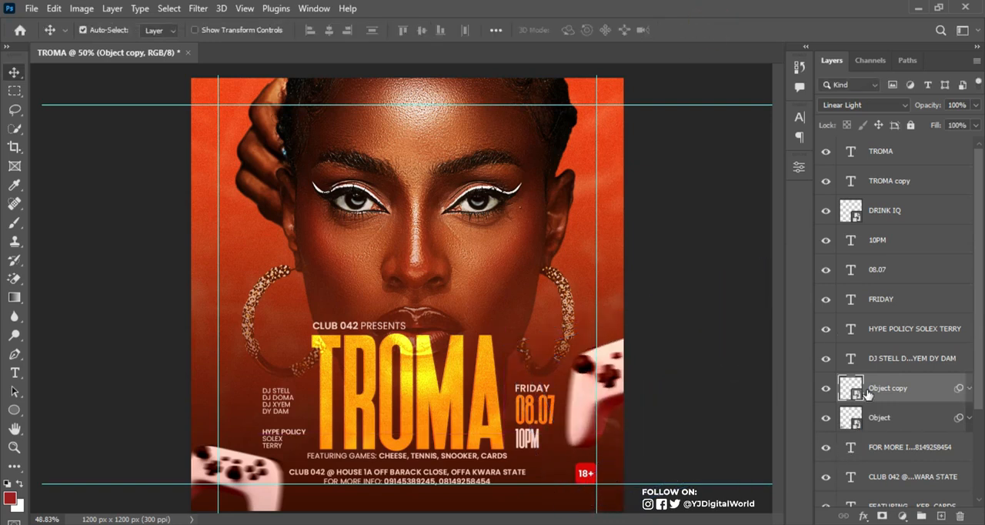
Set the Motion Blur distance of the controller copy to 25 pixels
left_click(969, 388)
double_click(893, 436)
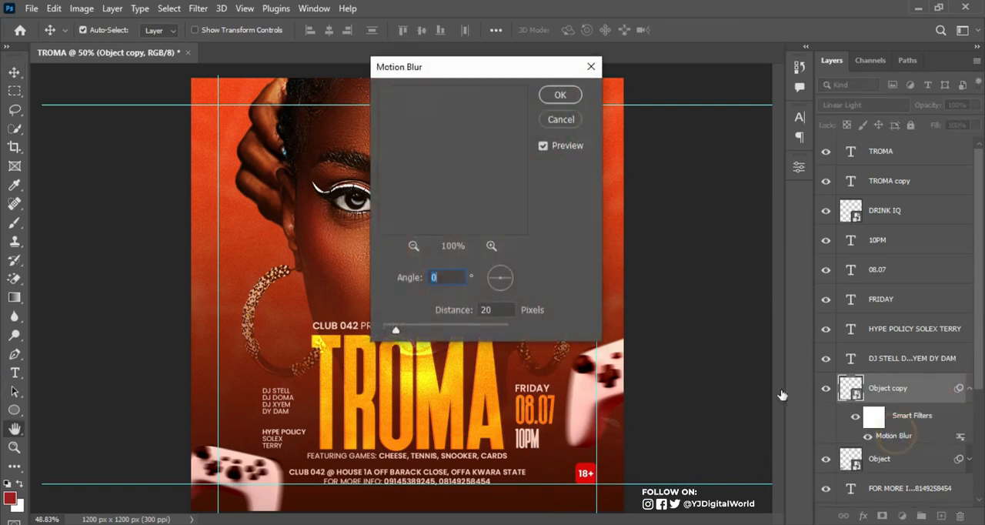
double_click(491, 308)
type("25")
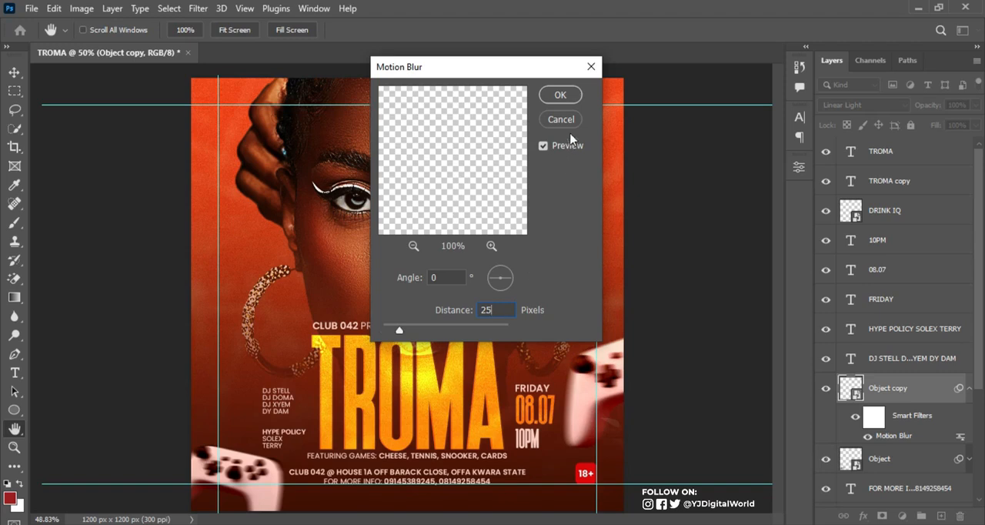
left_click(564, 94)
key("v")
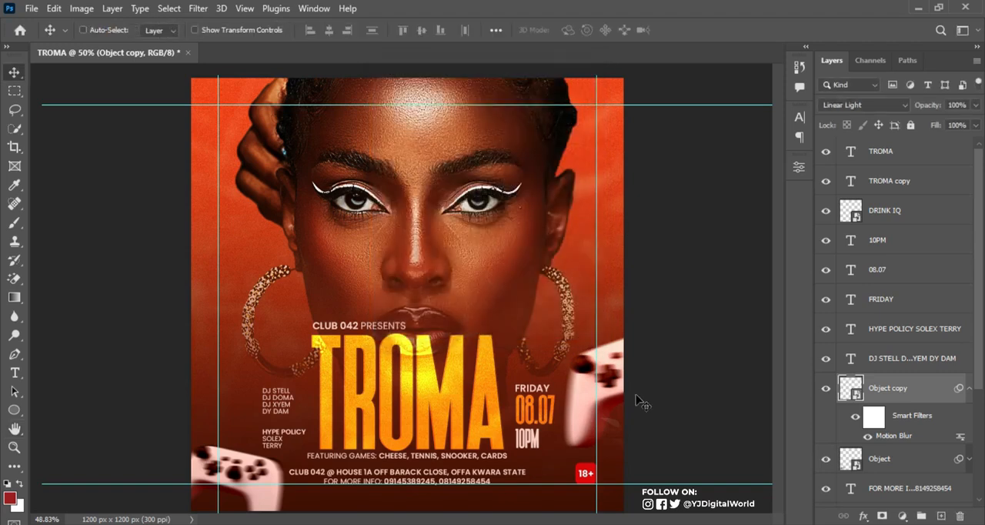
Shift the controller copy slightly further off the flyer's right edge, to about X 1313 px, and hide the guides
key("ctrl+t")
mouse_move(604, 397)
left_mouse_down()
mouse_move(614, 399)
mouse_move(603, 400)
left_mouse_up()
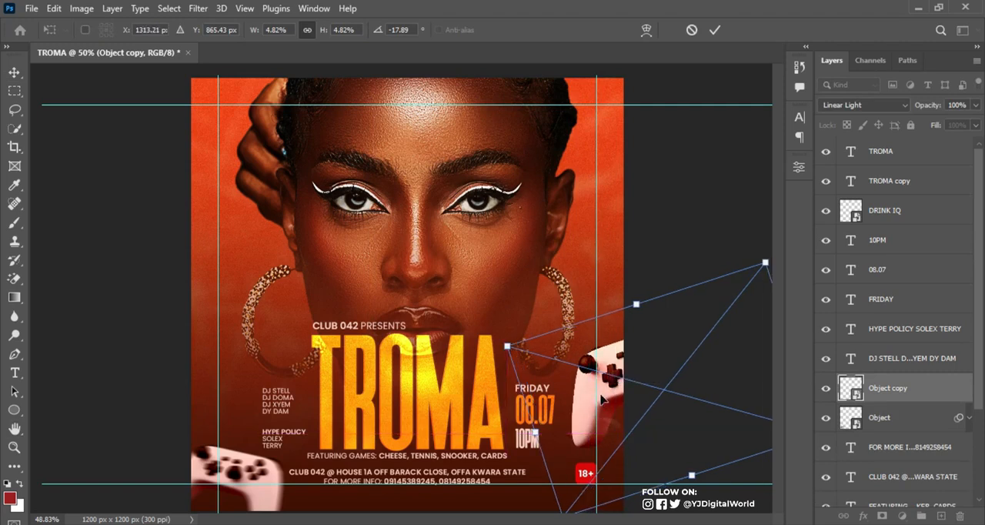
key("Return")
key("ctrl+semicolon")
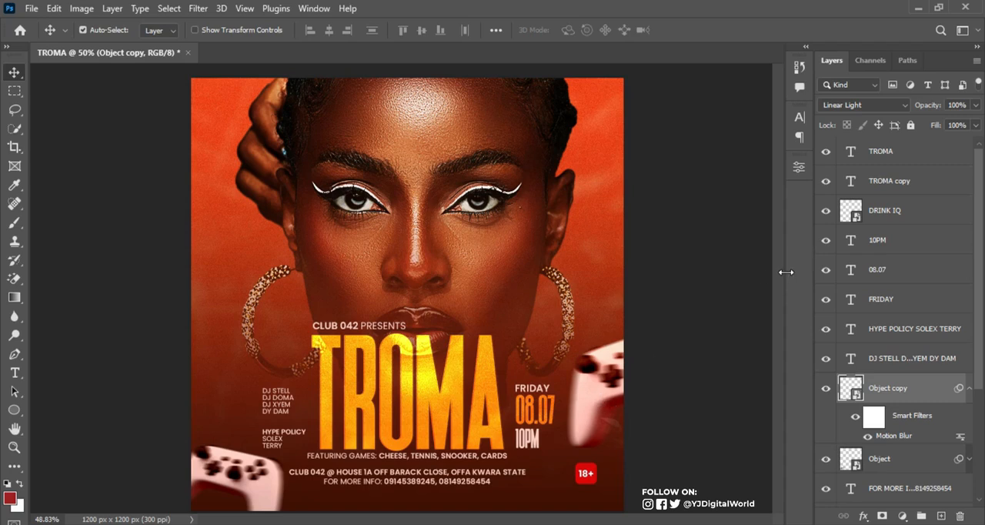
Recolor the presenter, games, venue, contact, DJ, hype, FRIDAY and 10PM text layers together to pale pink #fce0d7
left_click(389, 333)
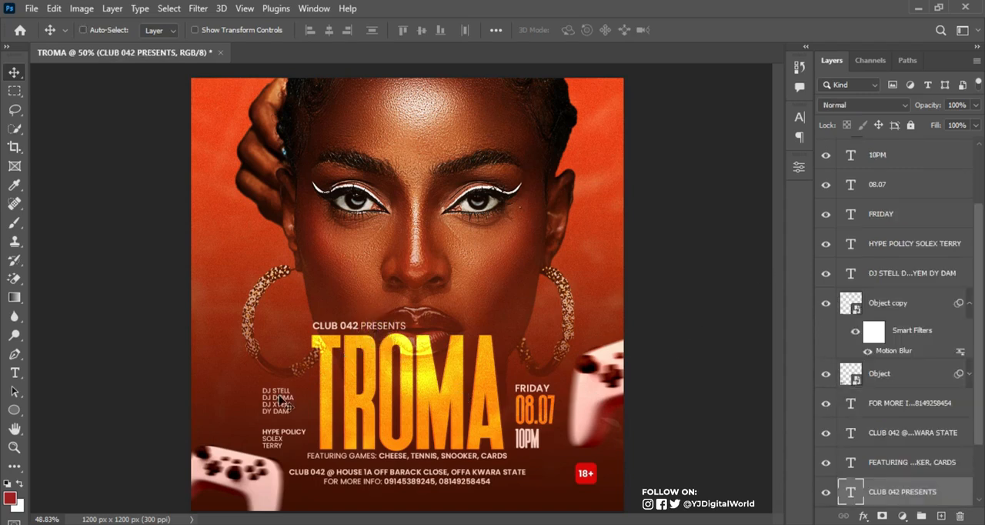
left_click(277, 438)
scroll(914, 422, "down", 2)
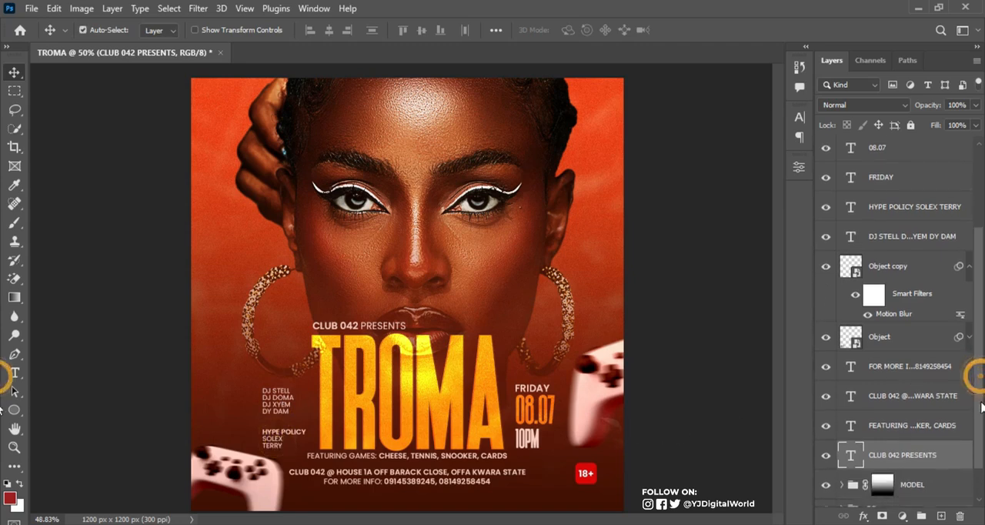
left_click(910, 412, "shift")
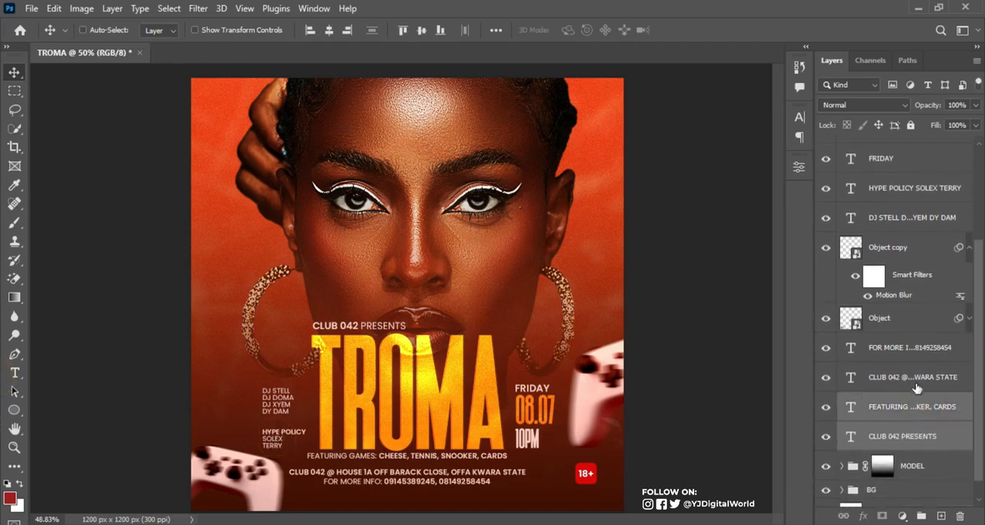
left_click(906, 375, "shift")
left_click(908, 351, "shift")
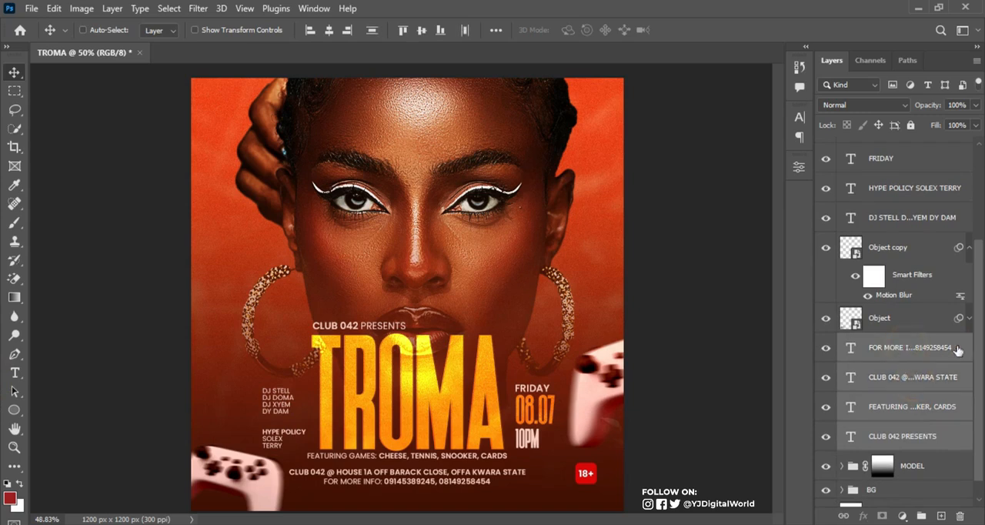
scroll(978, 344, "up", 4)
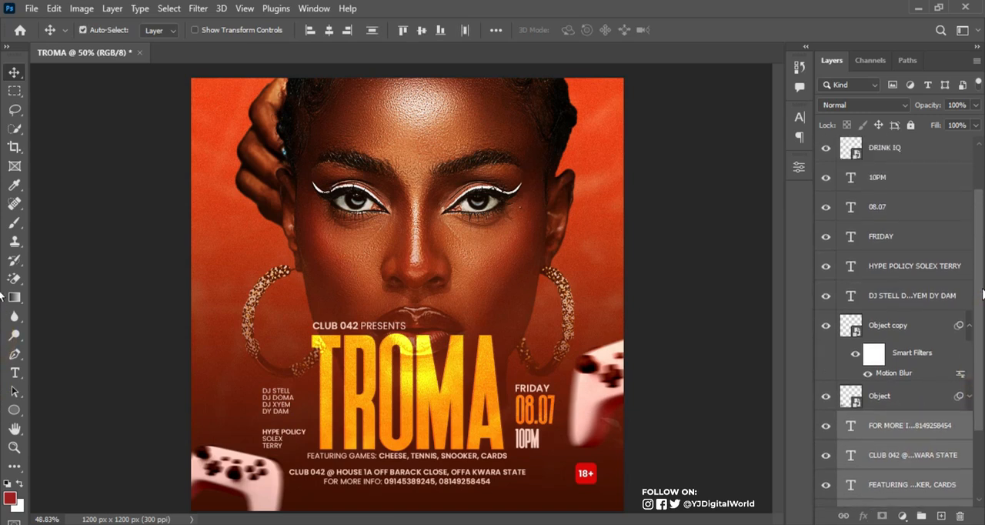
left_click(928, 276, "ctrl")
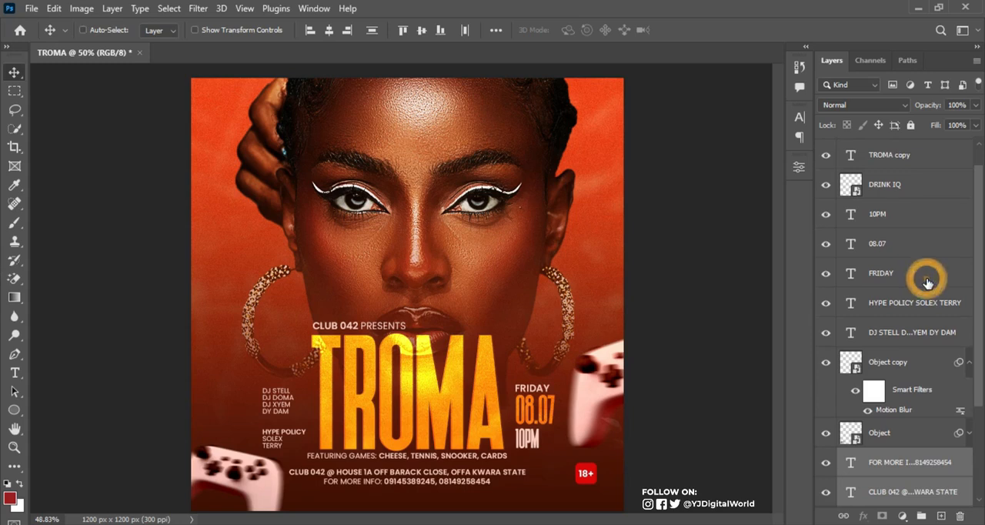
left_click(902, 218, "ctrl")
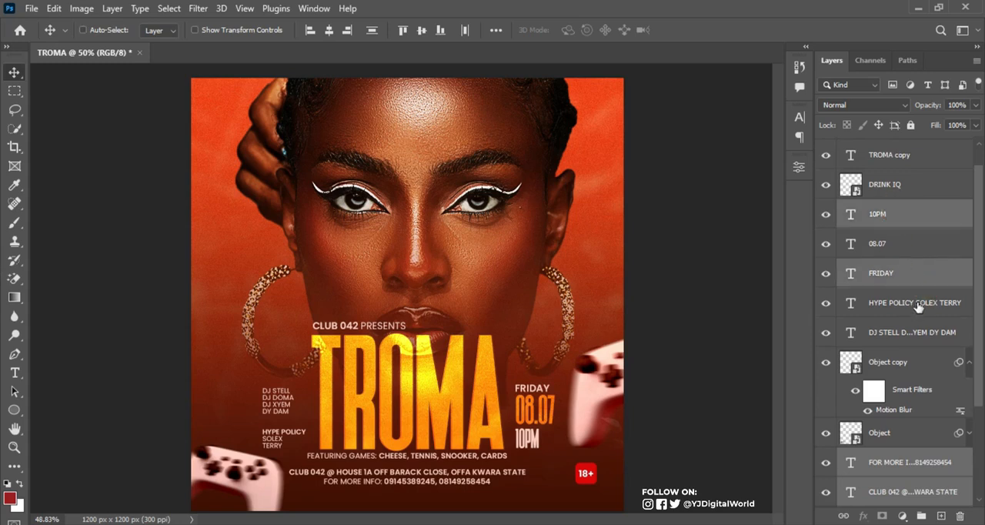
left_click(919, 305, "ctrl")
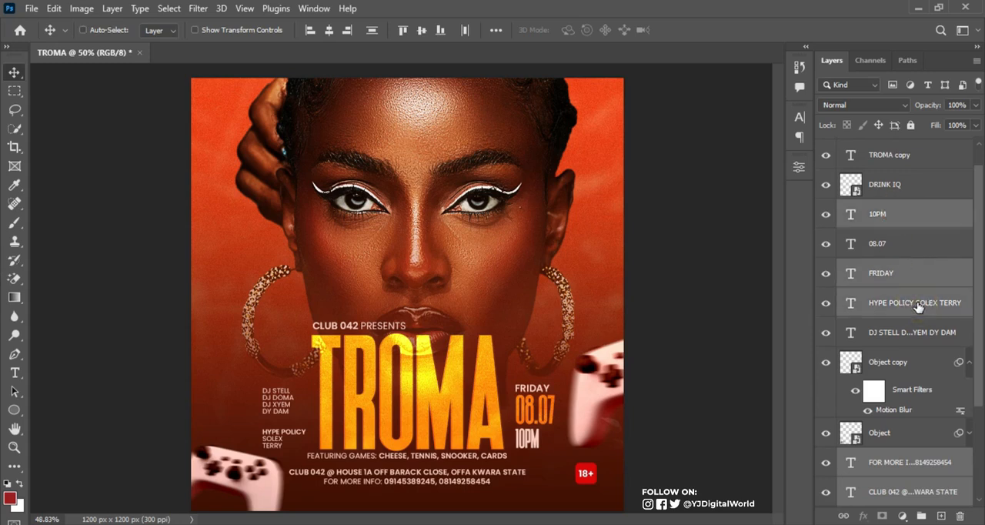
left_click(946, 339, "ctrl")
scroll(975, 279, "up", 1)
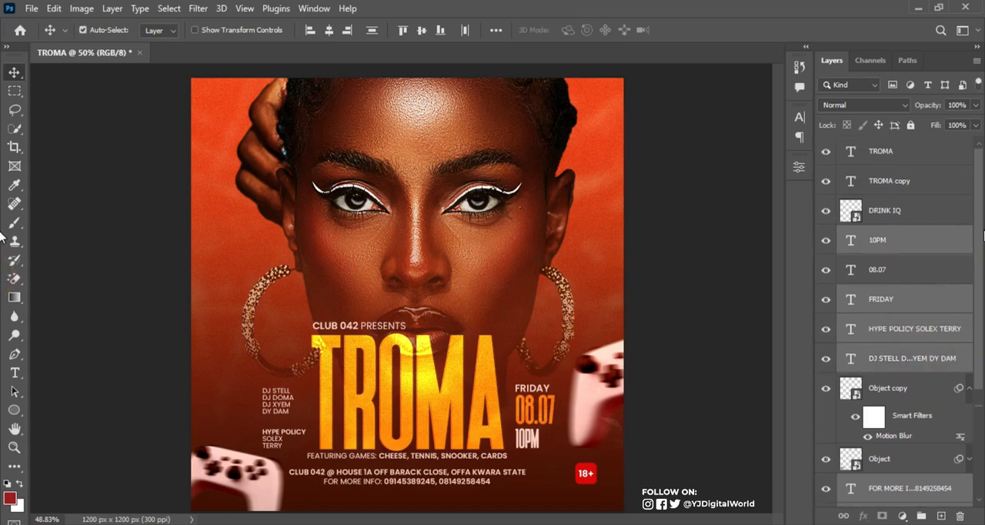
left_click_drag(984, 276, 982, 308)
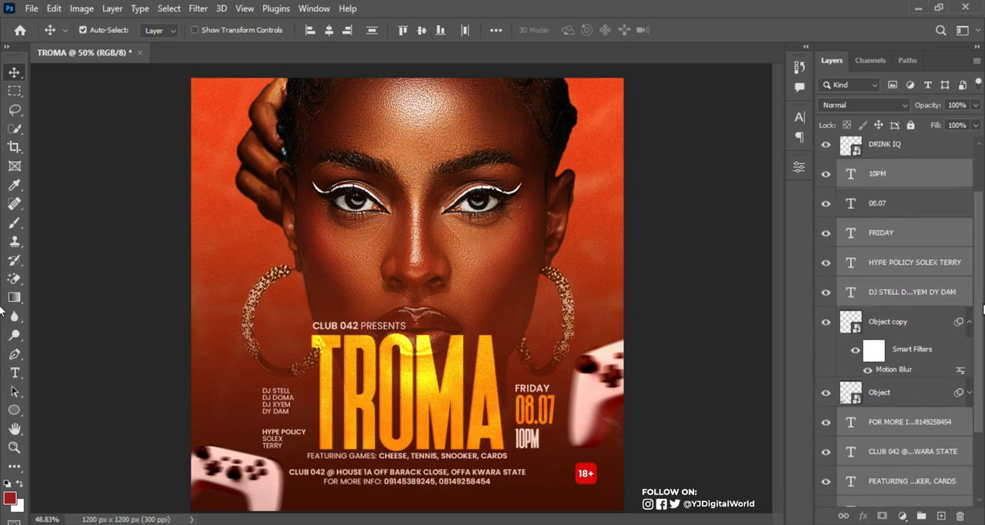
left_click(800, 118)
left_click(760, 199)
left_click_drag(627, 265, 758, 339)
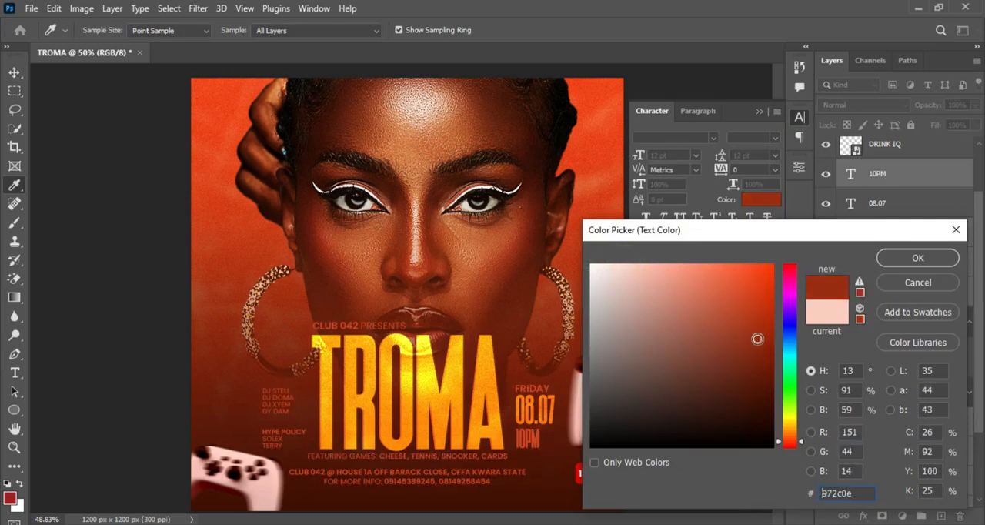
mouse_move(626, 274)
left_mouse_down()
mouse_move(610, 266)
mouse_move(626, 266)
left_mouse_up()
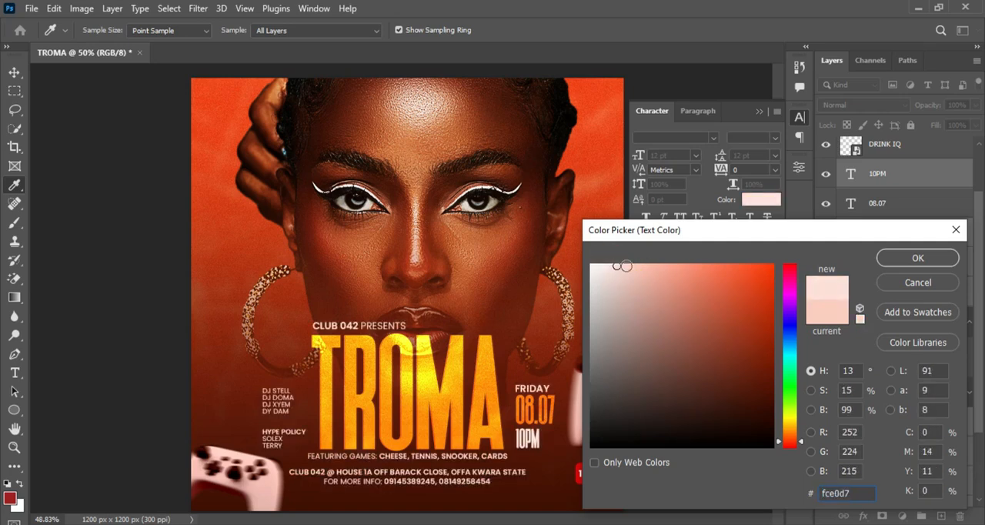
left_click(916, 257)
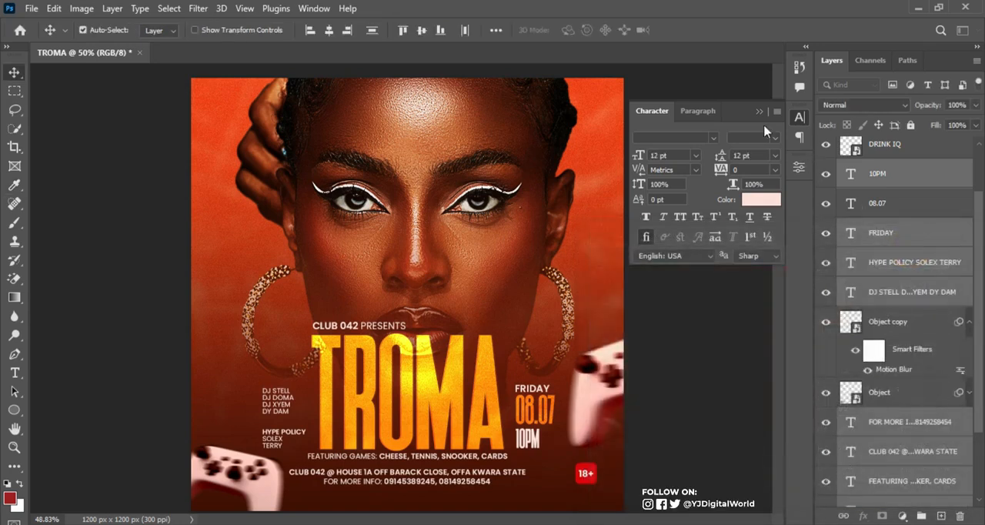
left_click(759, 111)
Stamp all visible layers into a new merged layer above the TROMA title layer and convert it to a smart object
left_click_drag(979, 239, 982, 191)
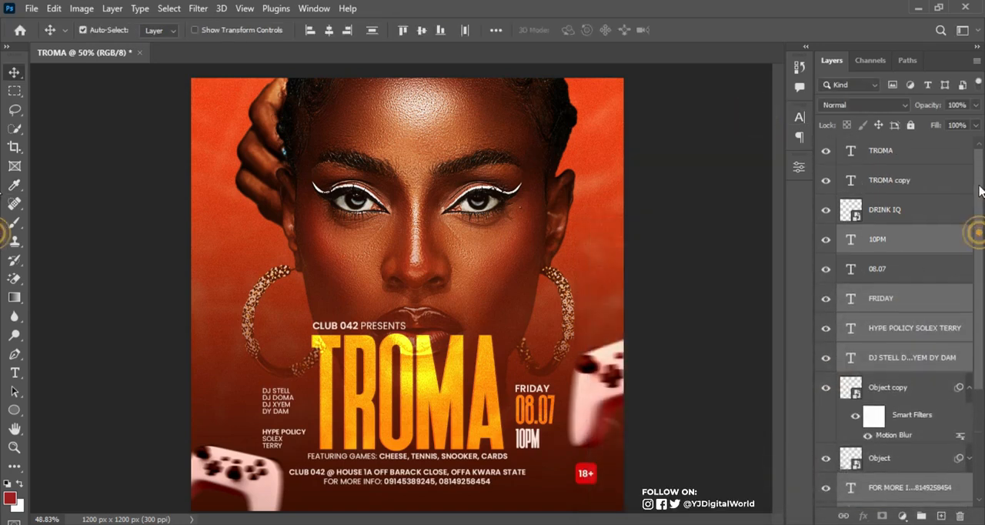
left_click(914, 157)
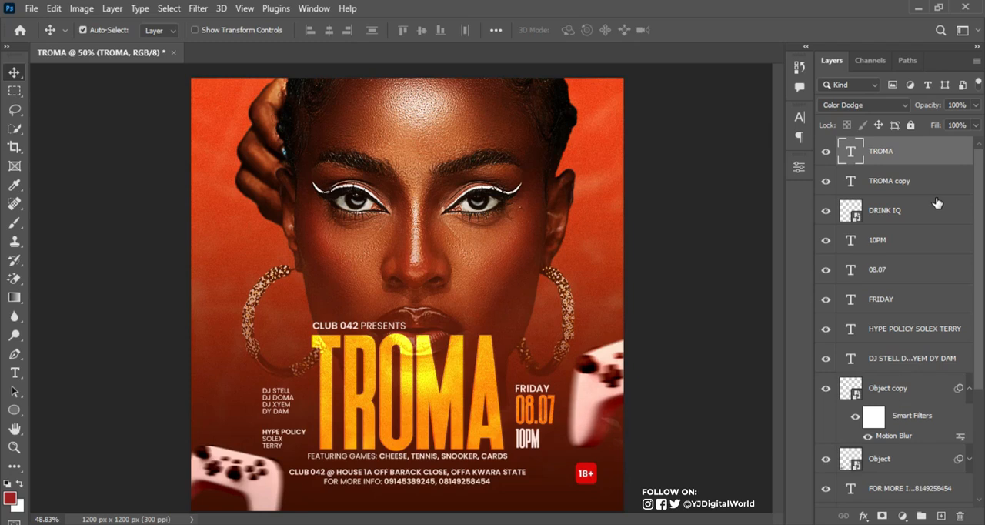
key("ctrl+shift+alt+e")
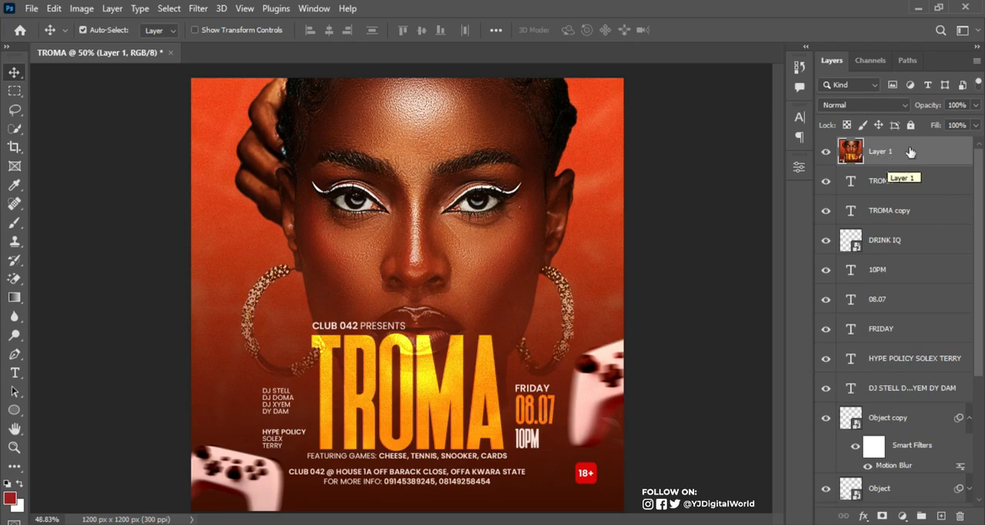
left_click(829, 152)
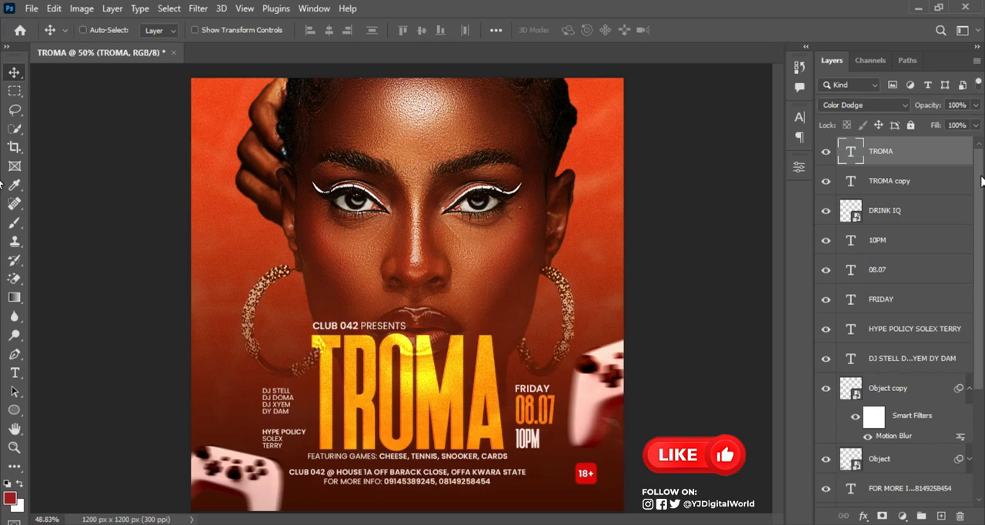
key("ctrl+alt+shift+e")
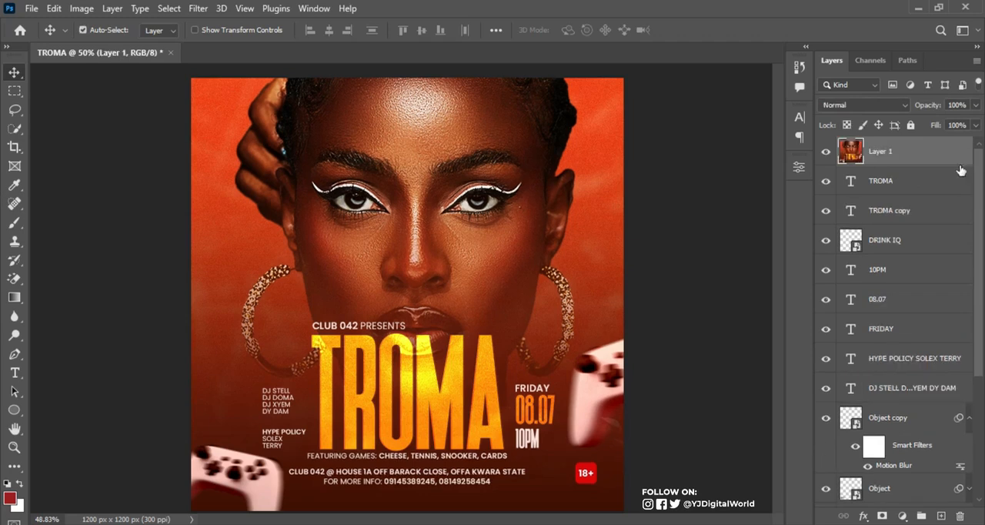
right_click(907, 153)
left_click(826, 220)
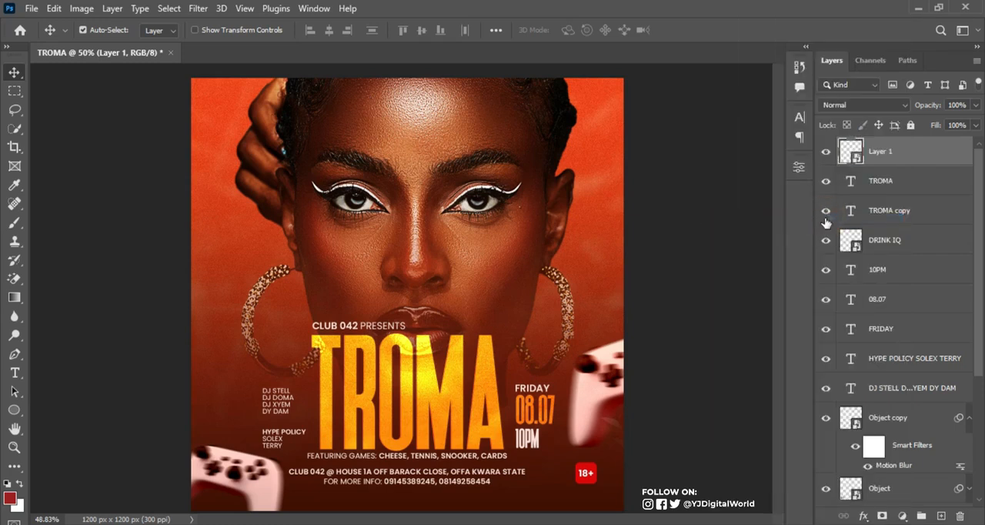
Apply a Camera Raw Filter to the merged layer with Grain 15 and Vignetting -48, and collapse its filter list
left_click(202, 9)
left_click(255, 117)
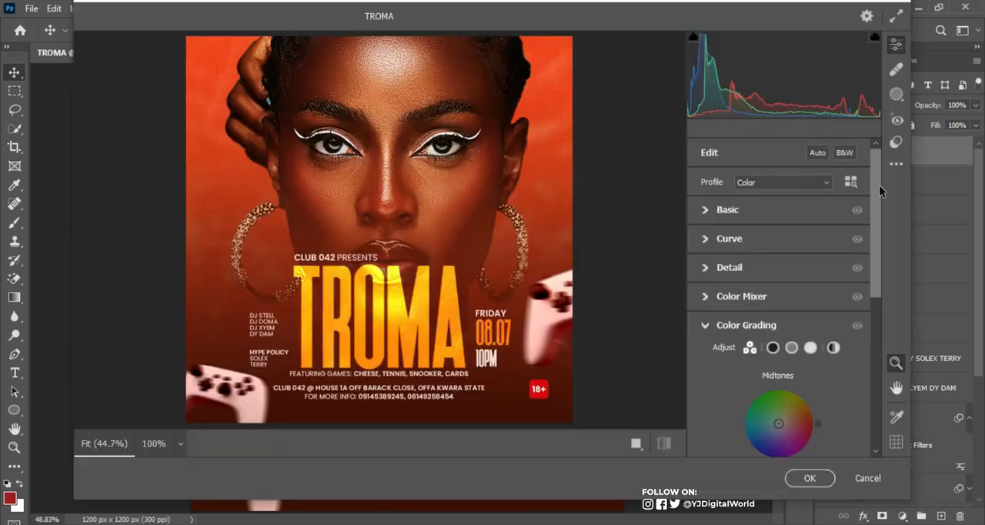
left_click_drag(879, 184, 889, 347)
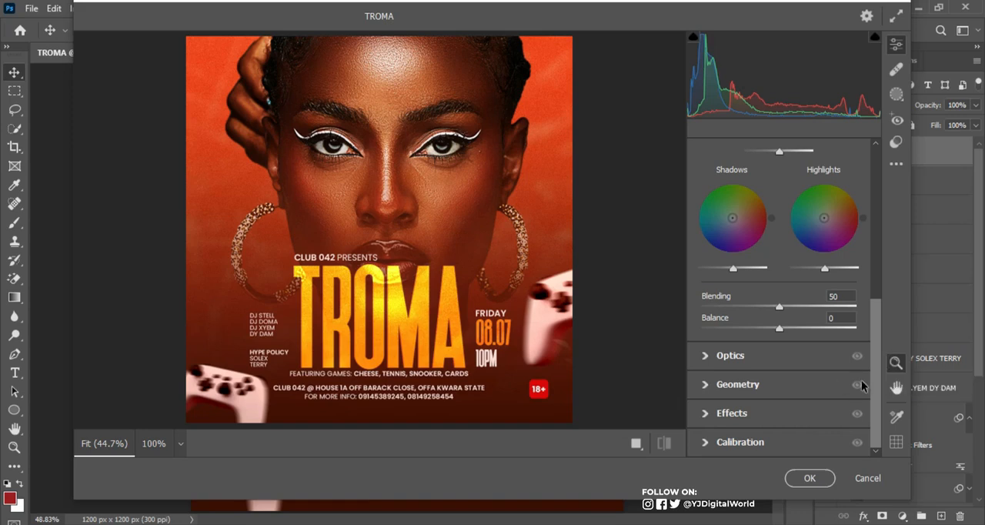
left_click(705, 416)
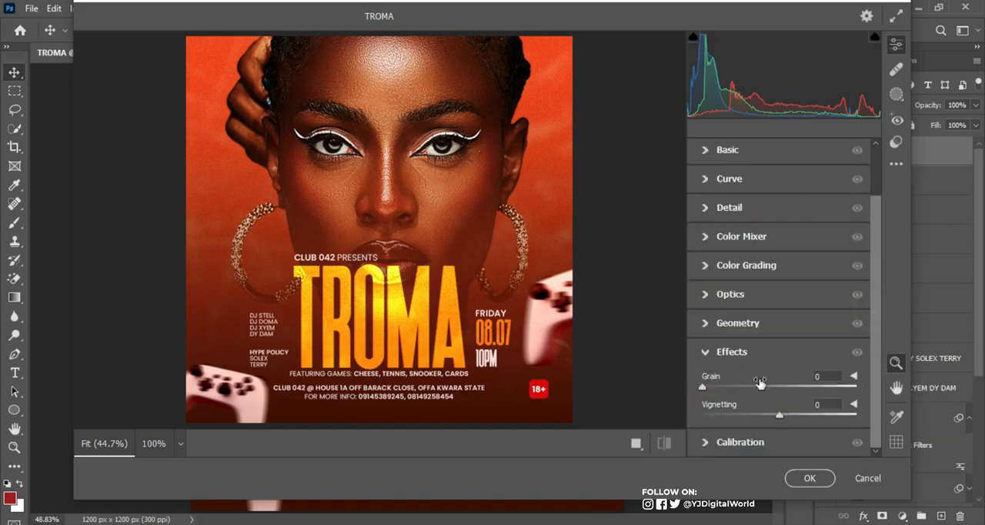
left_click_drag(702, 390, 726, 390)
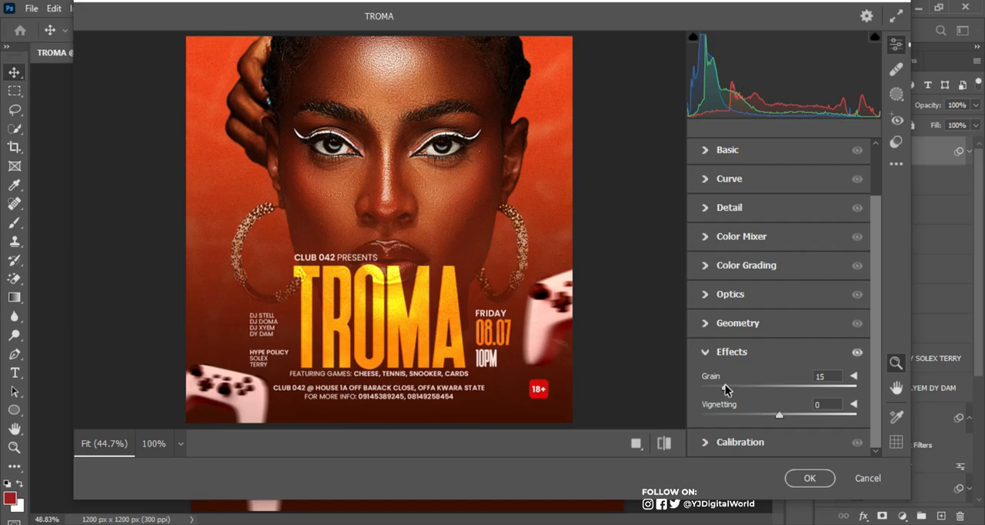
left_click_drag(779, 415, 746, 438)
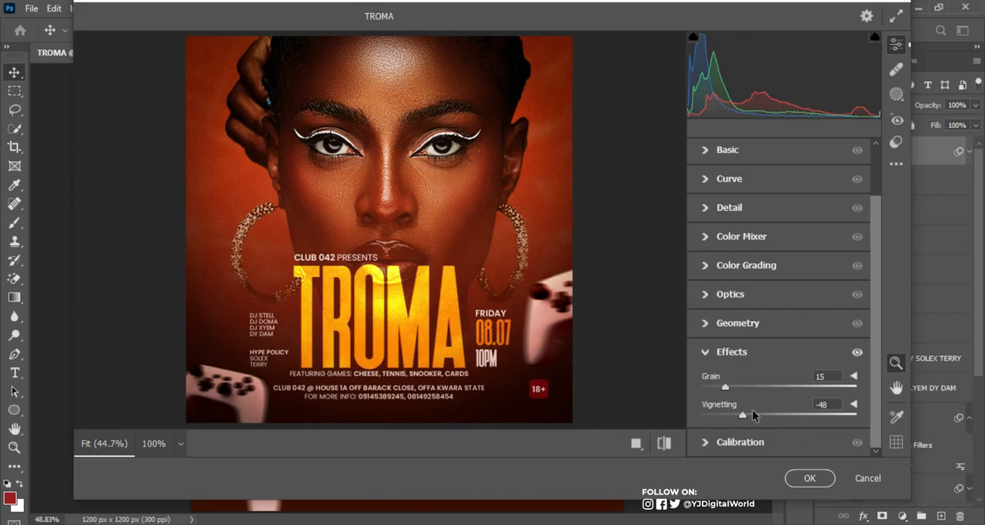
left_click(799, 473)
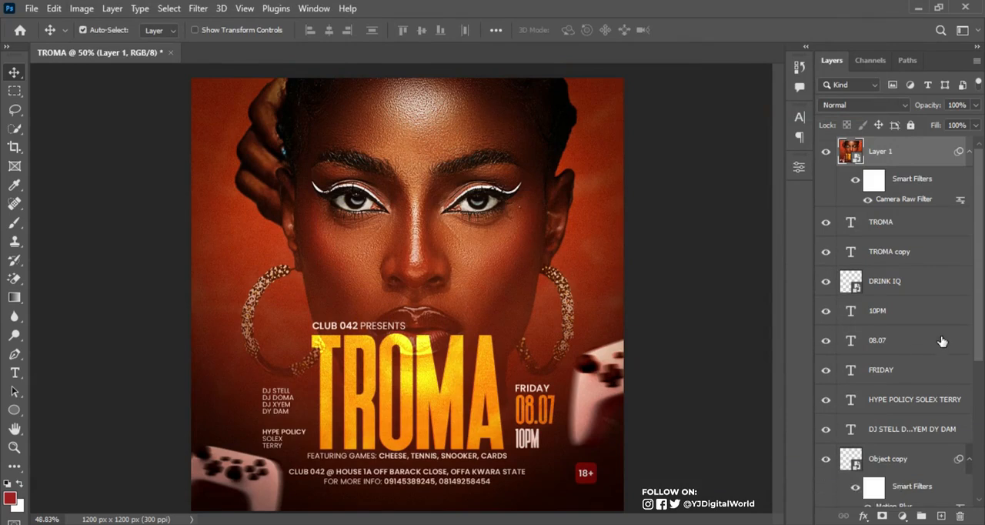
left_click(969, 152)
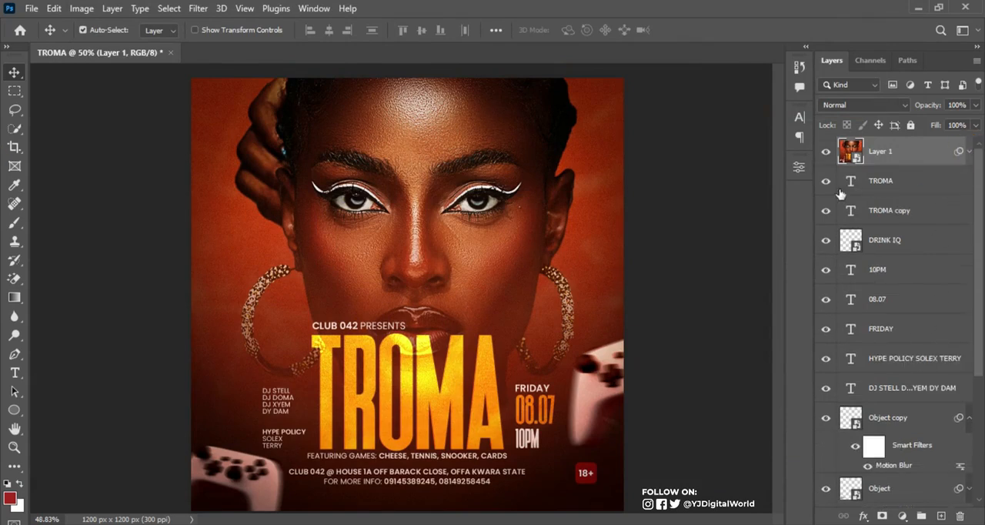